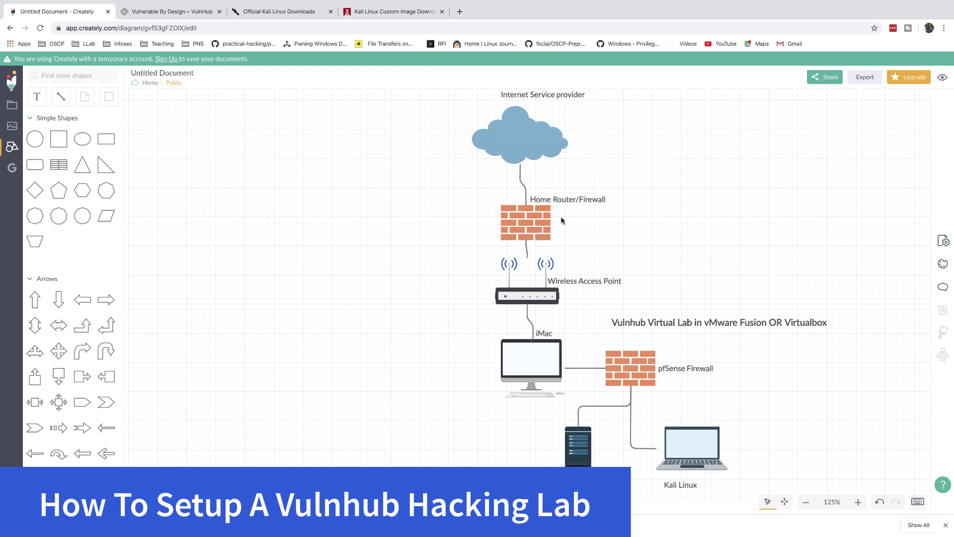
Switch to the VulnHub tab that lists vulnerable machines such as CK: 03 and My Web Server: 1
left_click(164, 13)
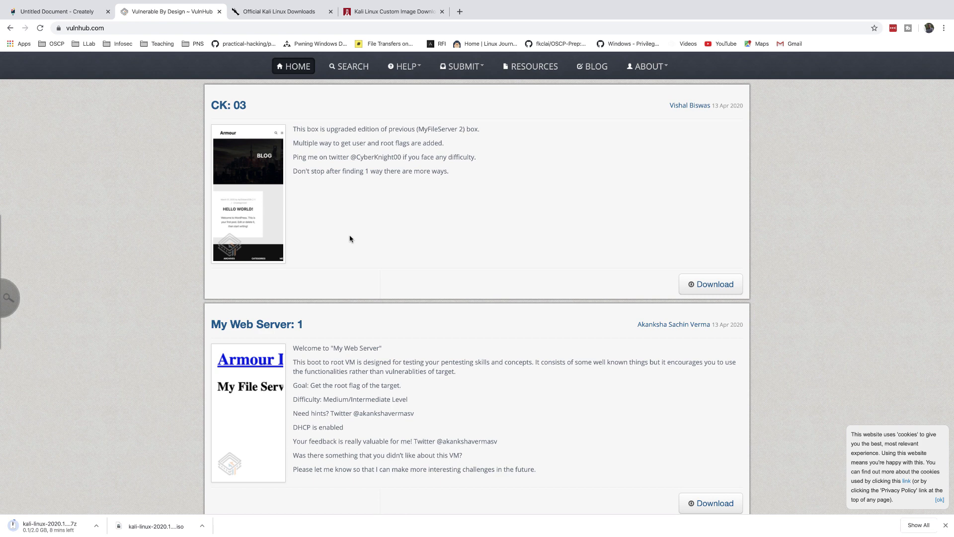
Switch back to the Creately diagram of the ISP, router, pfSense firewall and Kali lab
left_click(64, 15)
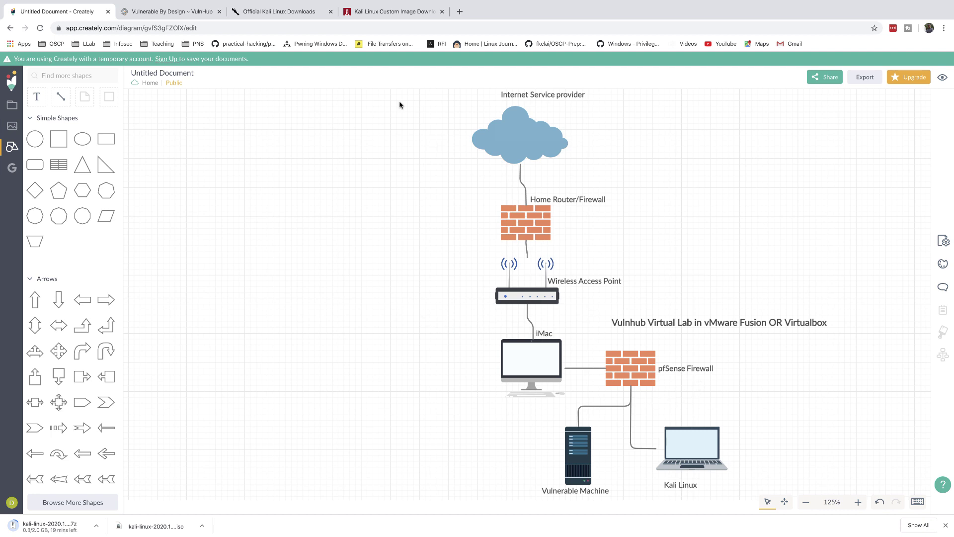
Look over the official Kali Linux downloads page, then return to the VulnHub listing
left_click(276, 12)
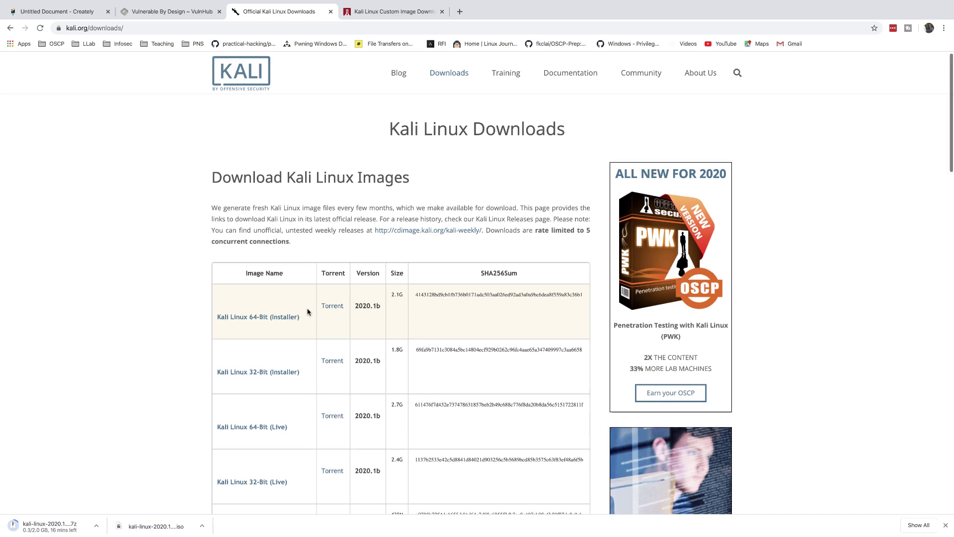
scroll(307, 311, "down", 8)
scroll(307, 311, "down", 3)
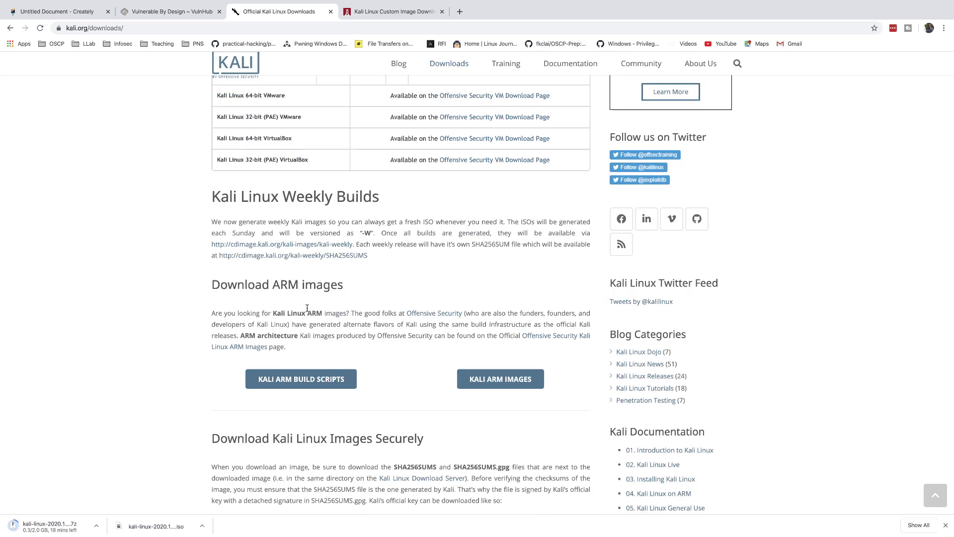
scroll(307, 312, "down", 3)
scroll(307, 311, "up", 5)
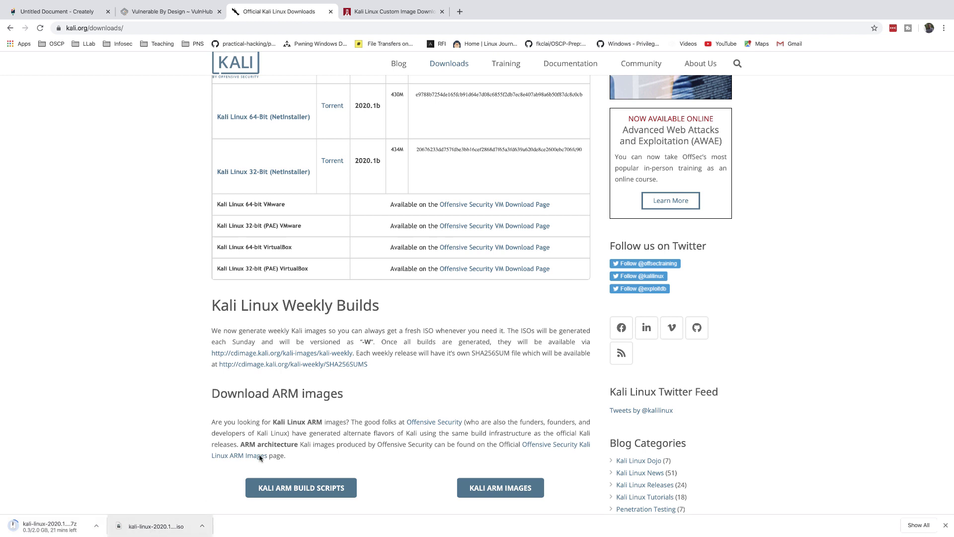
left_click(159, 11)
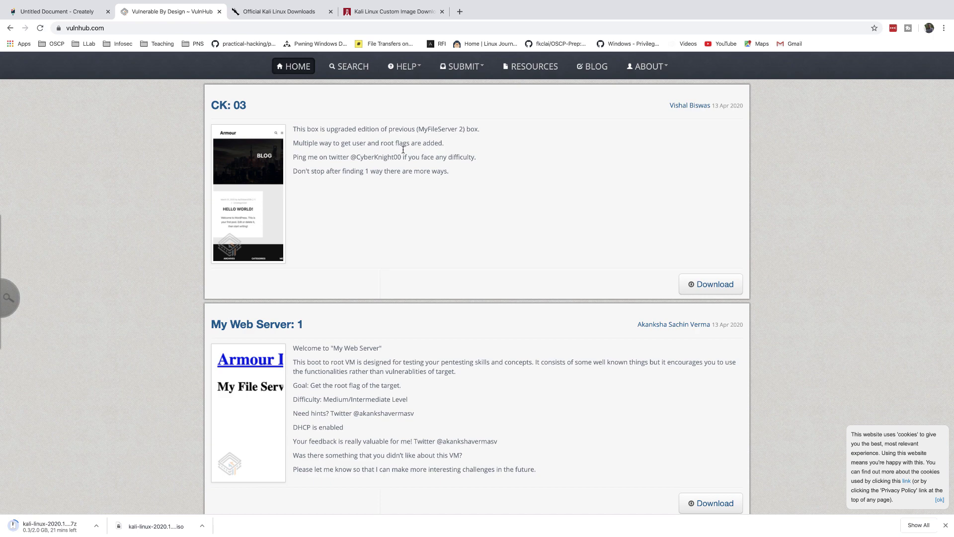
Get the pfSense AMD64 CD Image (ISO) installer from pfsense.org and view it in Downloads
key("ctrl+t")
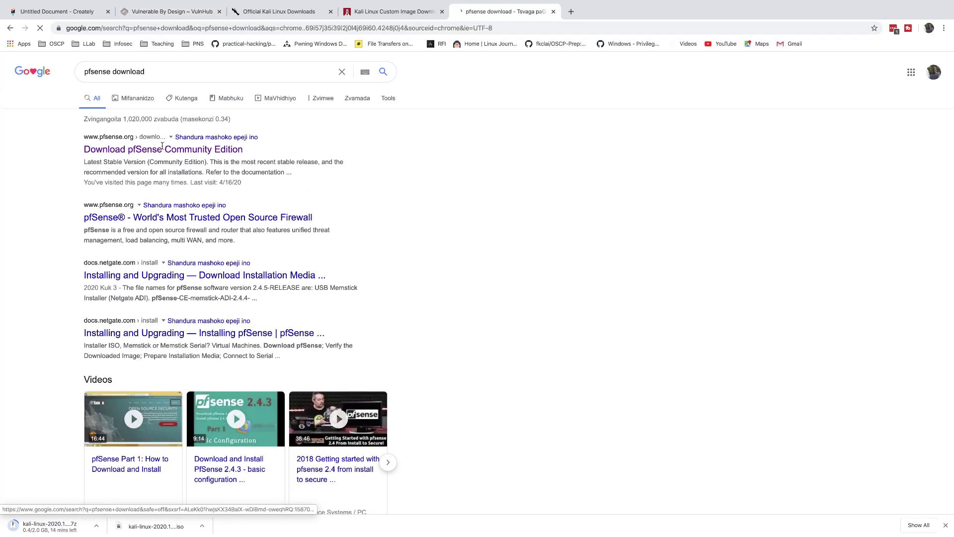
left_click(143, 149)
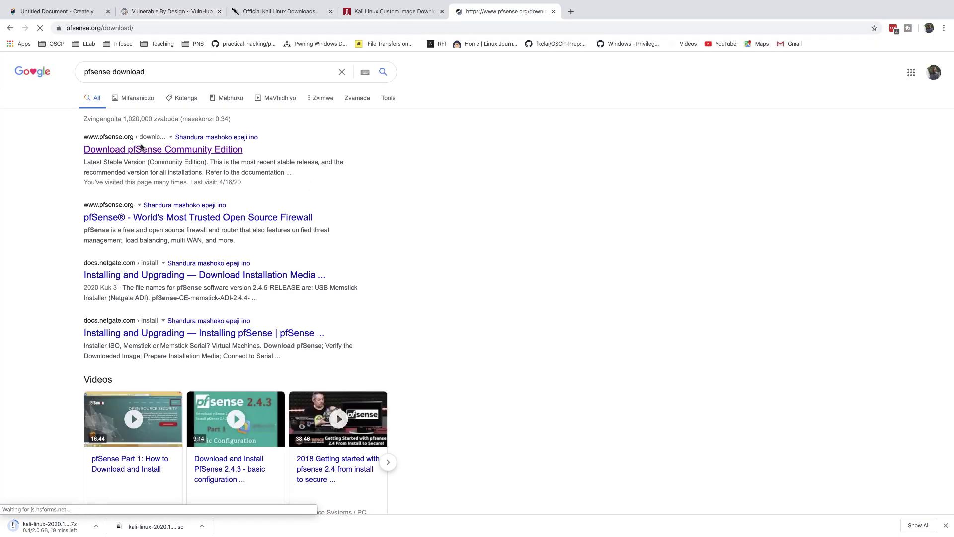
left_click(324, 349)
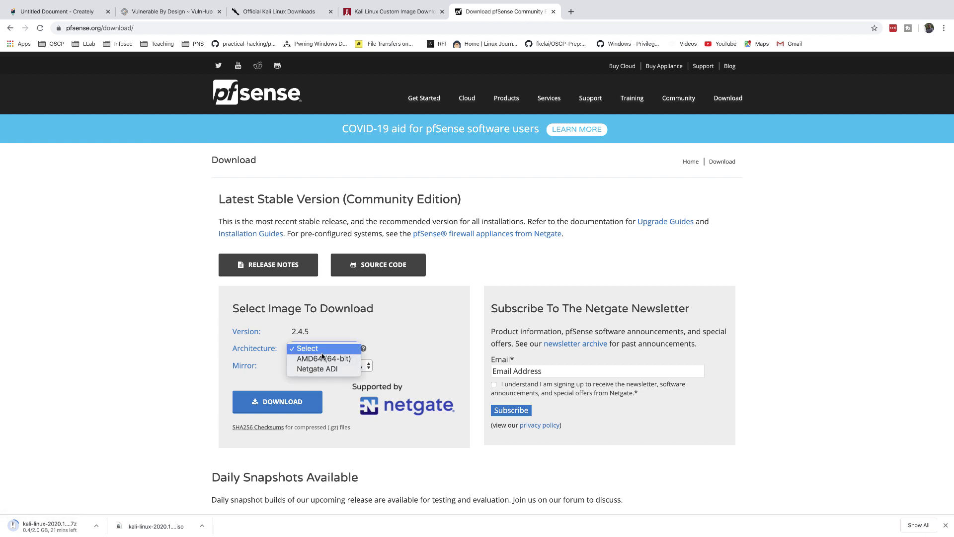
left_click(322, 357)
left_click(369, 366)
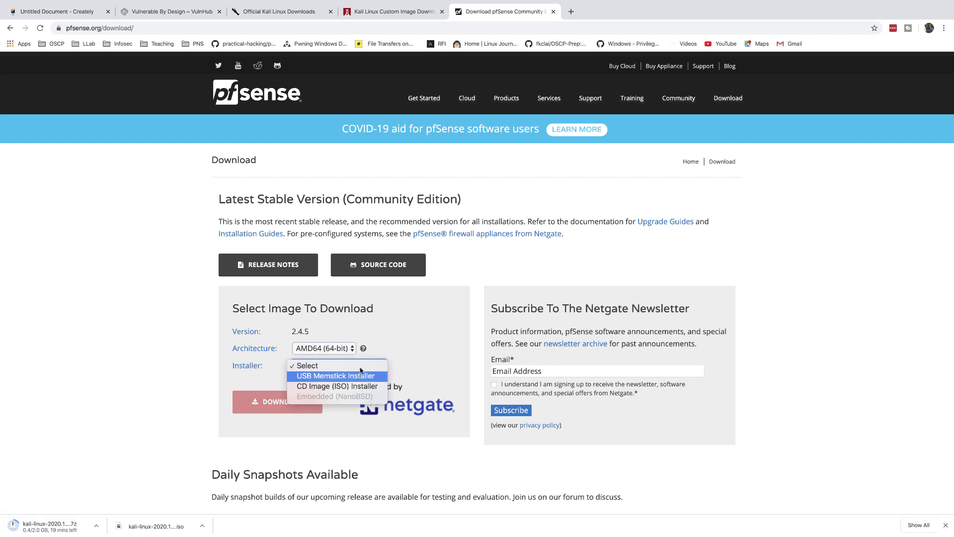
left_click(334, 386)
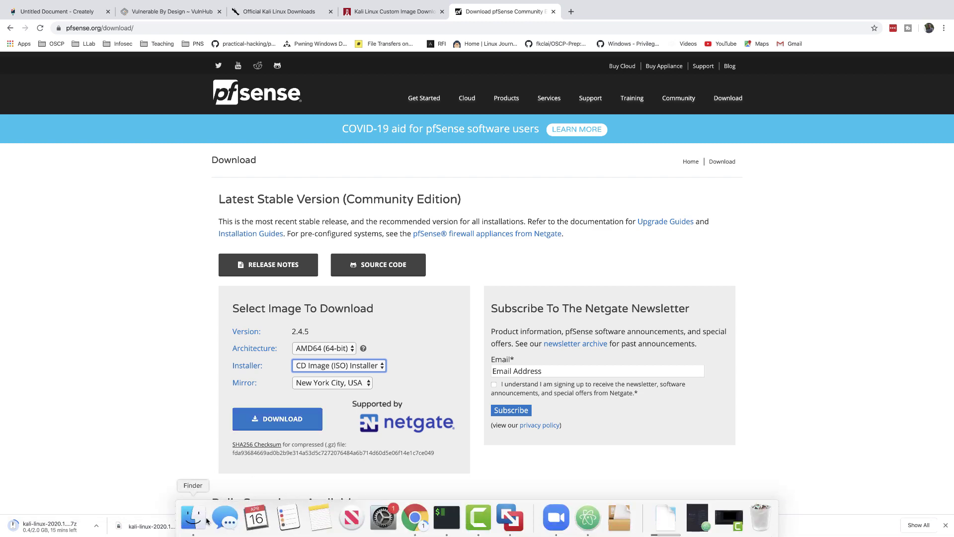
left_click(196, 525)
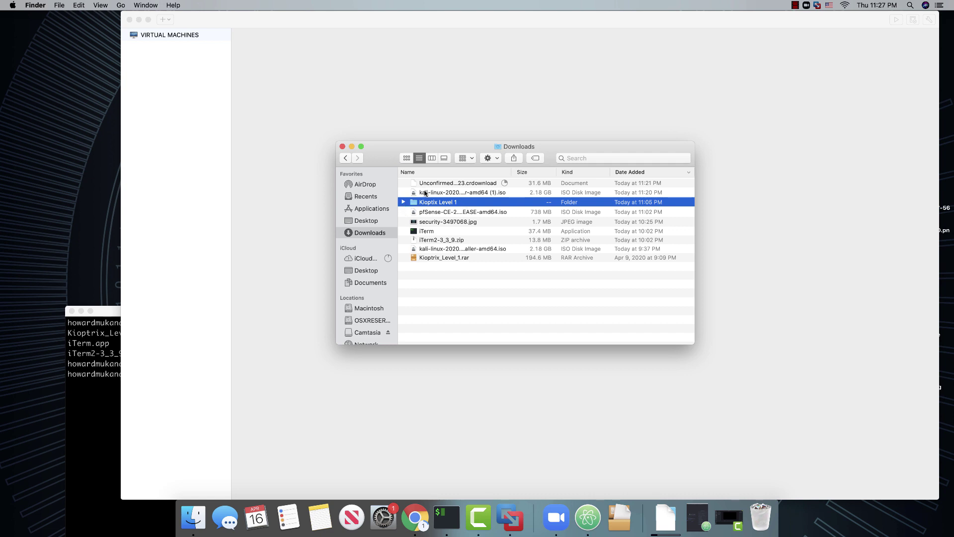
left_click(427, 194)
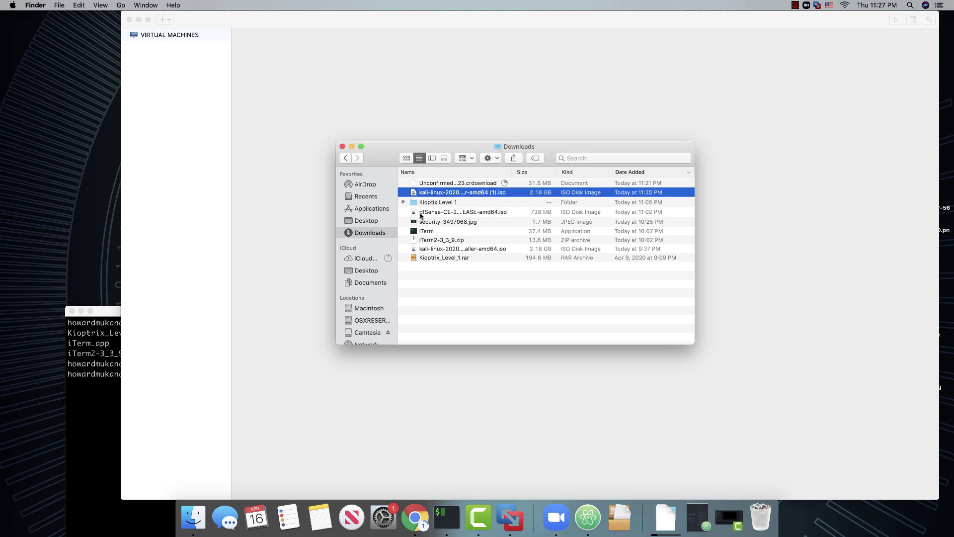
left_click(421, 212)
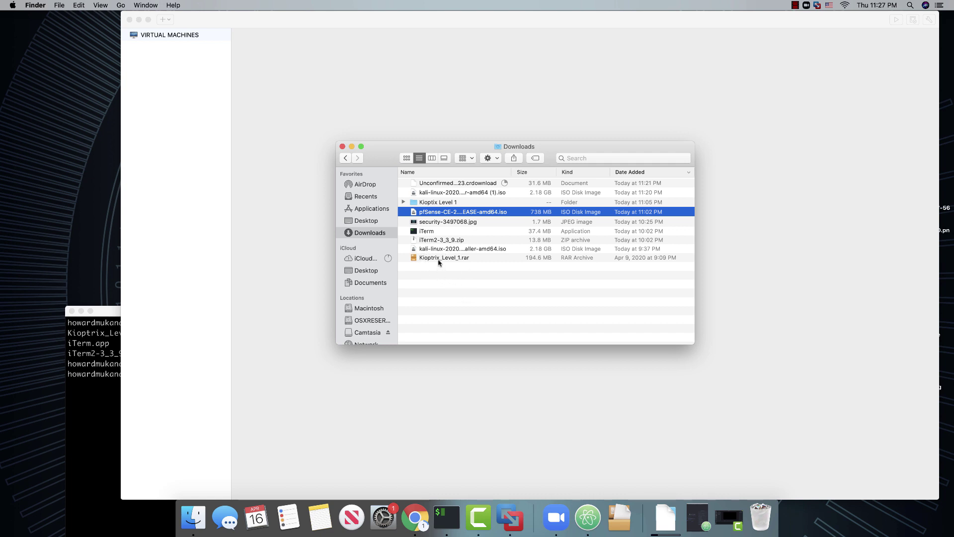
left_click(404, 202)
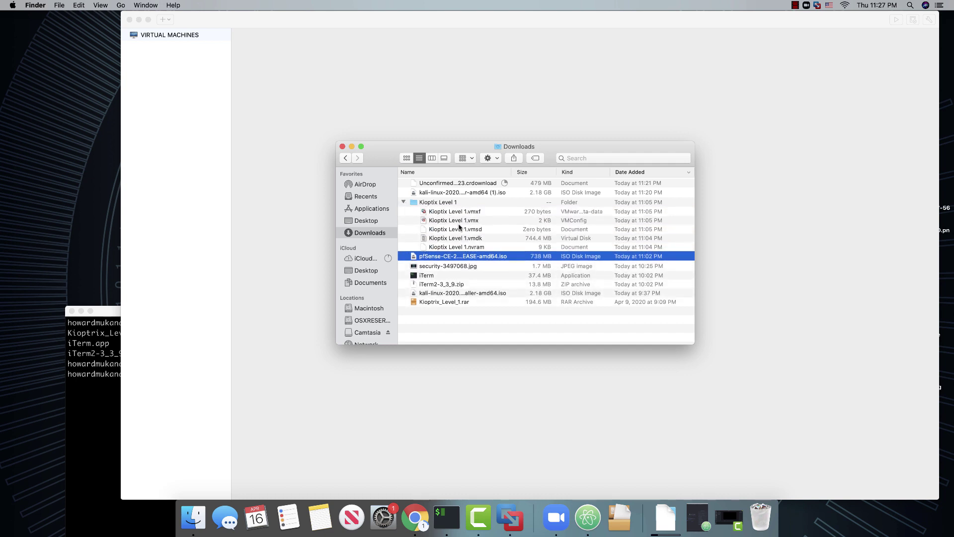
left_click(403, 203)
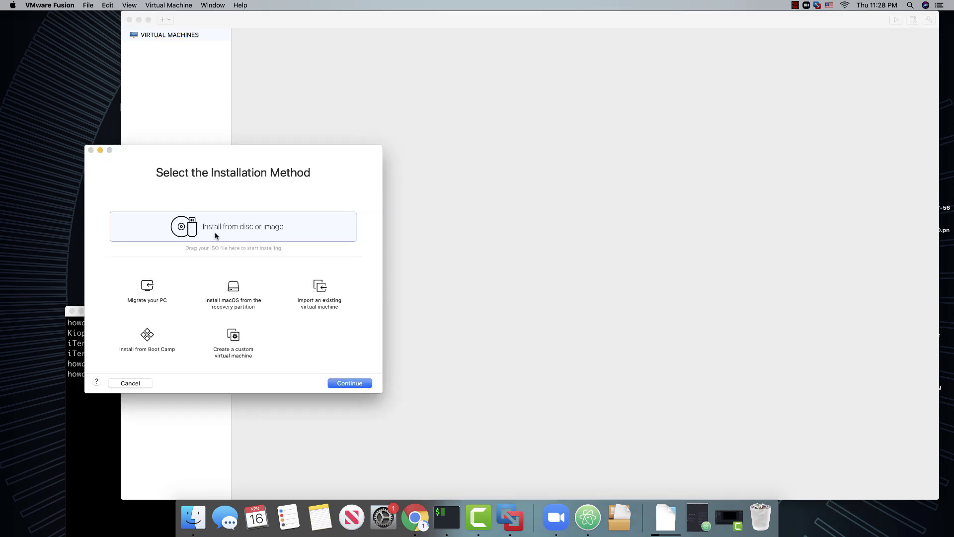
Build the new VM from the pfSense-CE-2.4.5-RELEASE-amd64.iso in Downloads, keeping Legacy BIOS
left_click(341, 388)
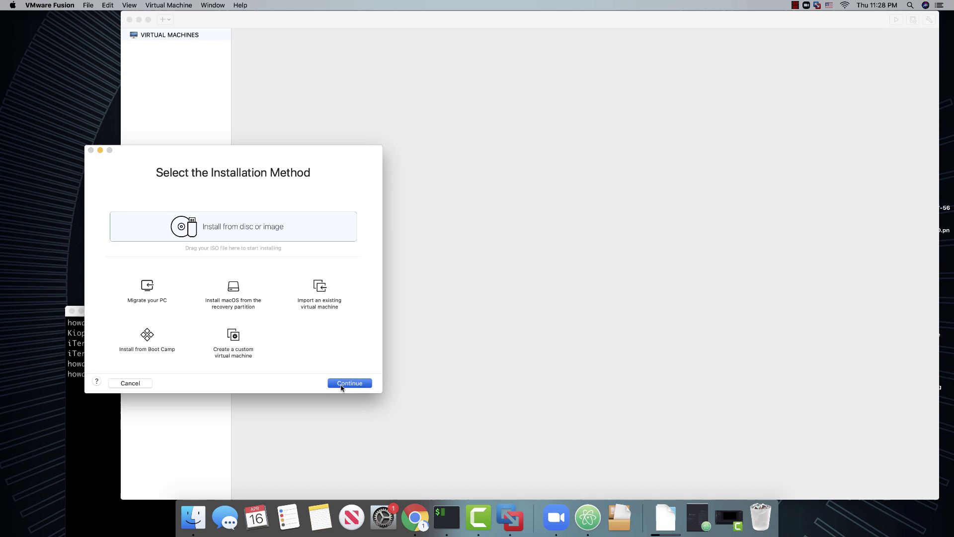
left_click(210, 365)
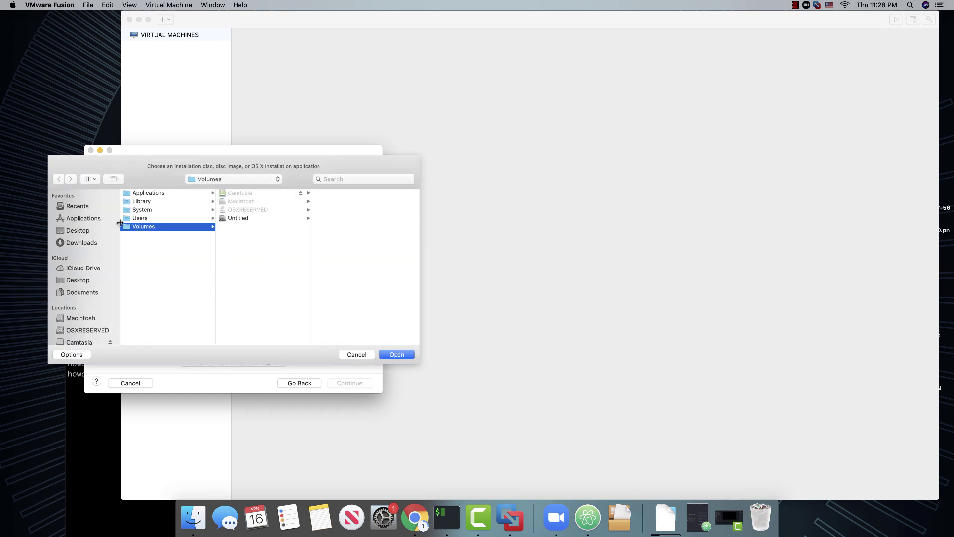
left_click(80, 243)
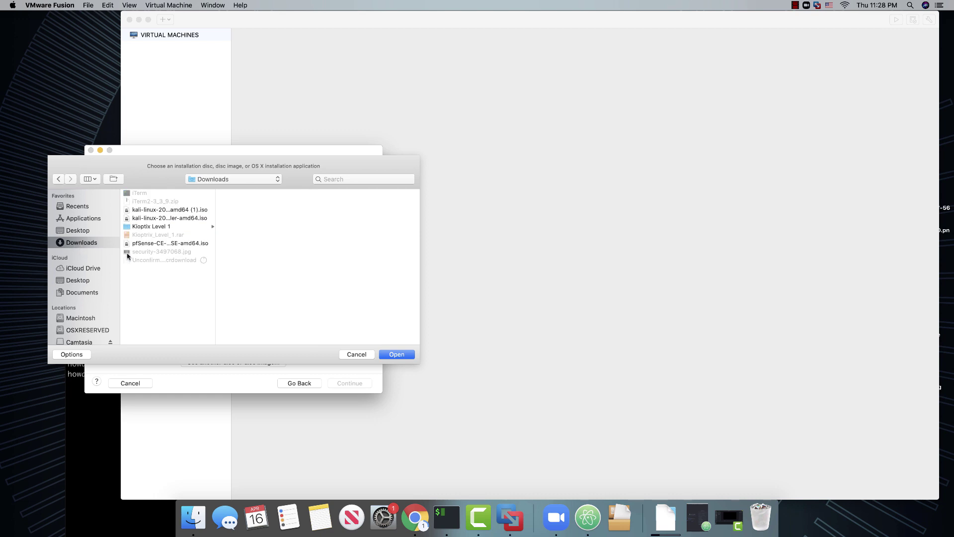
left_click(156, 244)
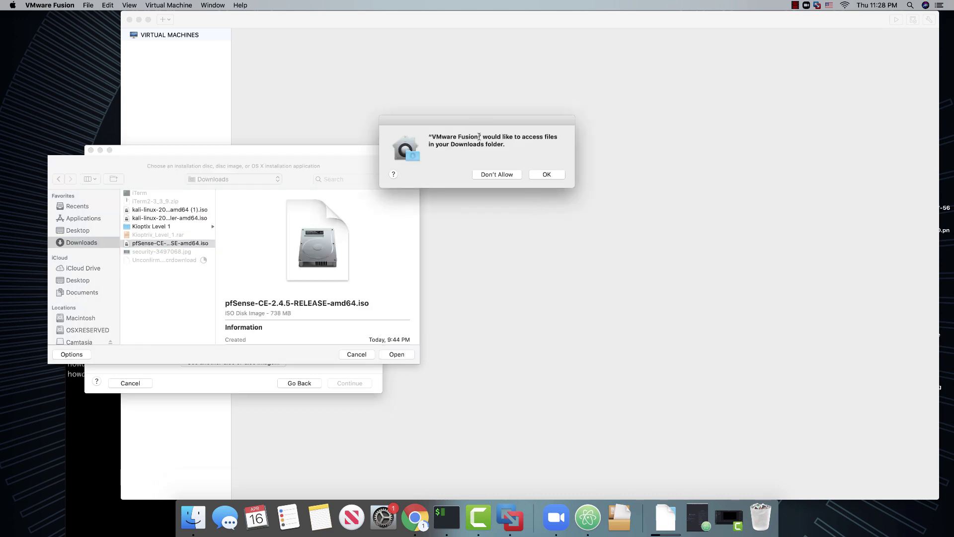
left_click(549, 176)
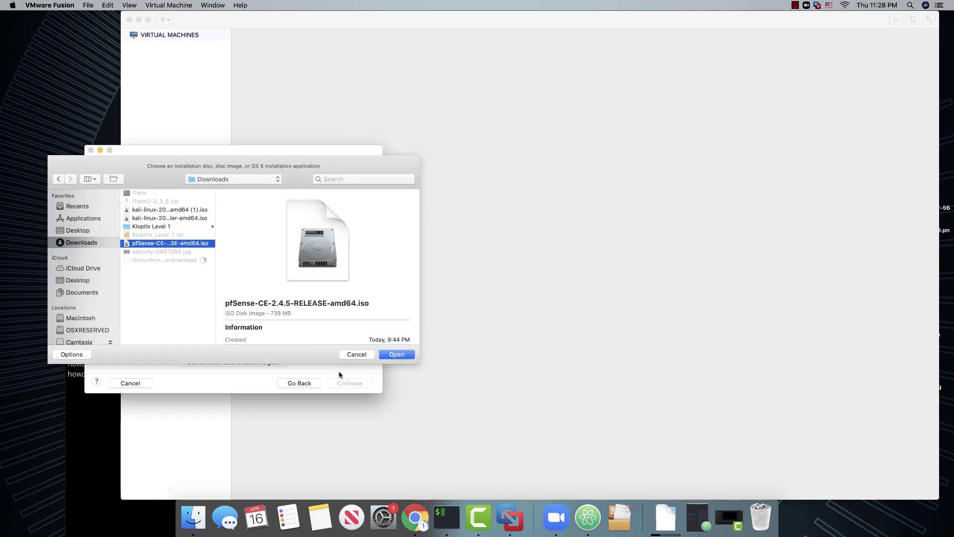
left_click(408, 356)
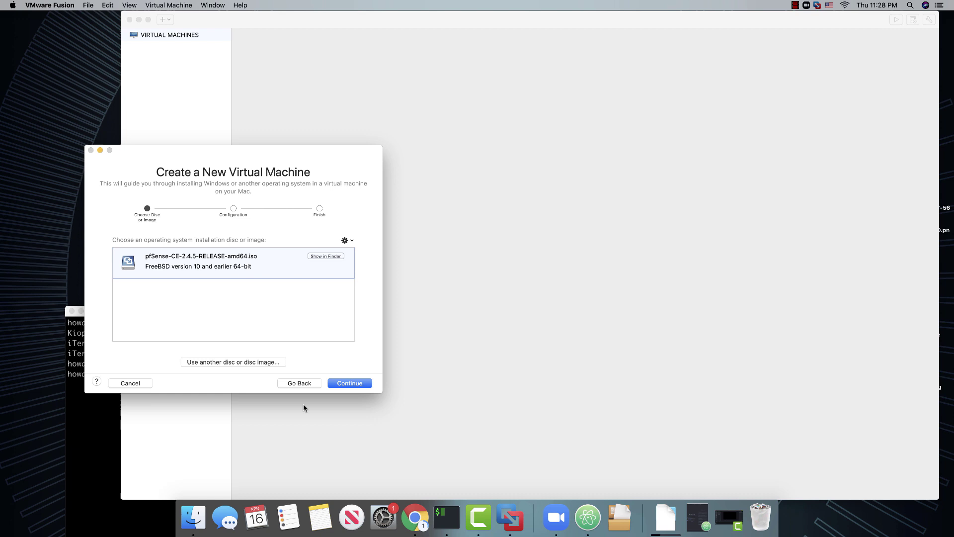
left_click(349, 385)
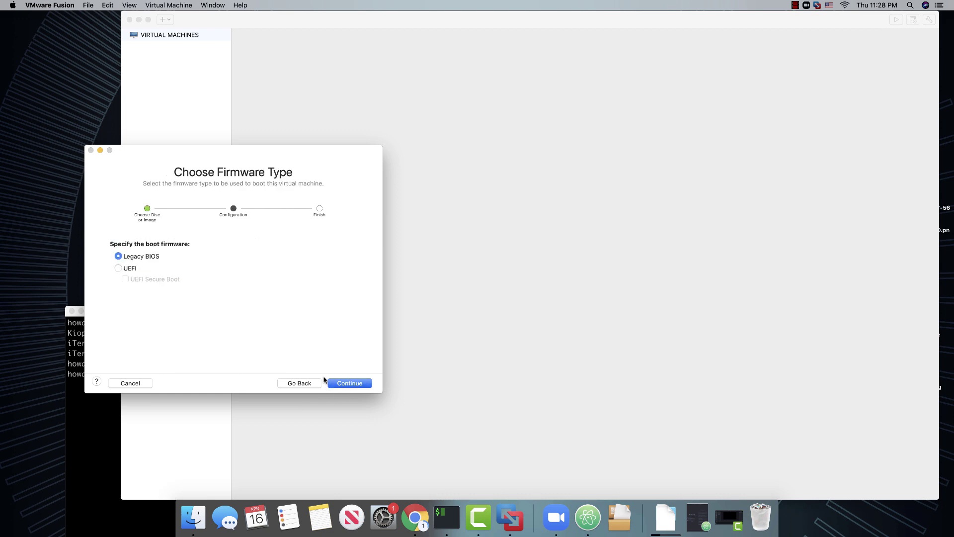
left_click(354, 384)
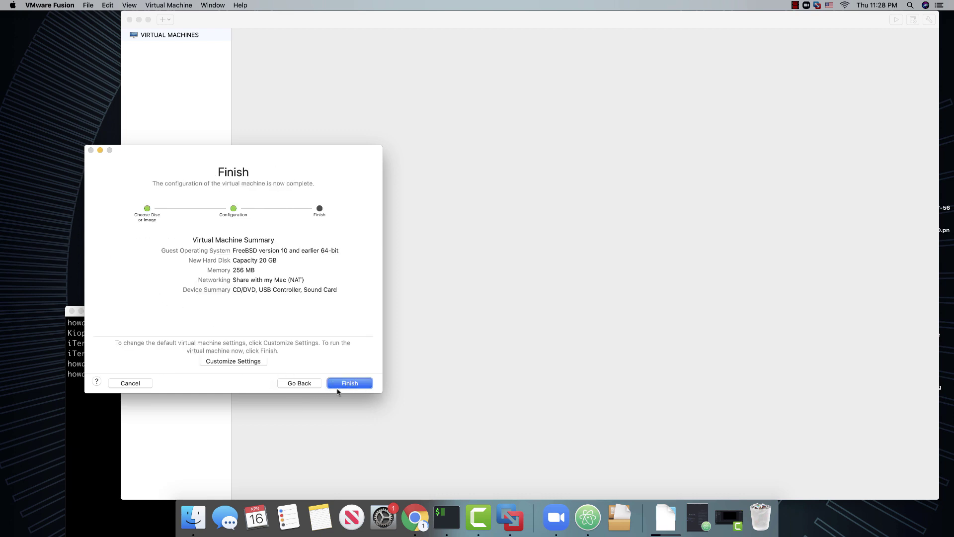
Choose Customize Settings and save the virtual machine under the name 'pfsense'
left_click(230, 362)
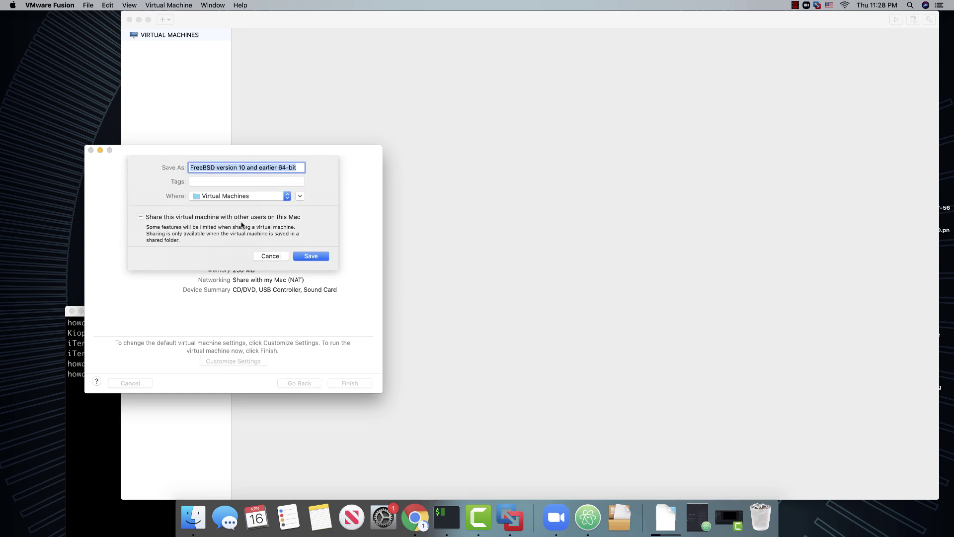
key("BackSpace")
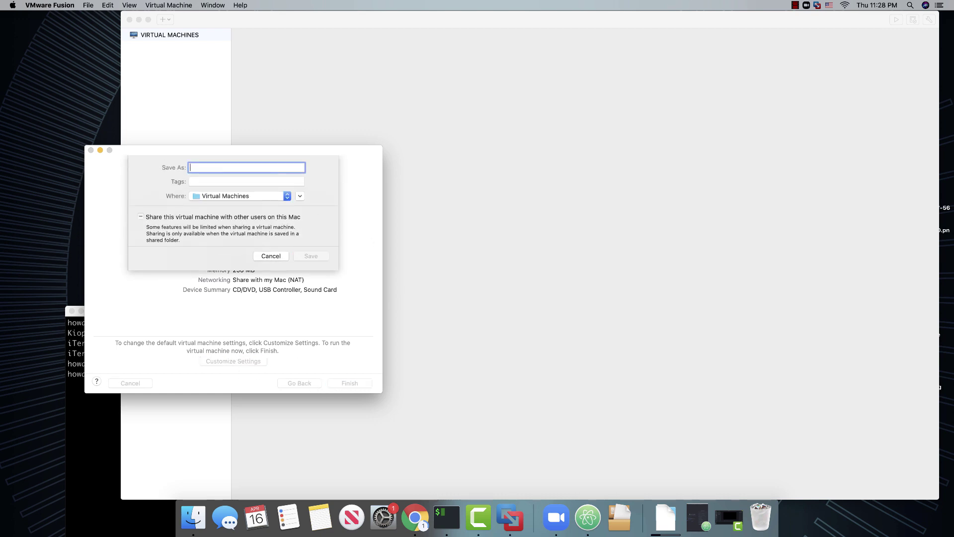
type("pfsense")
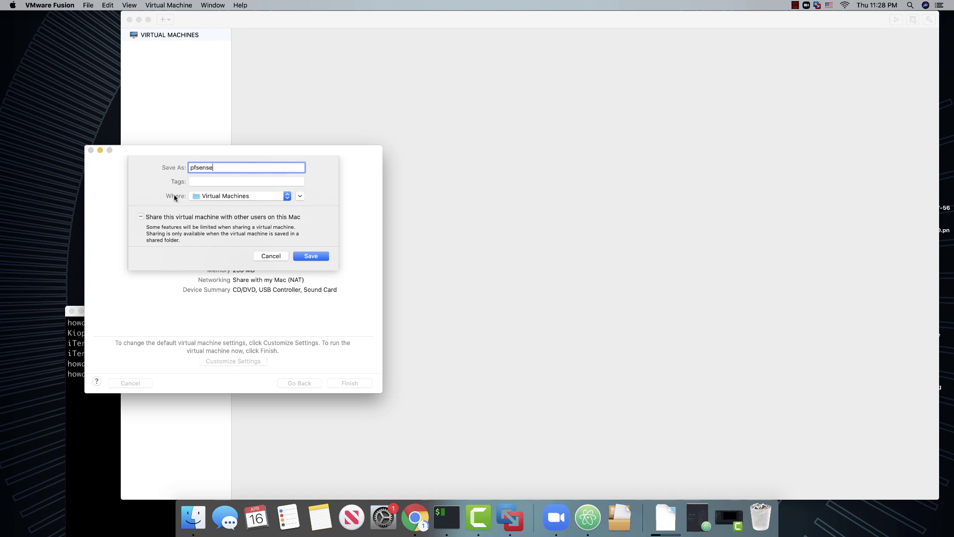
left_click(308, 256)
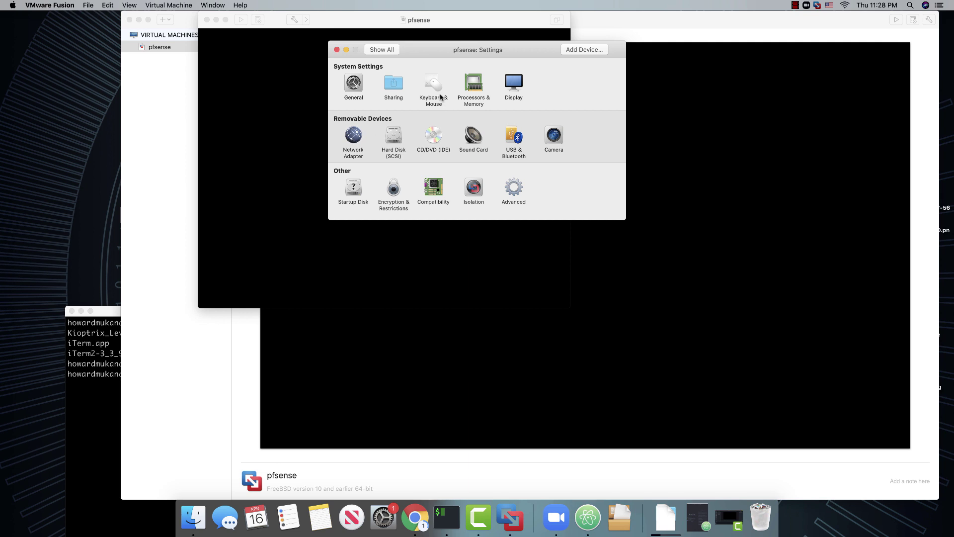
Add a Network Adapter device and confirm Network Adapter 2 appears in the pfsense settings
left_click(588, 51)
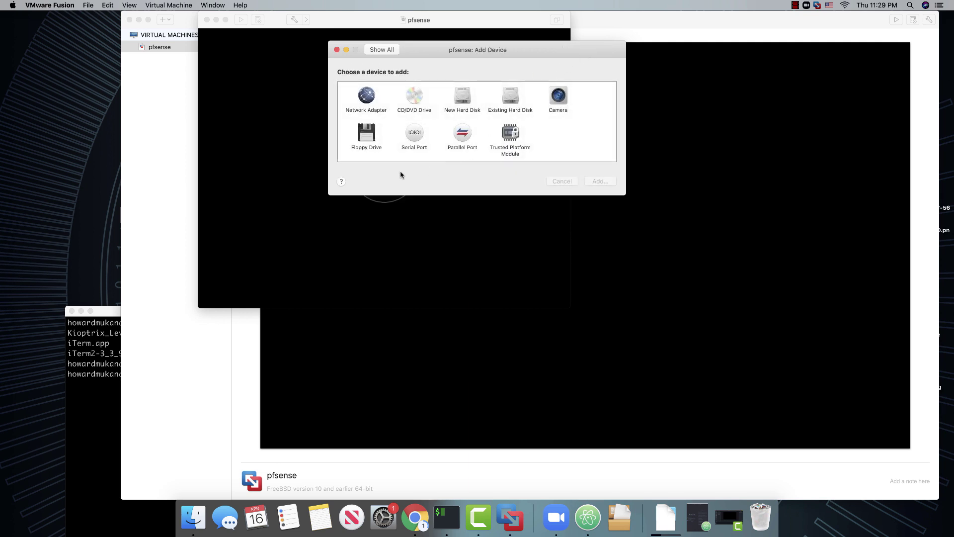
left_click(367, 95)
left_click(600, 181)
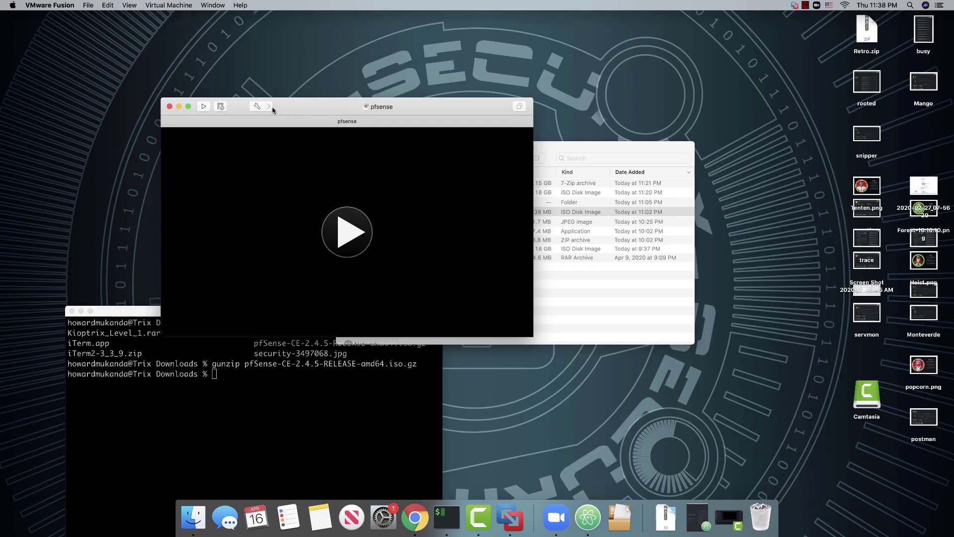
left_click(257, 106)
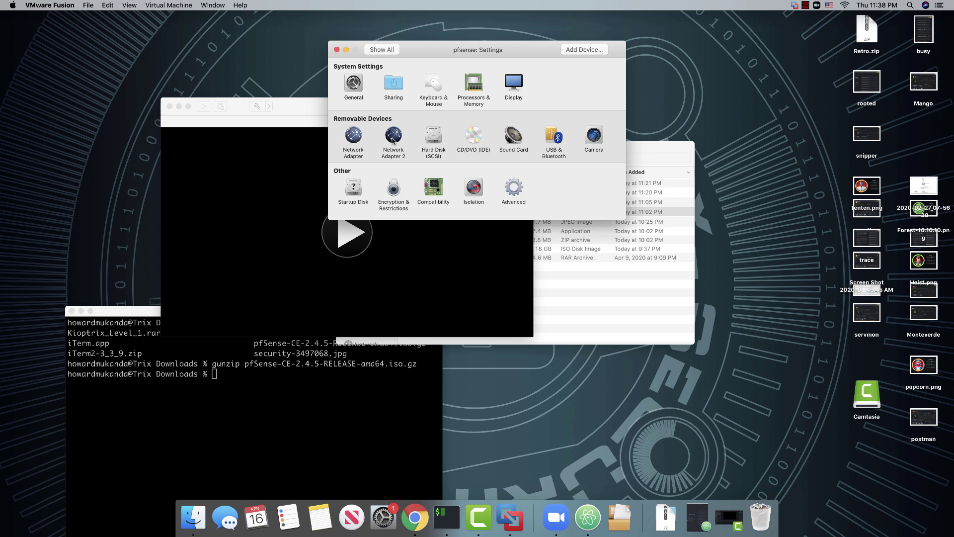
left_click(395, 138)
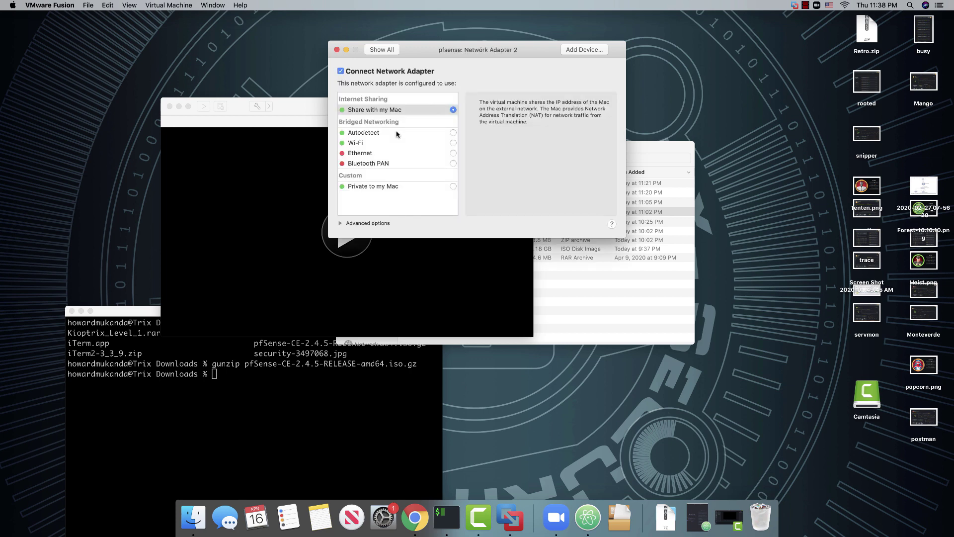
left_click(337, 50)
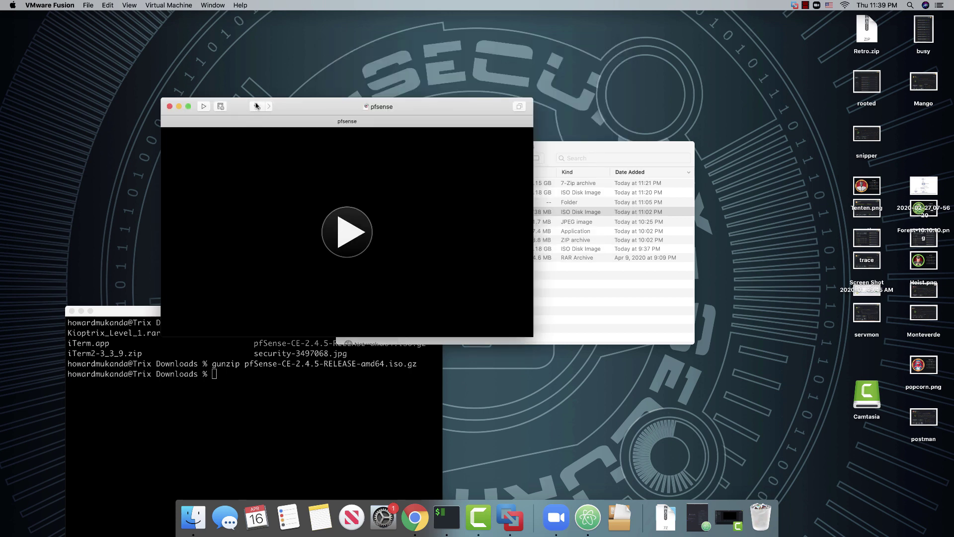
left_click(257, 105)
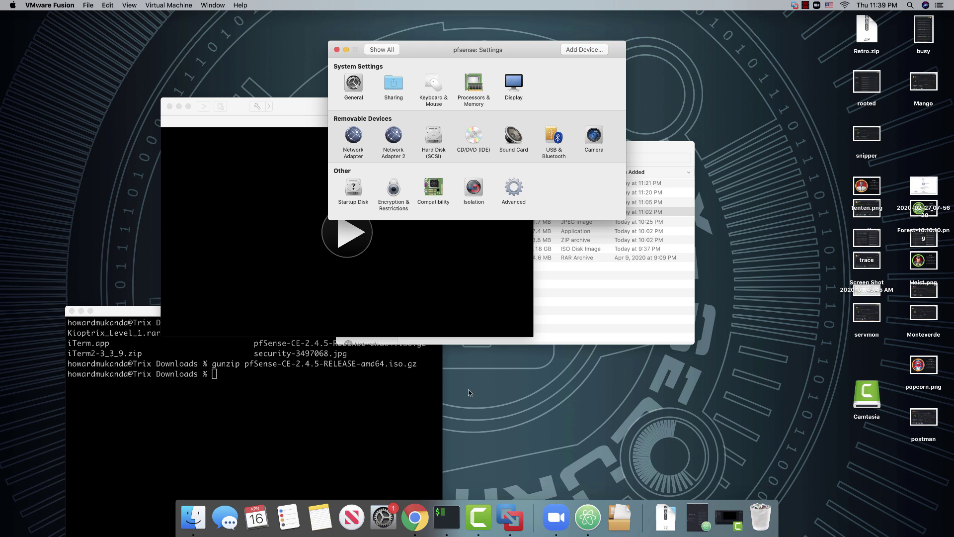
left_click(415, 527)
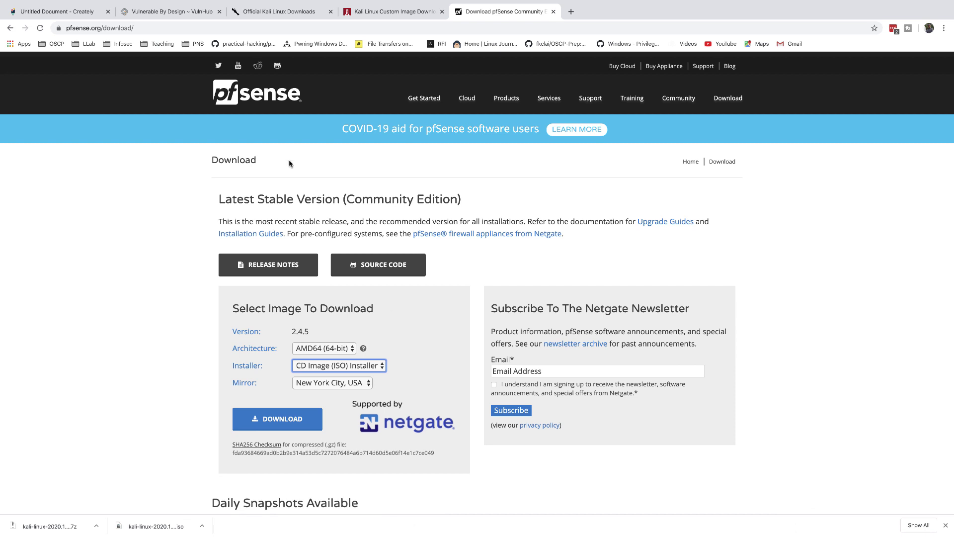
left_click(70, 11)
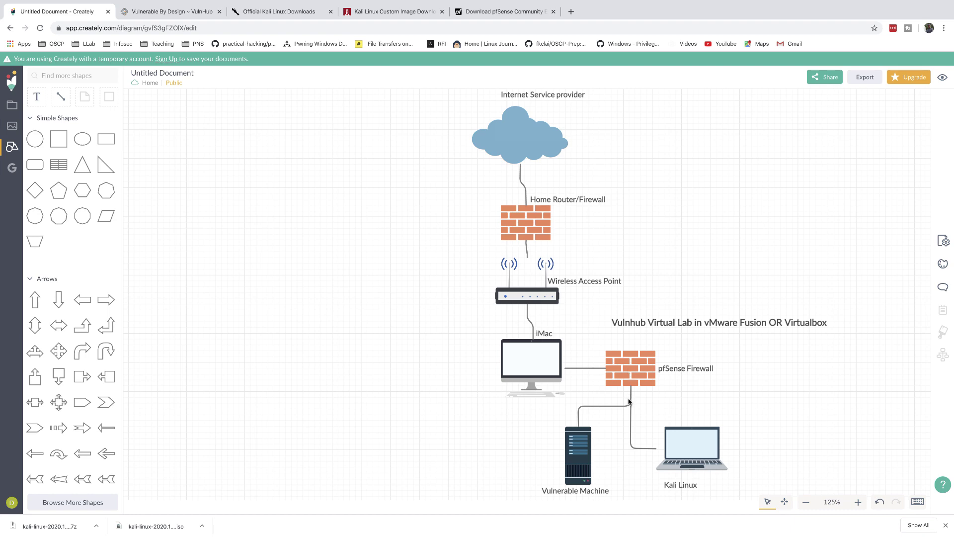
Keep Network Adapter on Share with my Mac and set Network Adapter 2 to Private to my Mac
key("ctrl+Left")
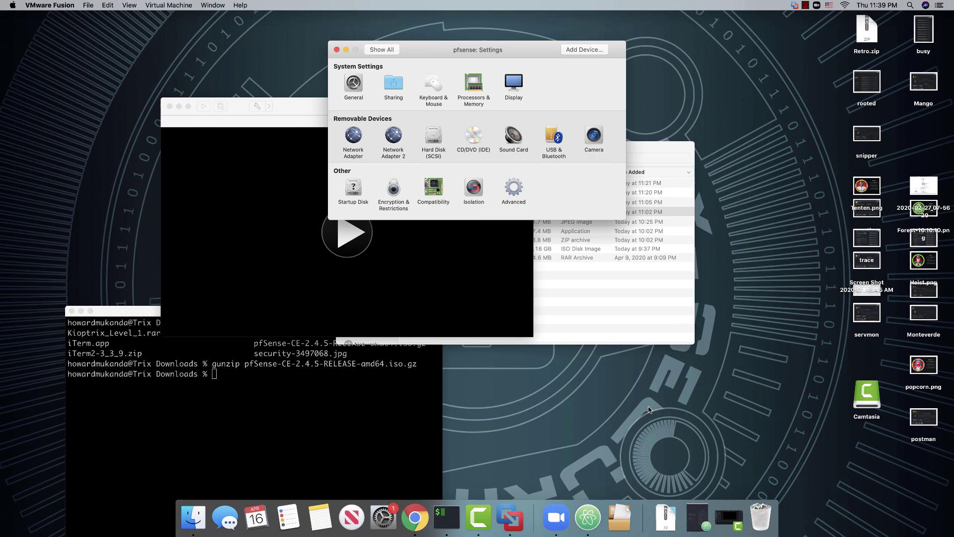
left_click(349, 141)
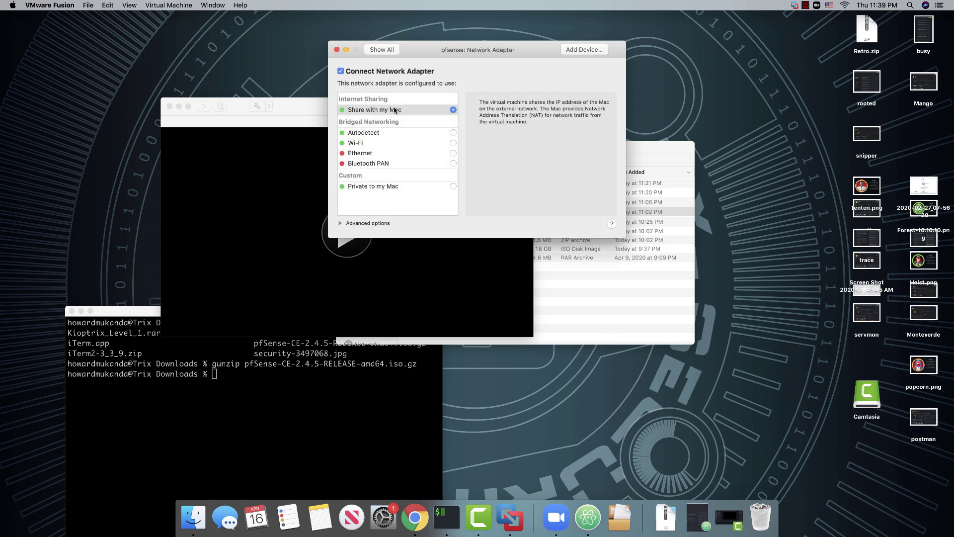
left_click(337, 50)
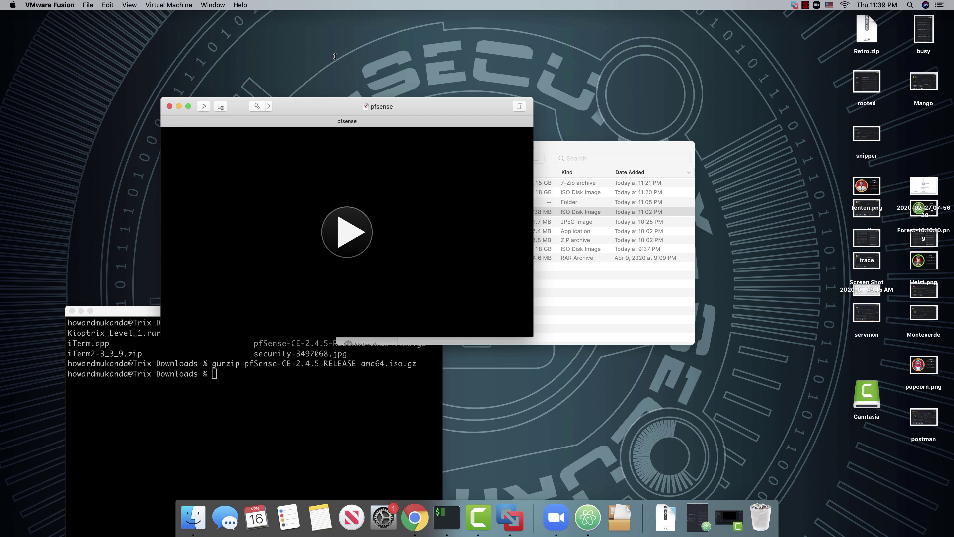
left_click(258, 107)
left_click(388, 138)
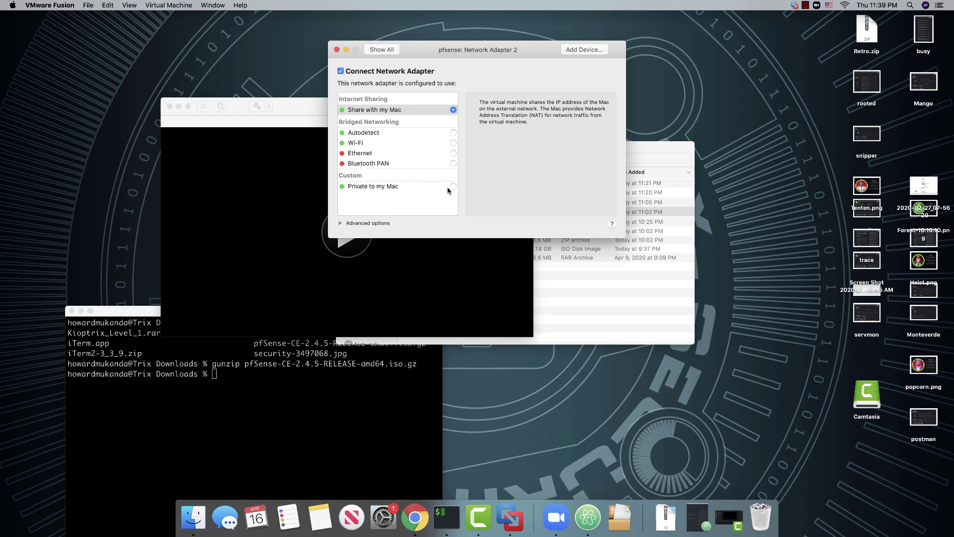
left_click(452, 187)
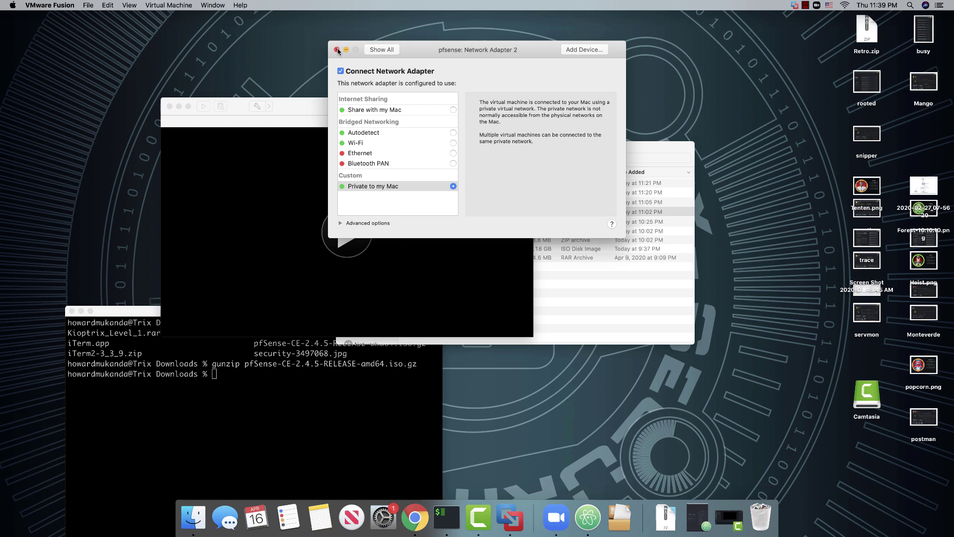
left_click(337, 49)
left_click(256, 107)
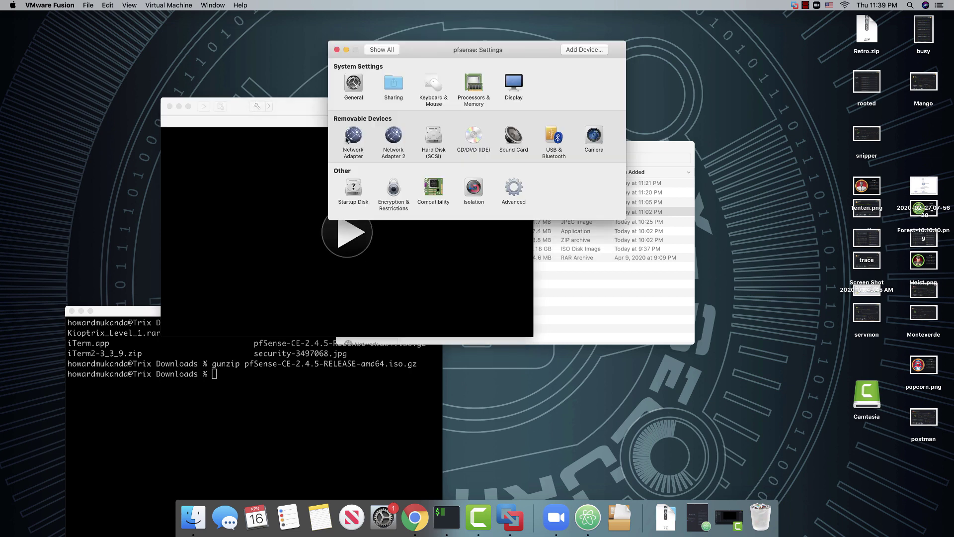
Review the hard disk settings and confirm the CD/DVD drive holds the pfSense 2.4.5 ISO
left_click(433, 136)
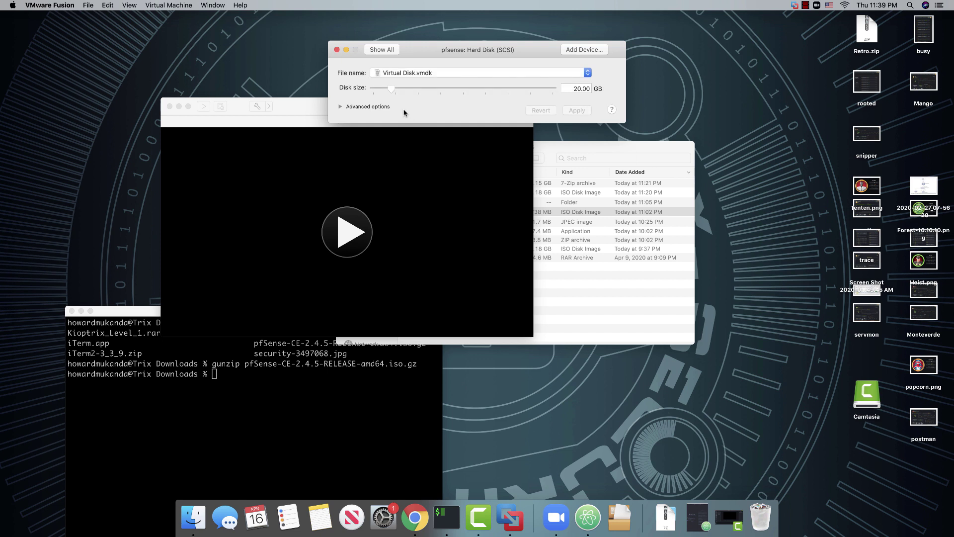
left_click(336, 49)
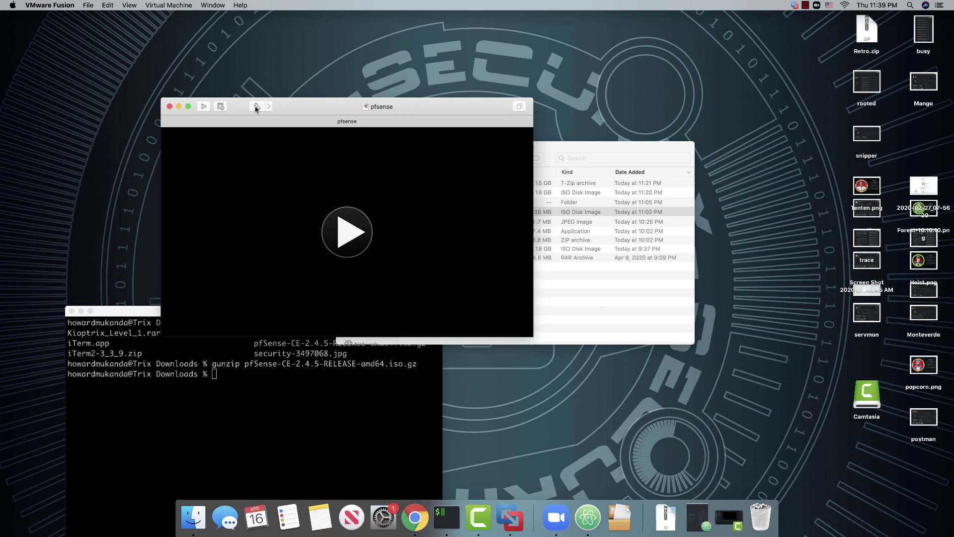
left_click(256, 106)
left_click(473, 137)
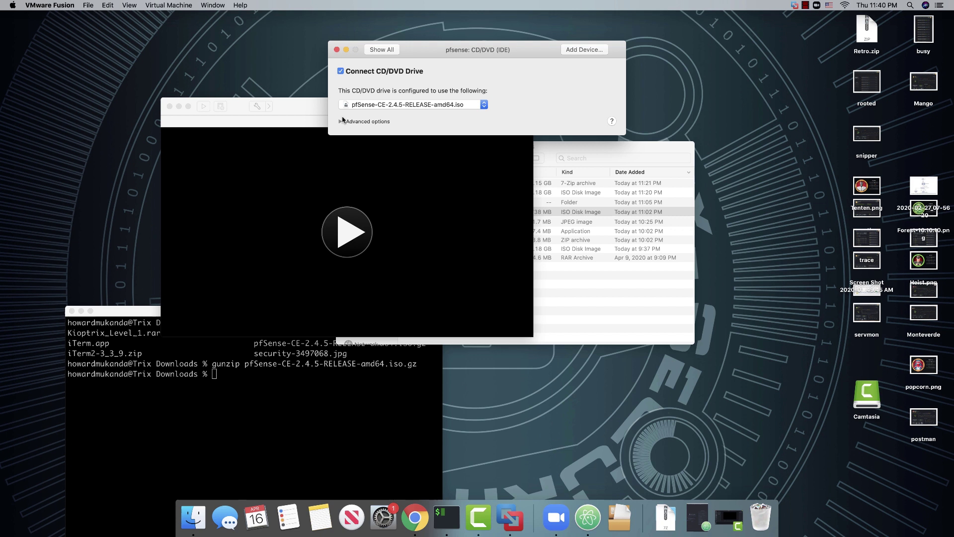
left_click(341, 122)
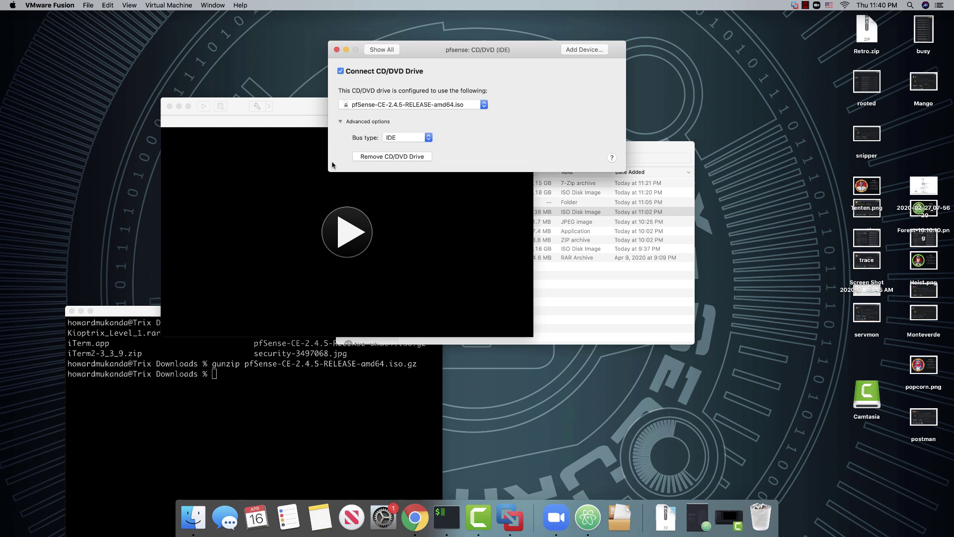
left_click(337, 49)
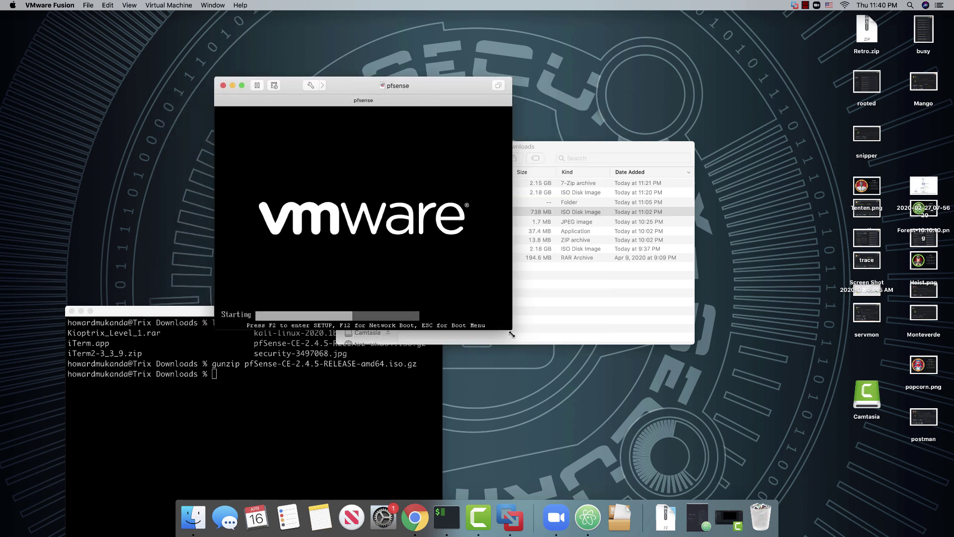
Enlarge the pfsense VM window and let it boot to the console menu (WAN em0, LAN 192.168.1.1/24)
left_click_drag(509, 327, 745, 448)
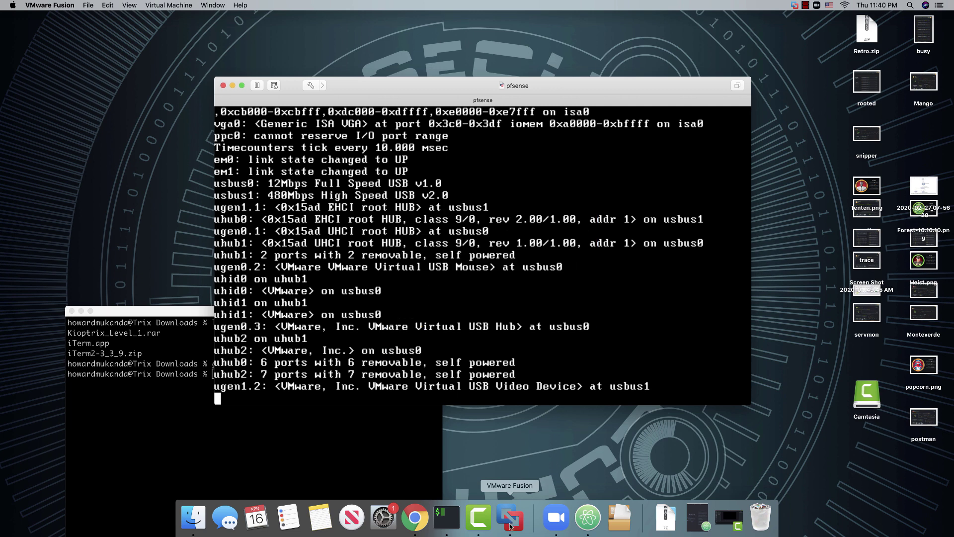
right_click(479, 519)
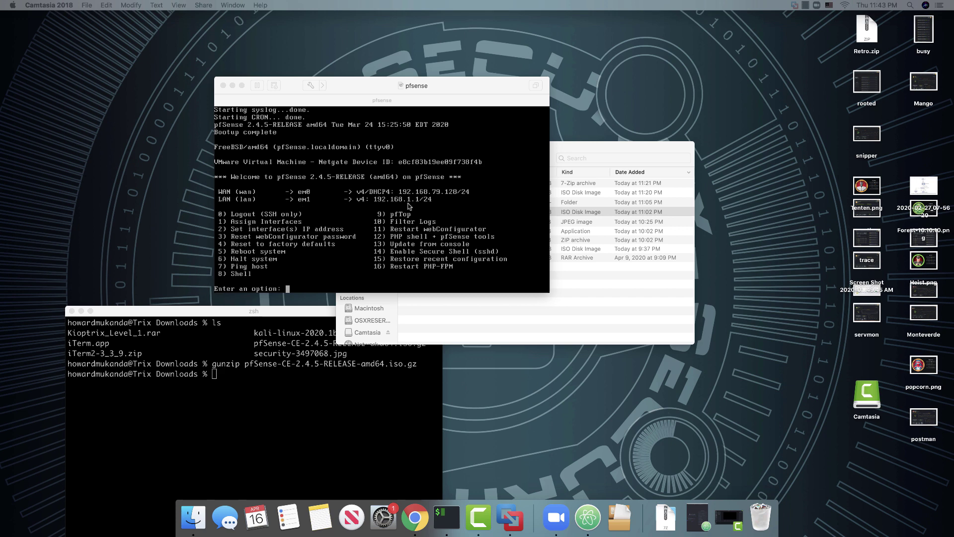
Ping 8.8.8.8 from the pfSense console with option 7, stop it, and release input to the Mac
left_click(313, 288)
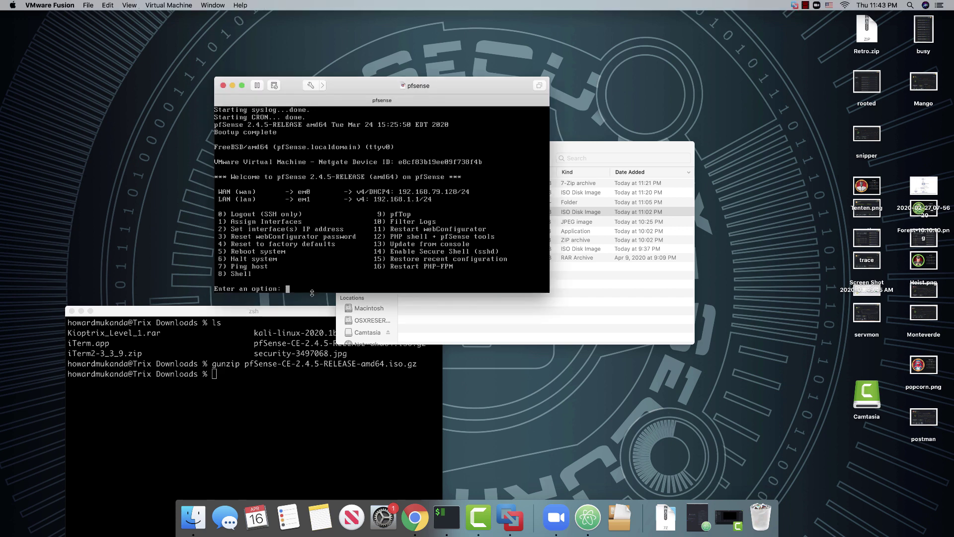
left_click(290, 289)
type("7")
key("Return")
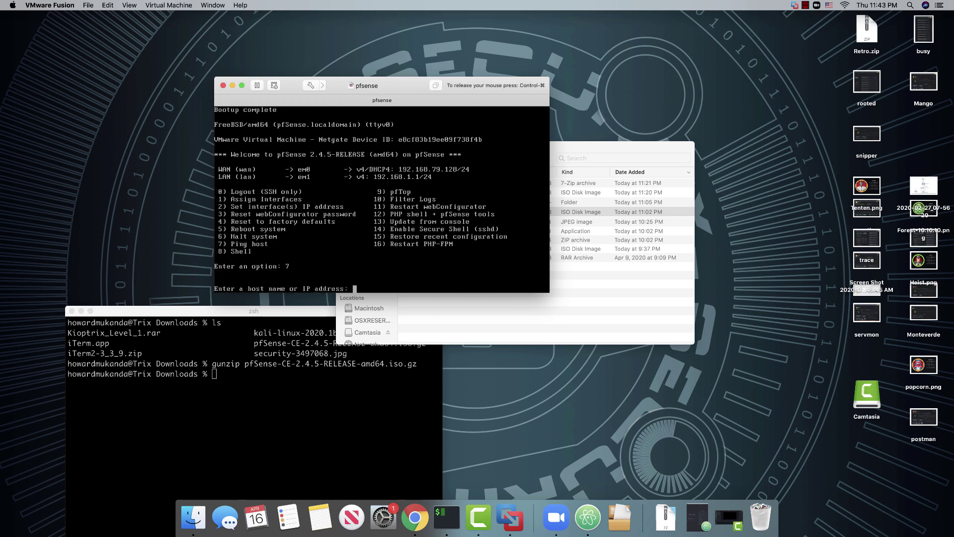
type("8.8.8.8")
key("Return")
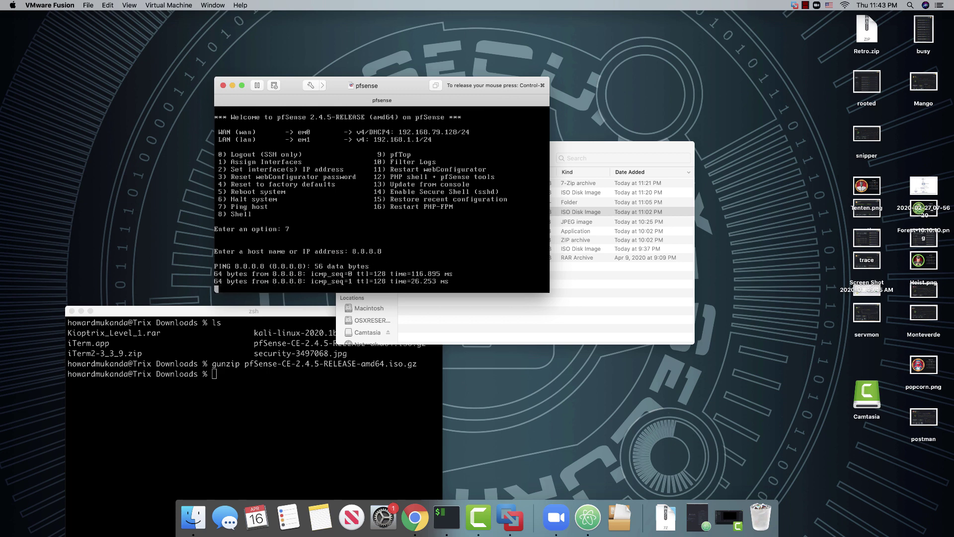
key("ctrl+c")
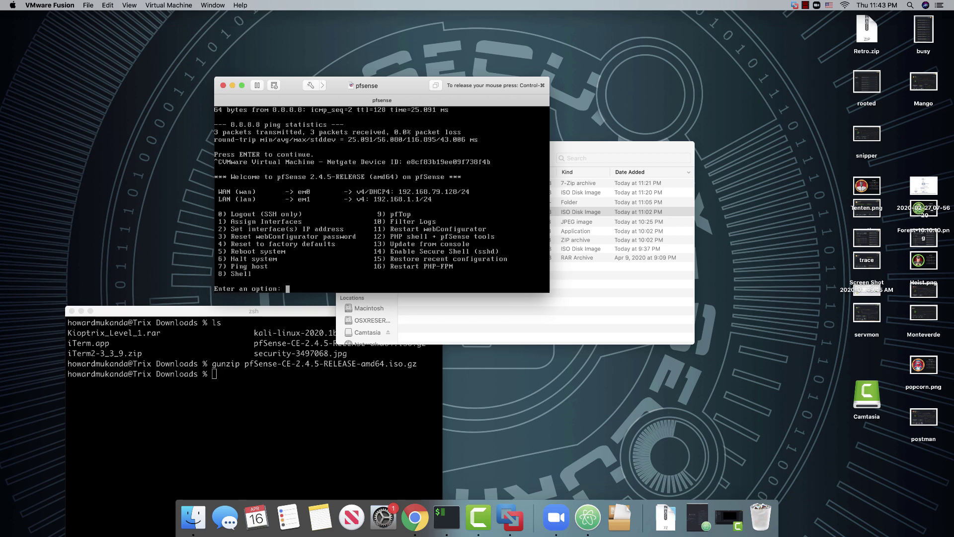
key("ctrl+super")
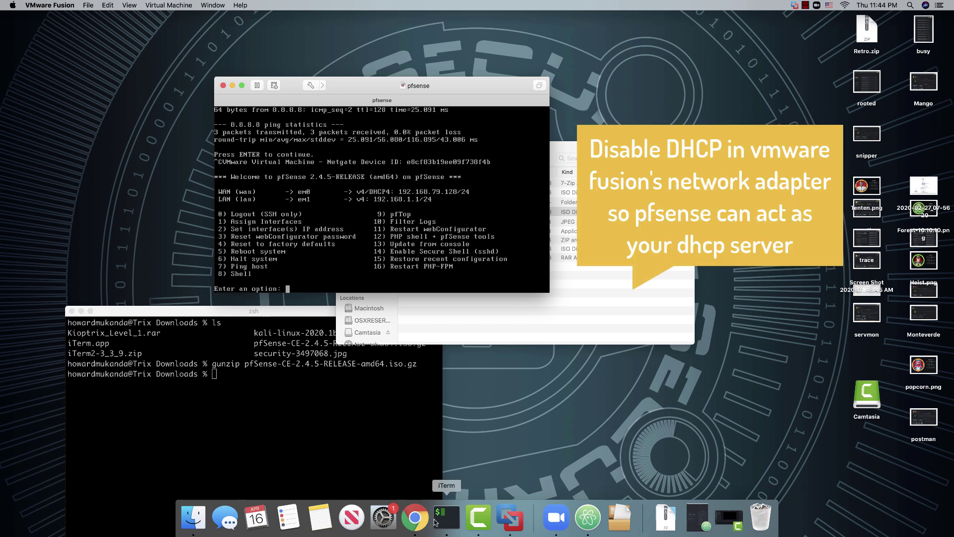
left_click(414, 528)
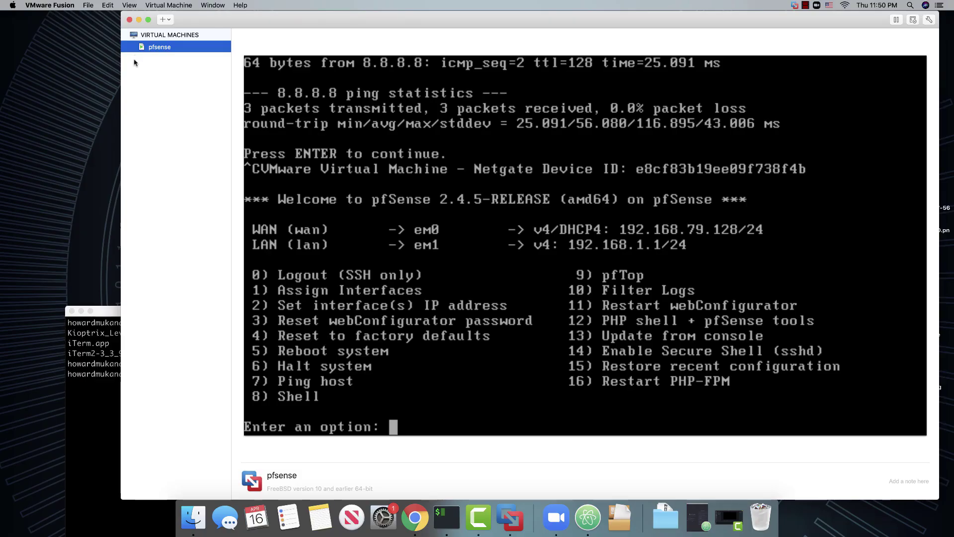
Start a custom virtual machine with Linux > Debian 10.x 64-bit as the guest OS
left_click(164, 19)
left_click(234, 79)
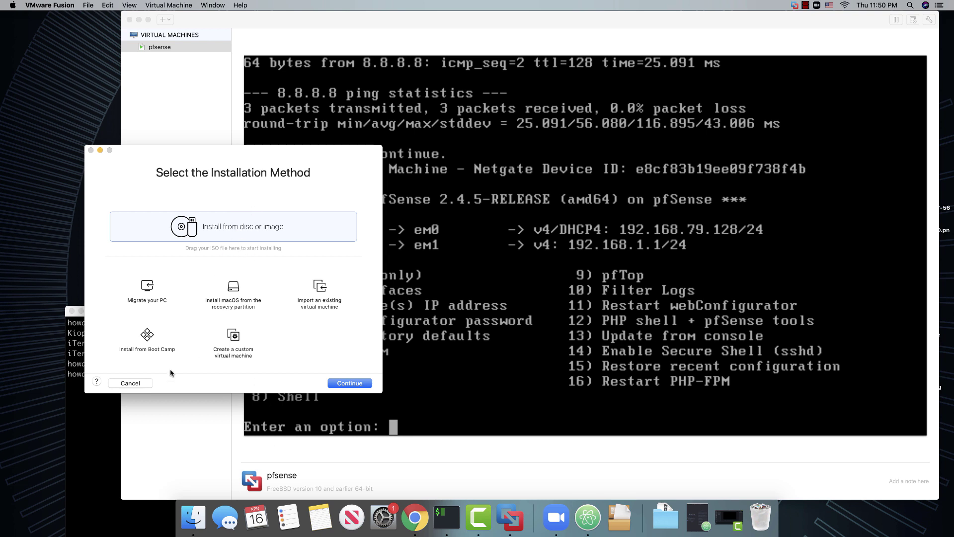
left_click(349, 383)
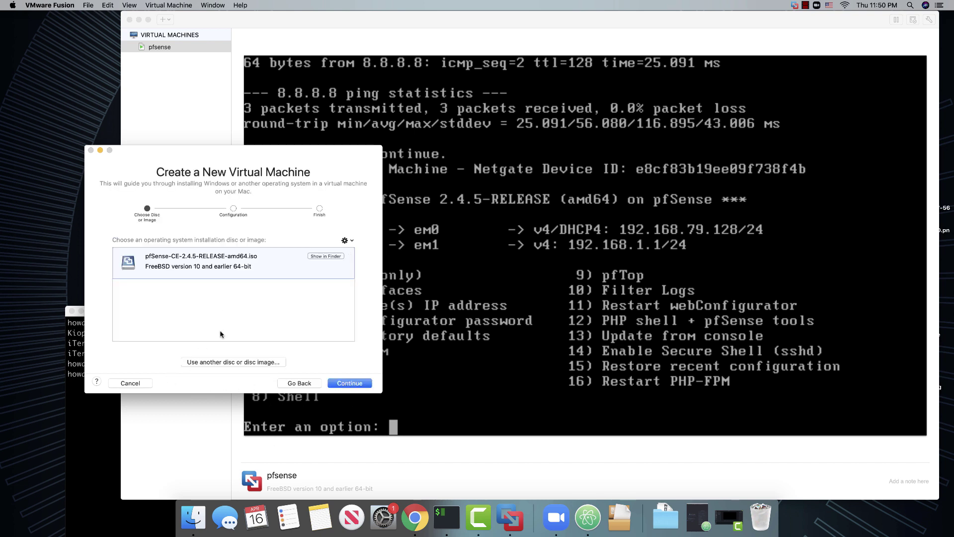
left_click(290, 382)
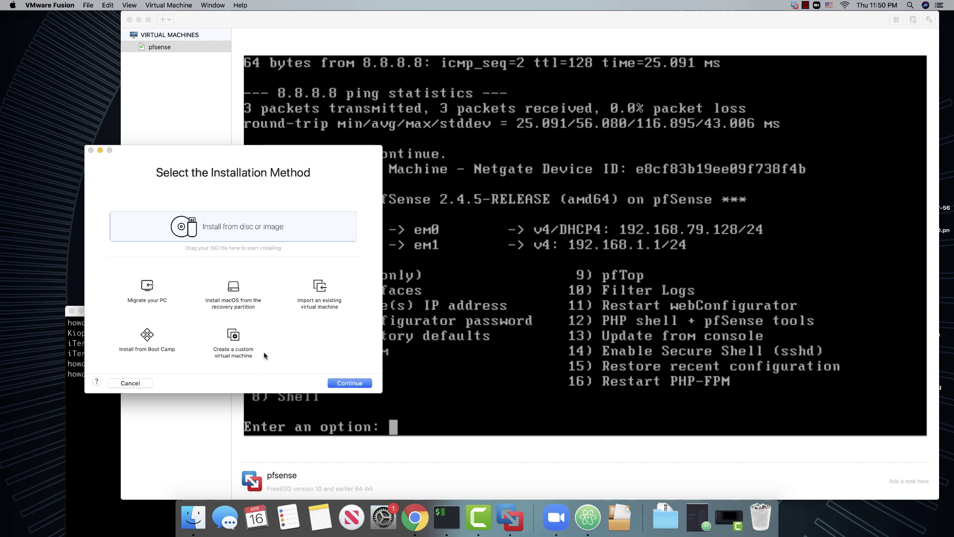
left_click(232, 344)
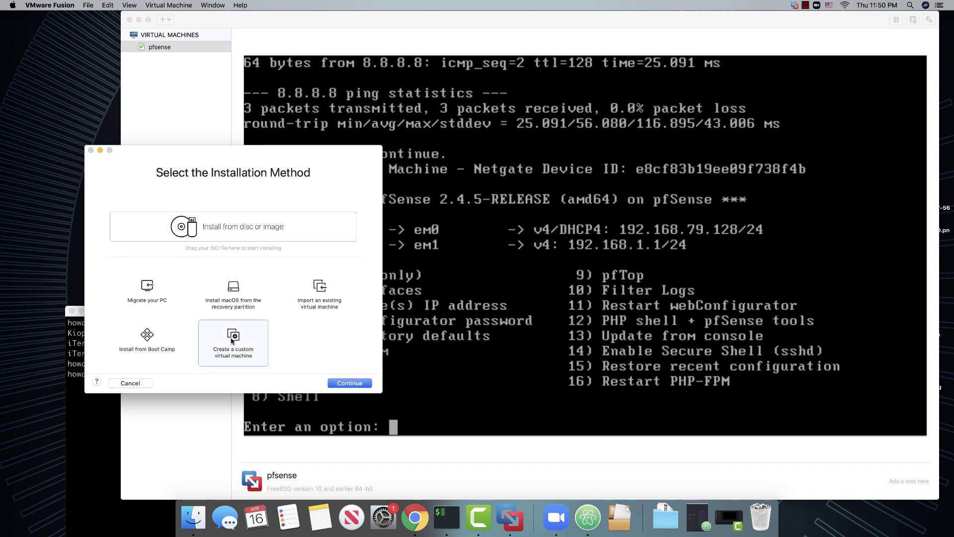
left_click(338, 383)
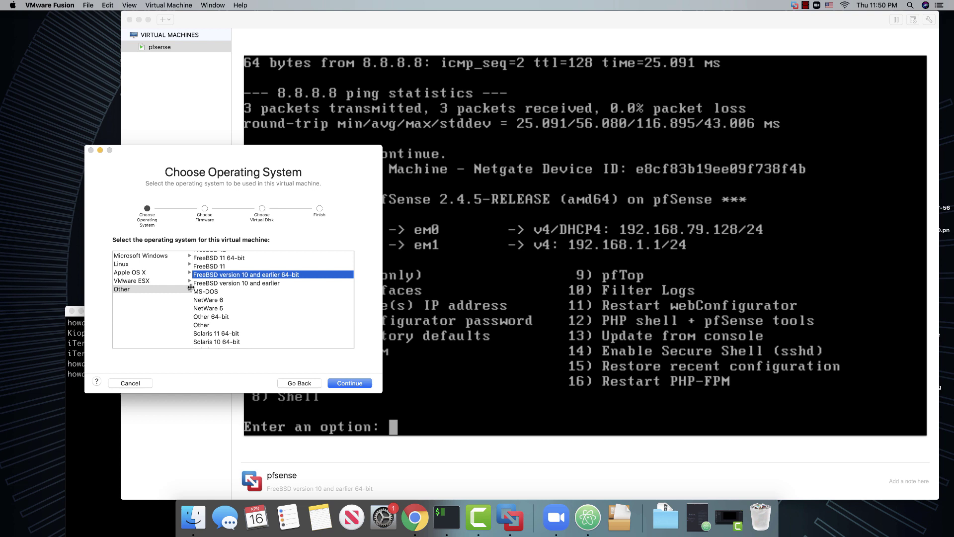
left_click(121, 264)
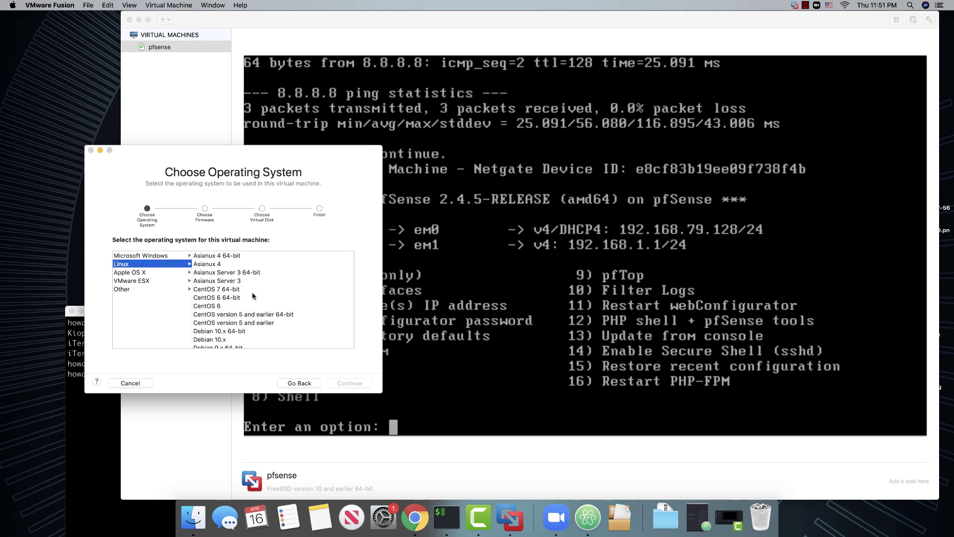
left_click(228, 278)
left_click(351, 382)
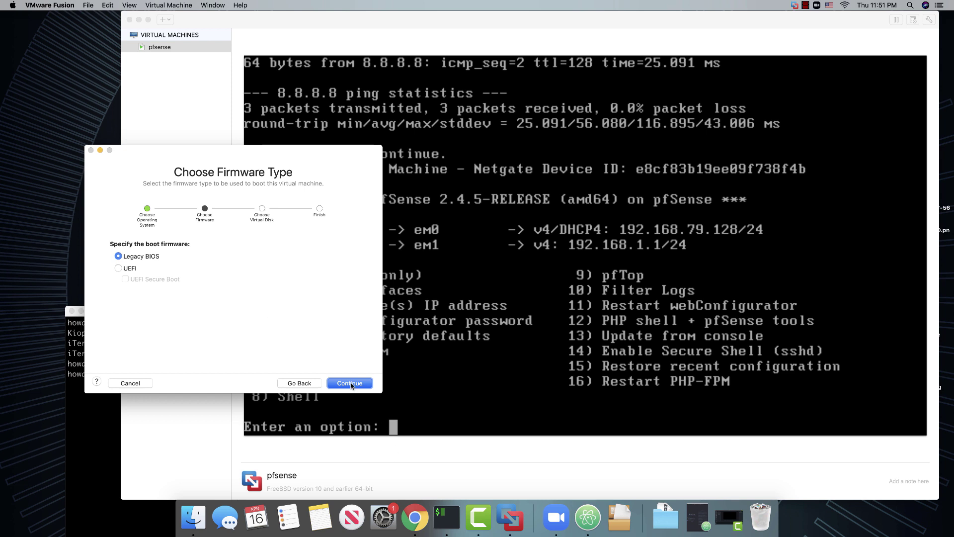
Keep Legacy BIOS and a new virtual disk, then save the machine as 'kali'
left_click(348, 383)
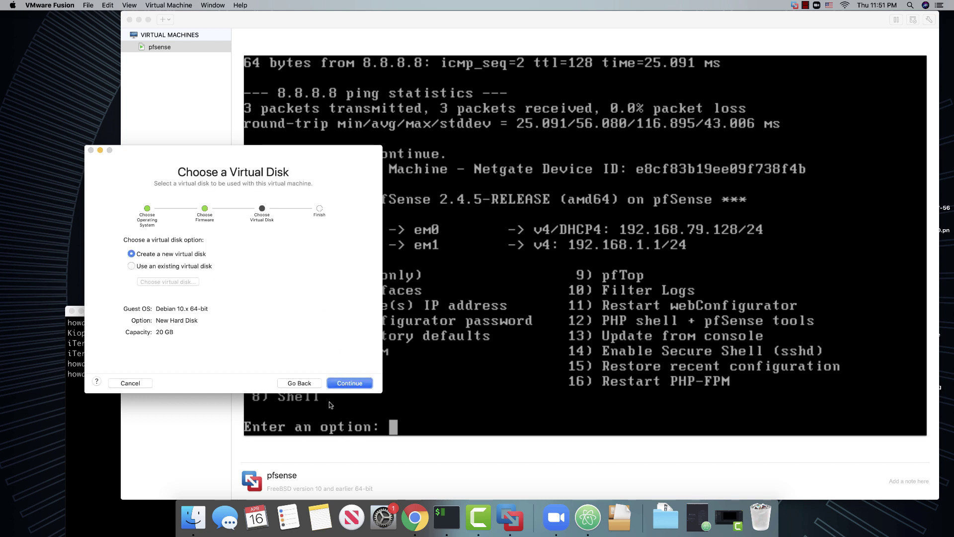
left_click(349, 384)
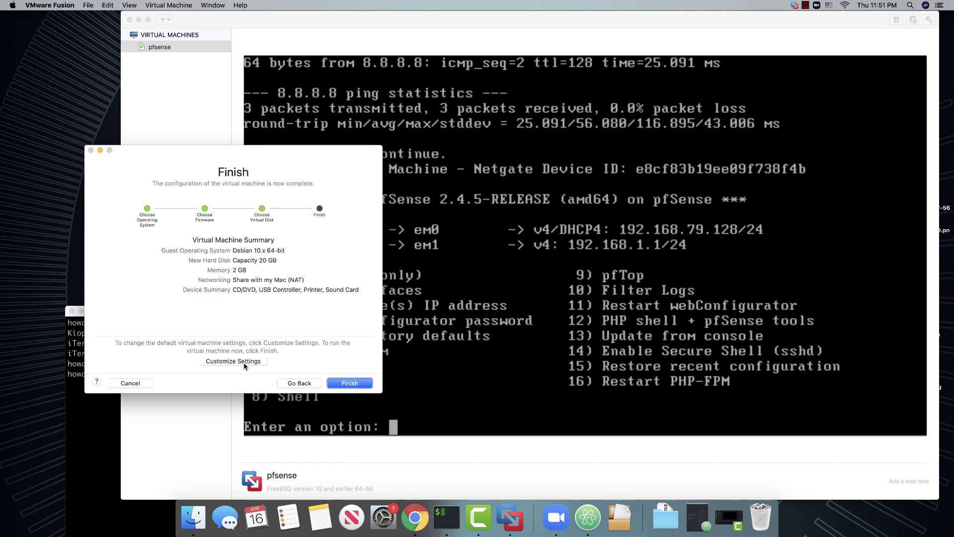
left_click(233, 362)
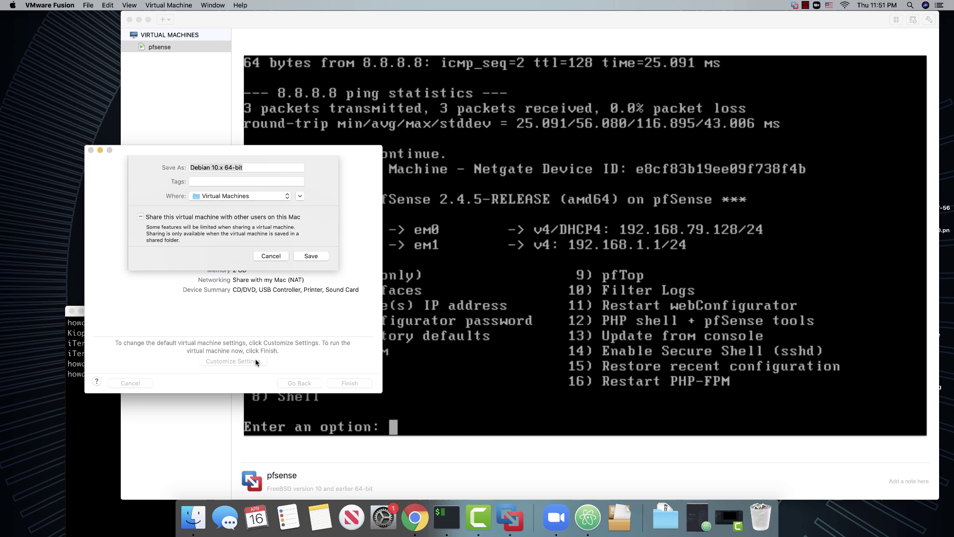
key("BackSpace")
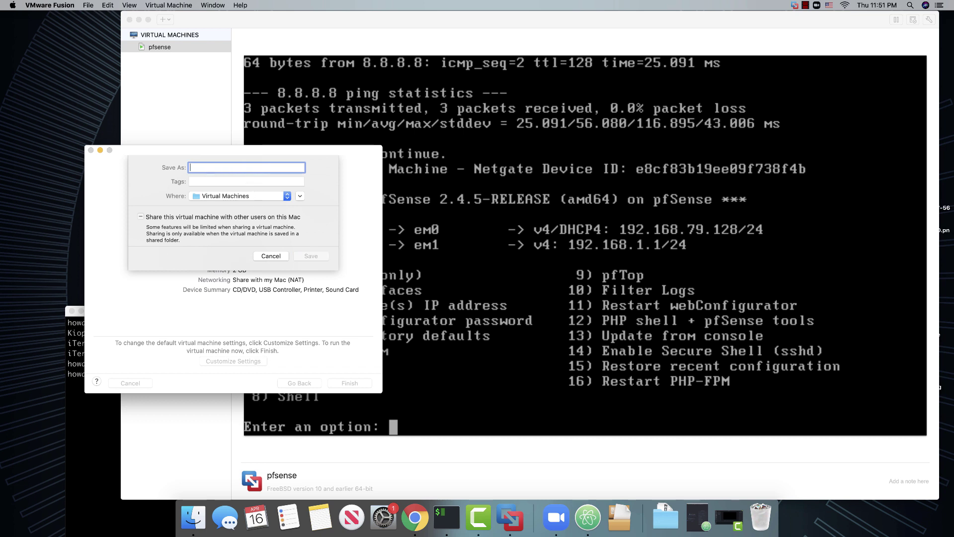
type("kali")
left_click(311, 257)
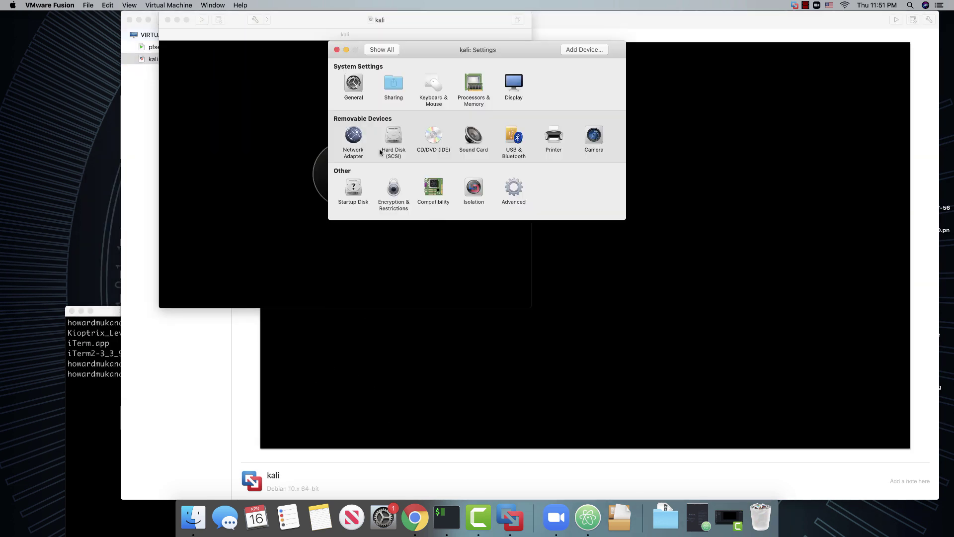
Set the kali VM's network adapter to Private to my Mac
left_click(354, 136)
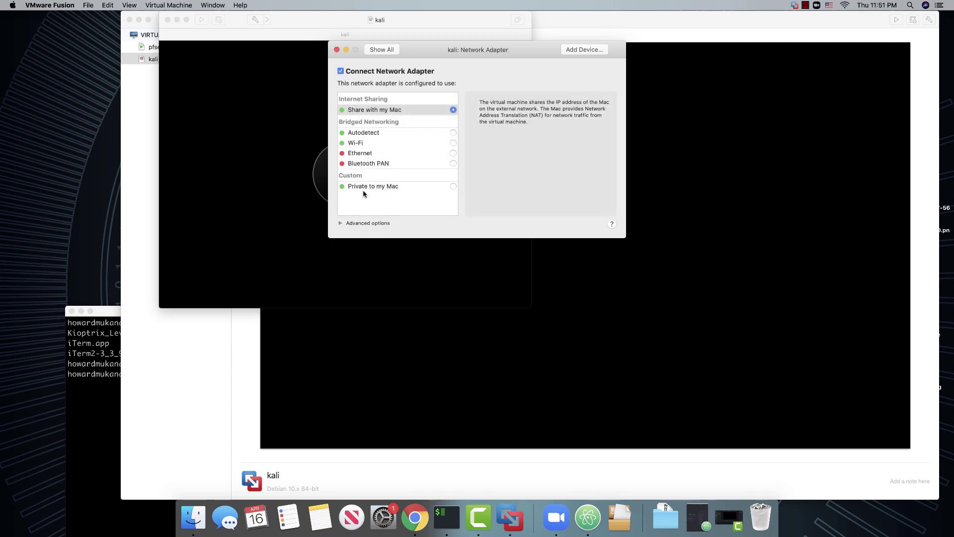
left_click(452, 187)
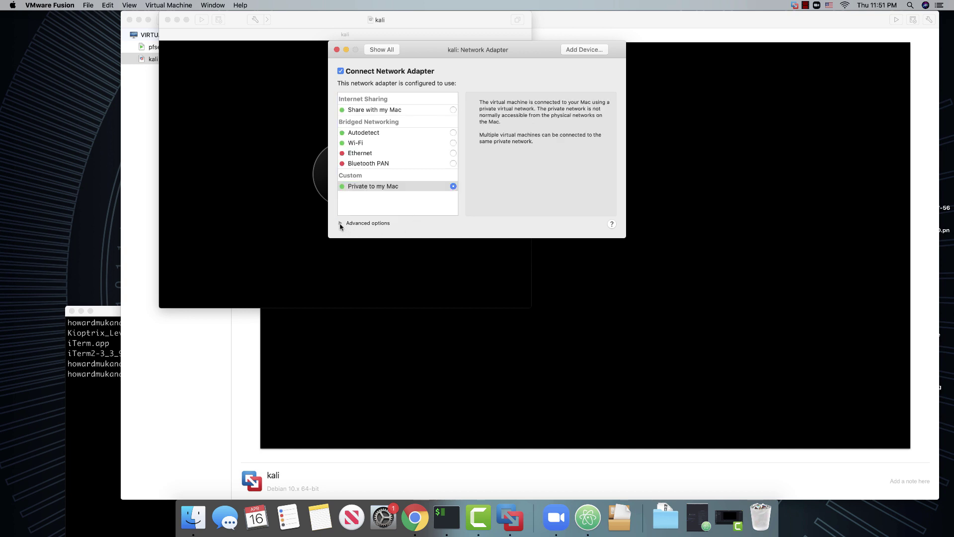
left_click(382, 49)
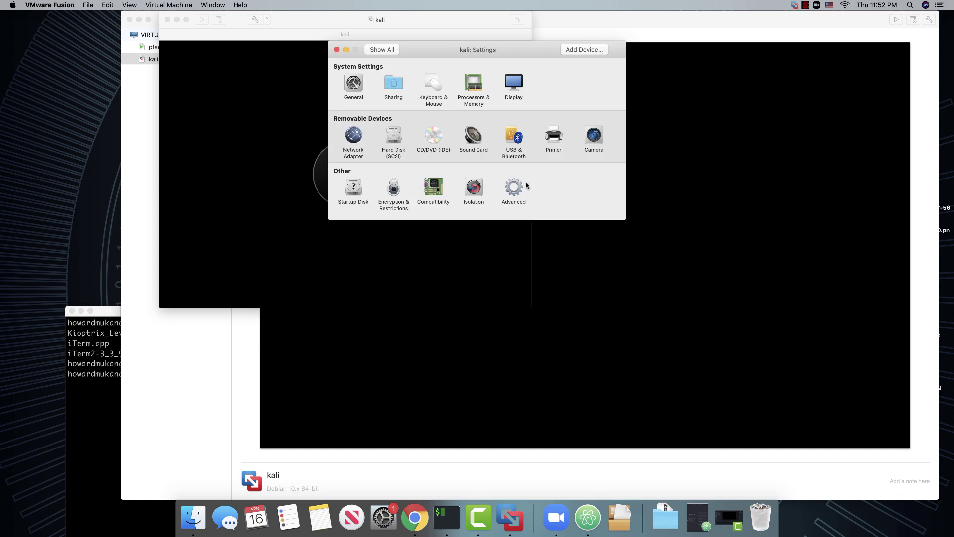
Attach kali-linux-2020.1b-installer-amd64.iso from Downloads as the kali VM's connected CD/DVD drive
left_click(432, 137)
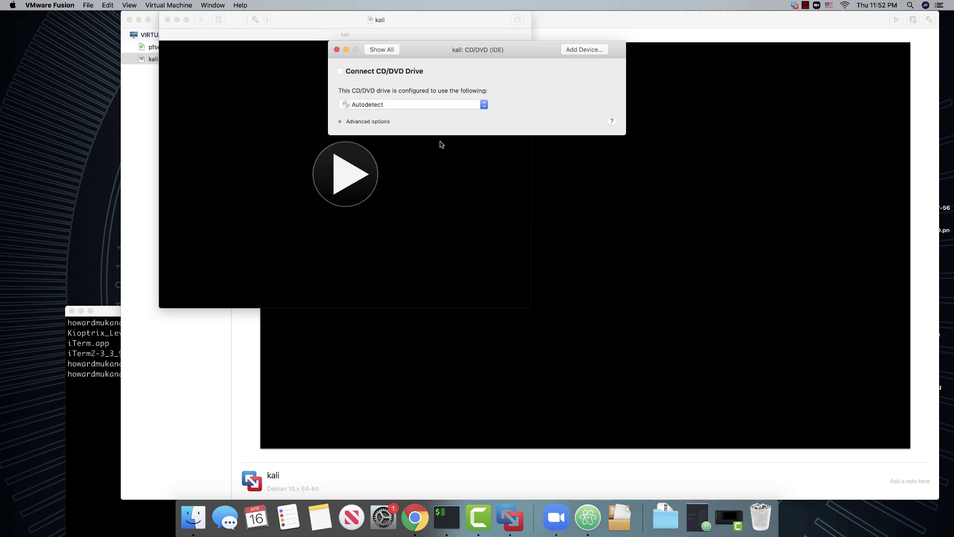
left_click(341, 122)
left_click(474, 106)
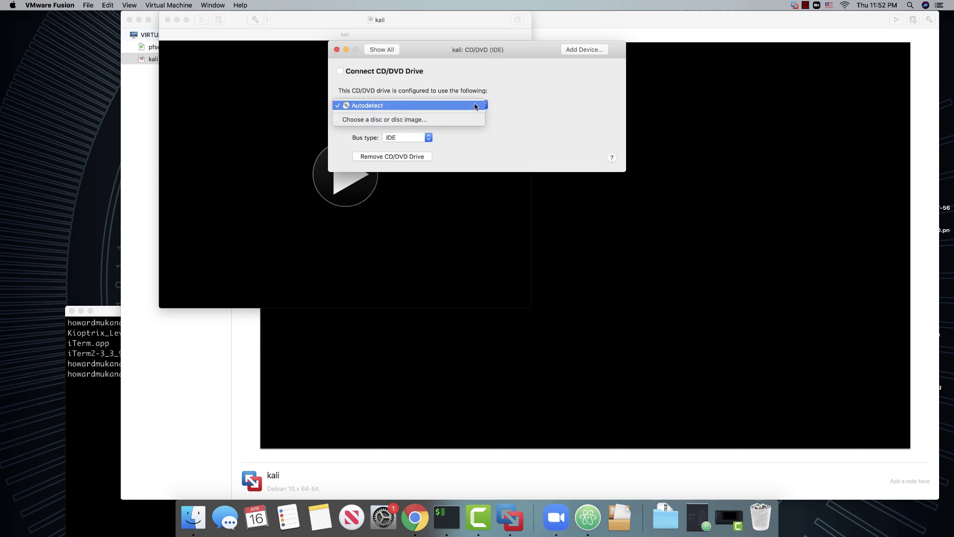
left_click(397, 120)
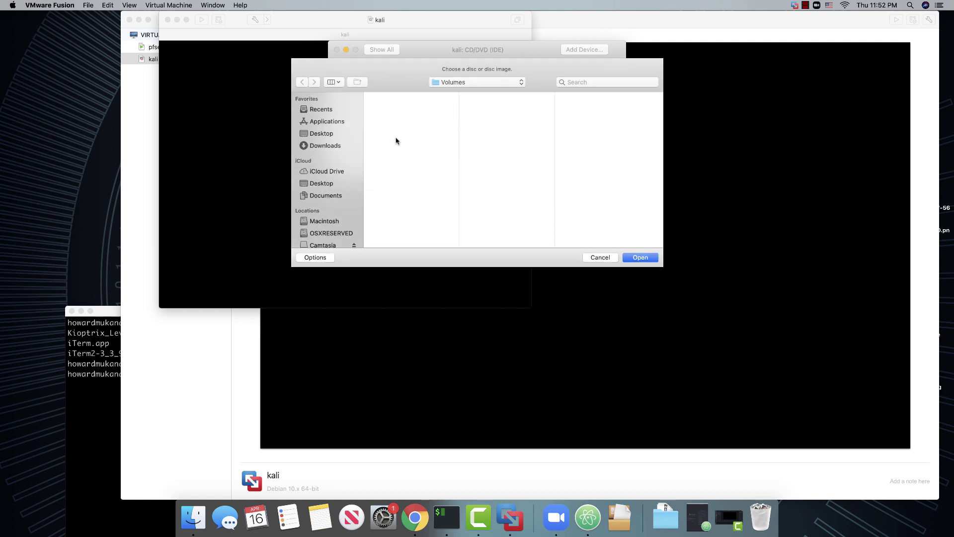
left_click(324, 145)
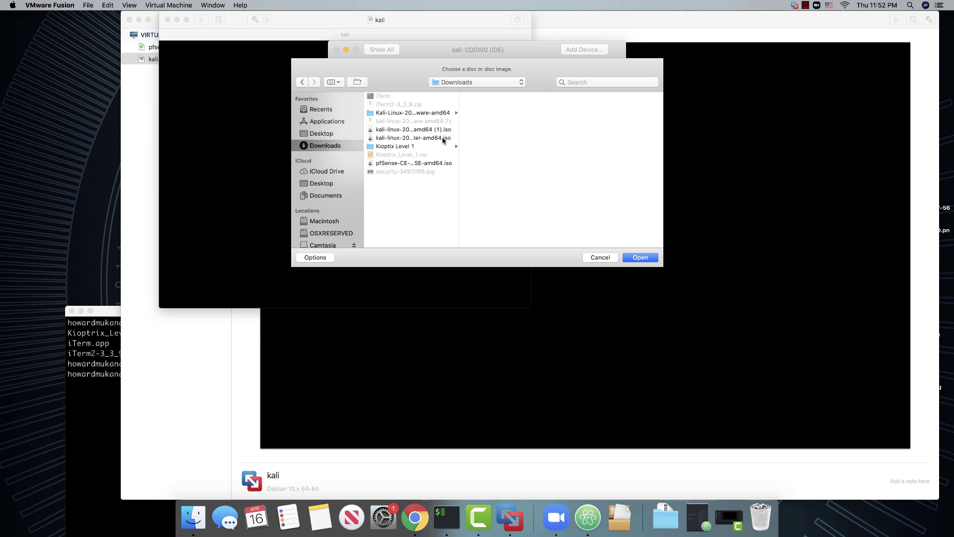
left_click(422, 138)
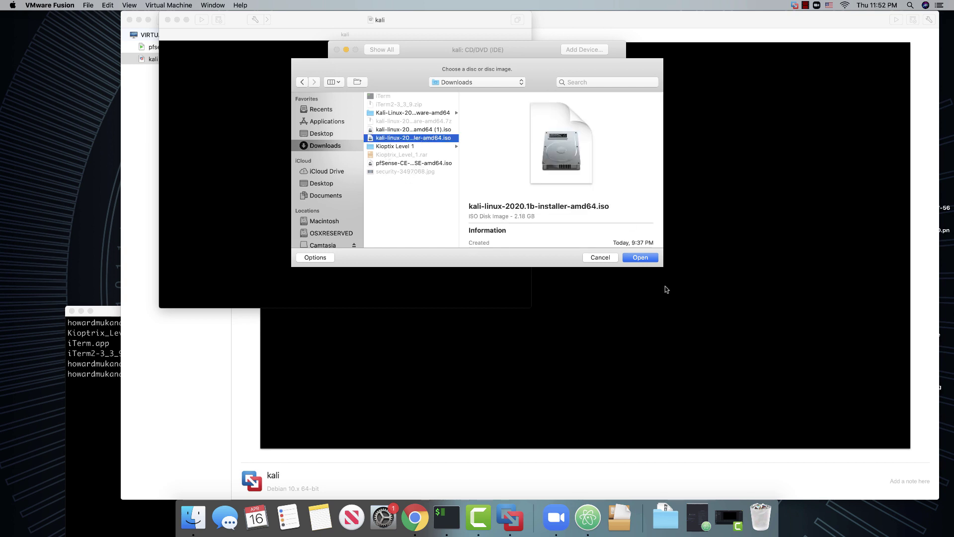
left_click(640, 258)
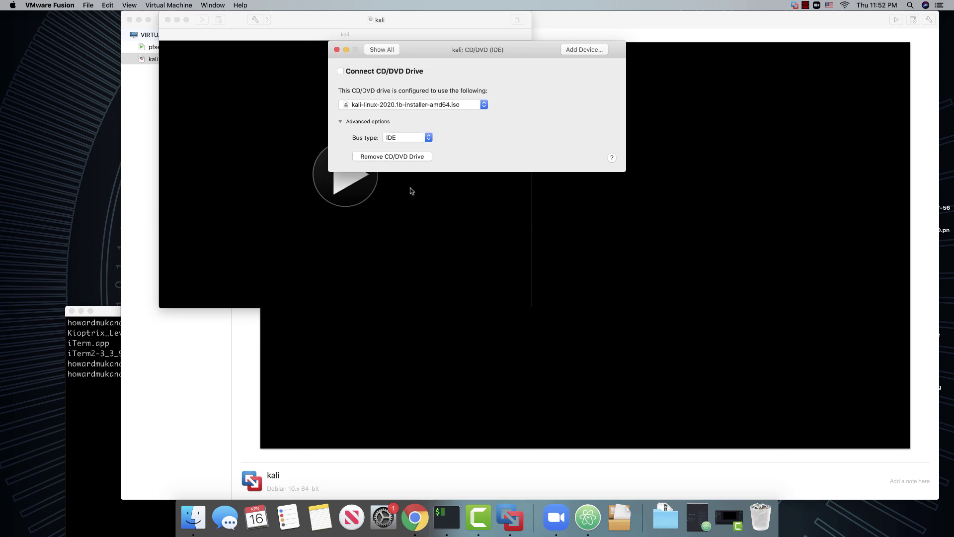
left_click(341, 72)
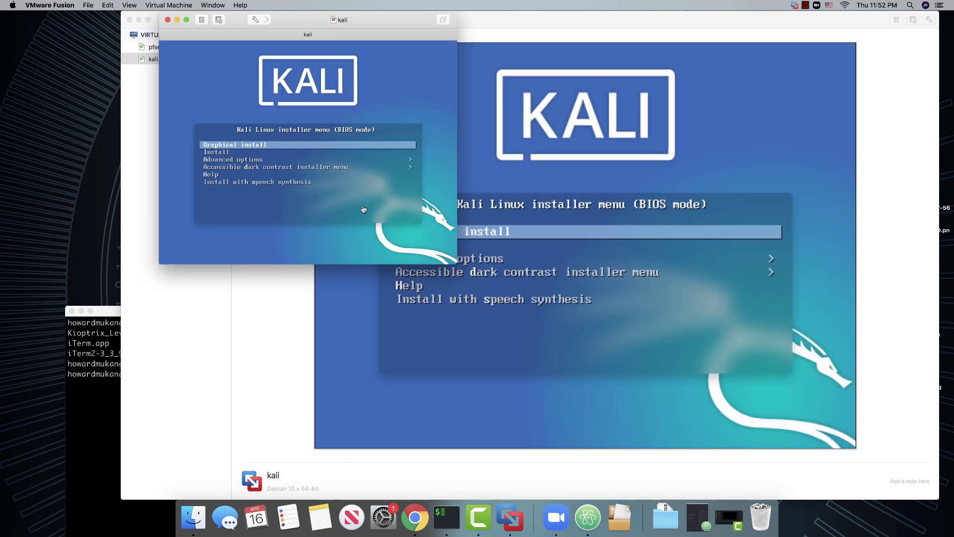
In the Kali installer, accept English as the language and United States as the location
left_click(364, 209)
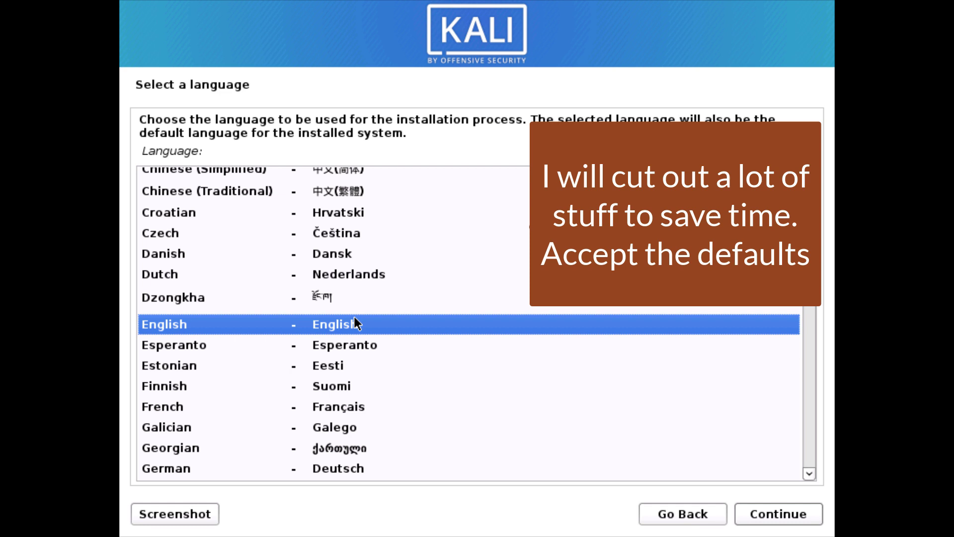
left_click(791, 514)
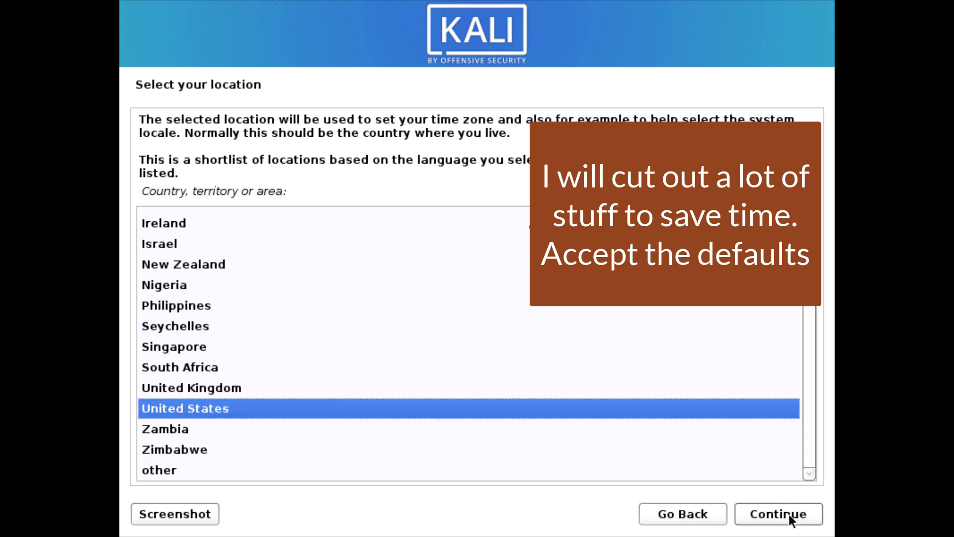
left_click(788, 514)
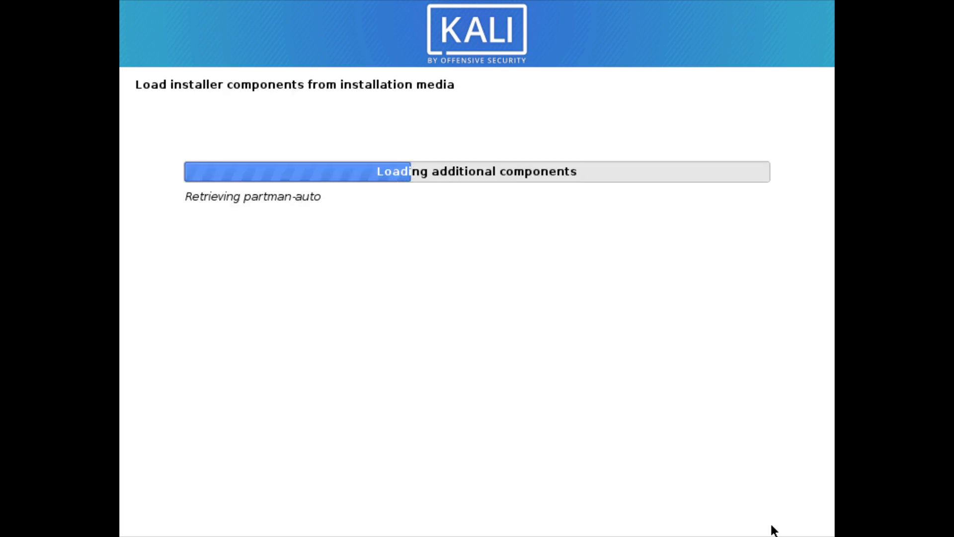
Show the kali VM full screen, leave name servers blank and keep 'kali' as hostname
right_click(479, 517)
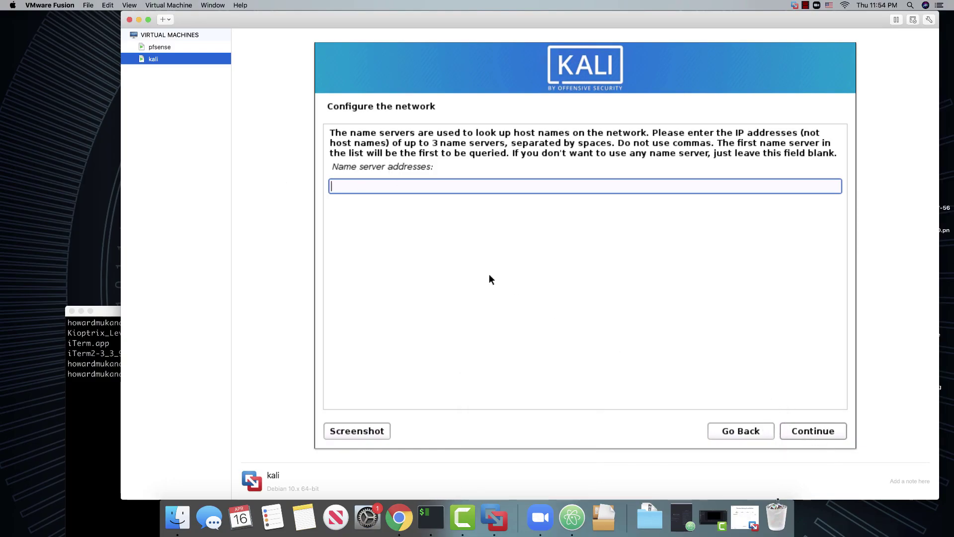
right_click(181, 58)
left_click(207, 132)
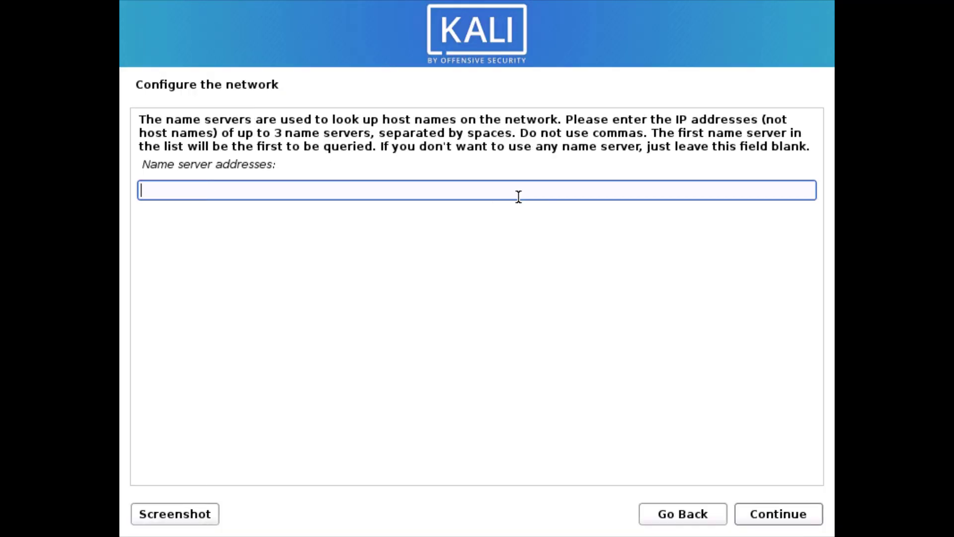
left_click(764, 517)
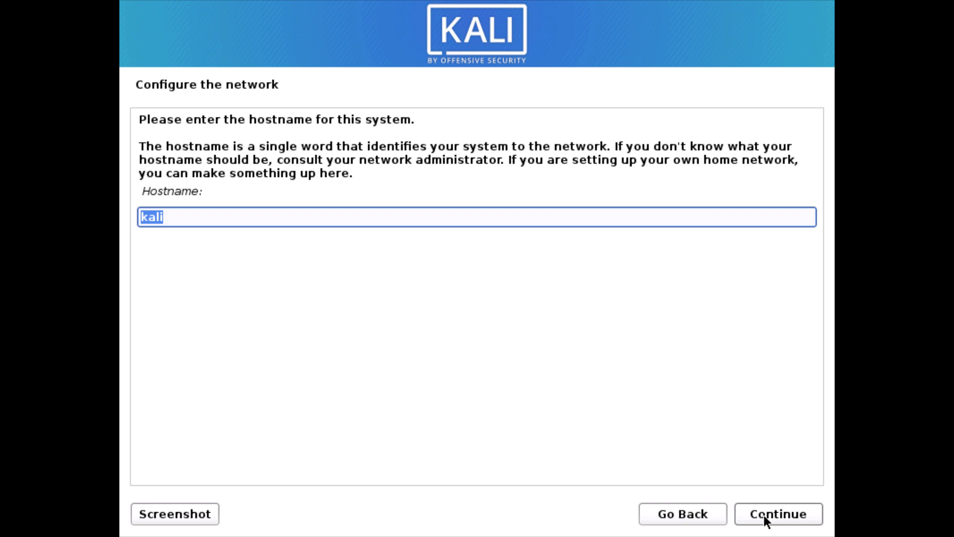
left_click(765, 515)
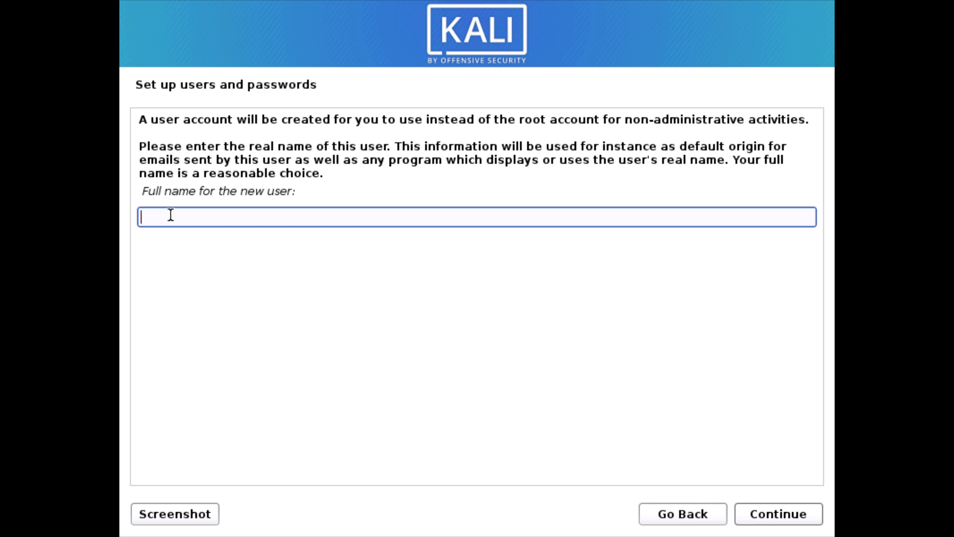
Enter the new user's full name and replace the suggested default username with the chosen one
type("Lahistic")
left_click(762, 512)
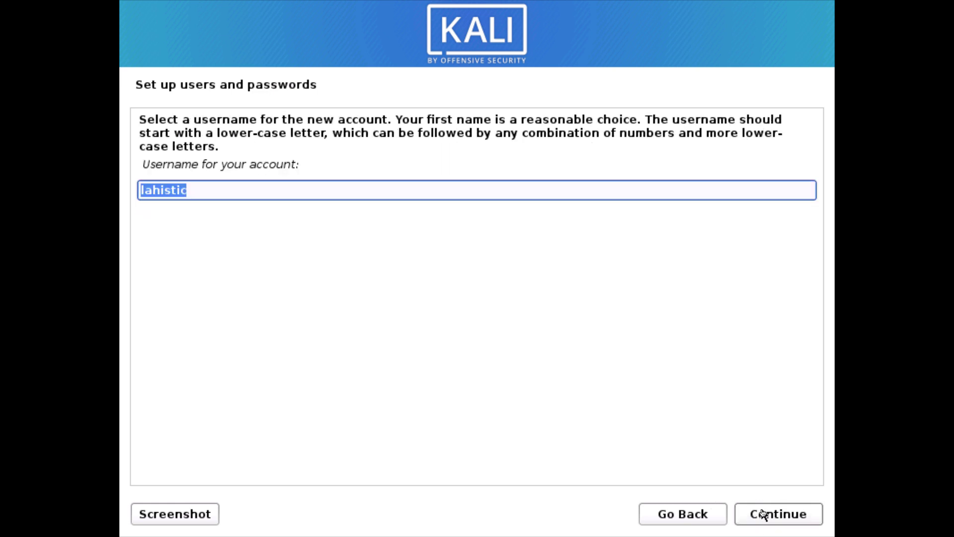
key("BackSpace")
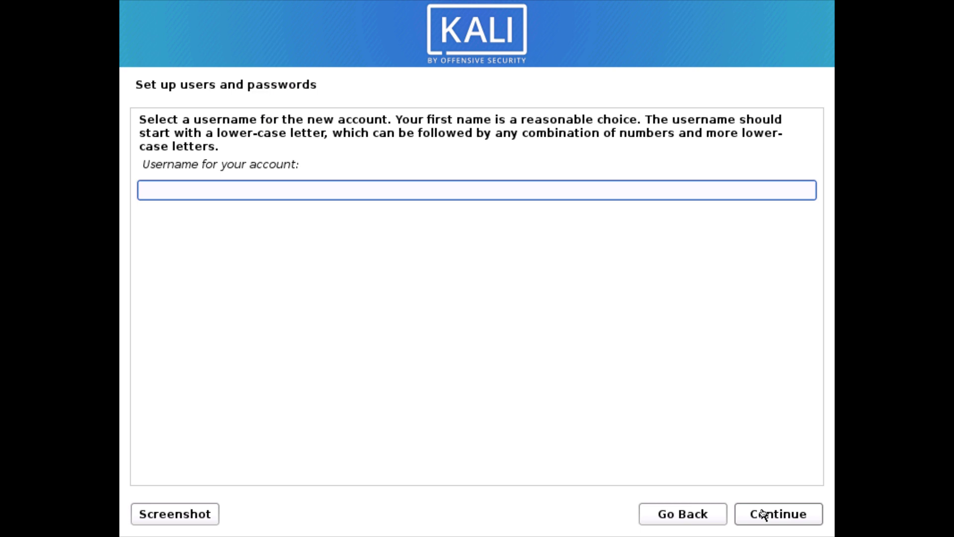
type("lmakonem")
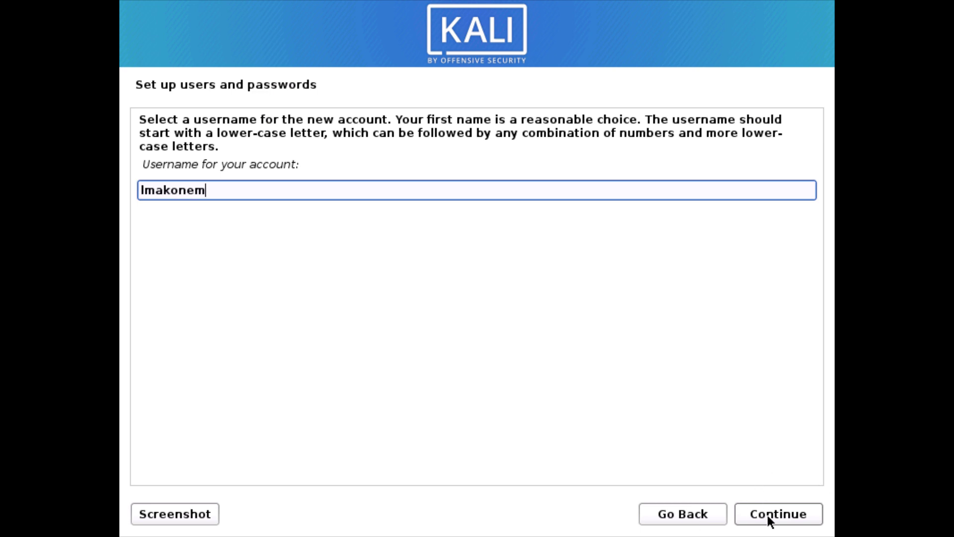
left_click(768, 515)
Set and confirm the new user's account password
type("********")
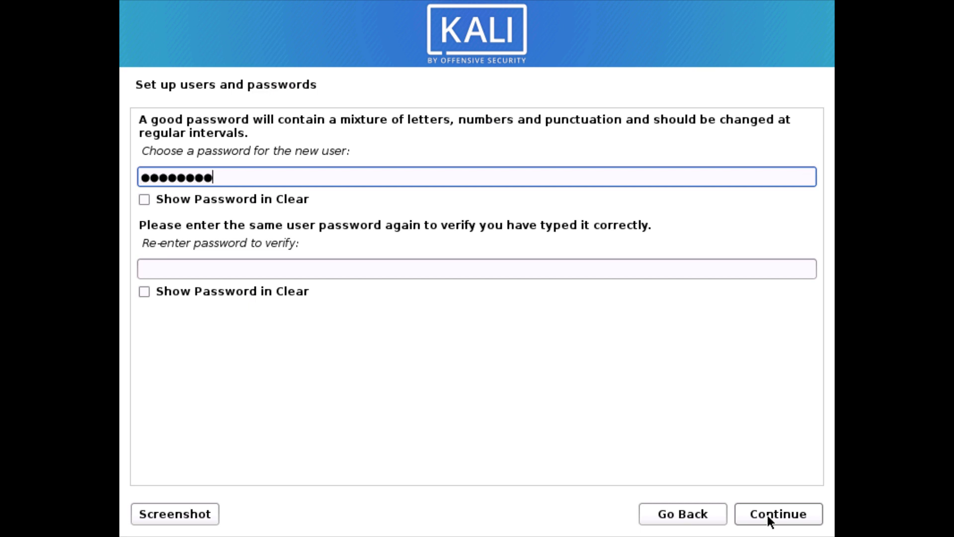
type("****")
key("Tab")
type("************")
left_click(756, 514)
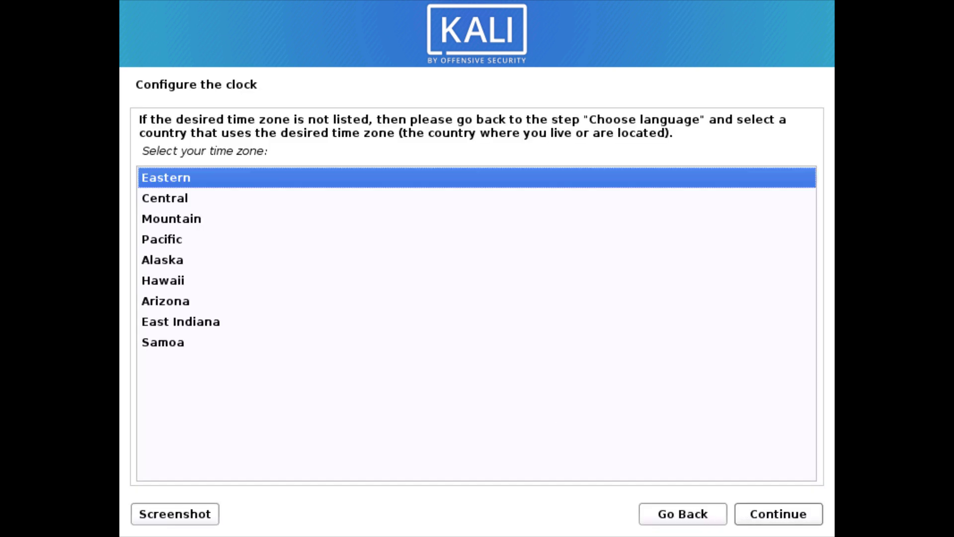
Choose the Central time zone and write the guided layout (19.3 GB ext4 root, 2.1 GB swap) to disk
left_click(158, 199)
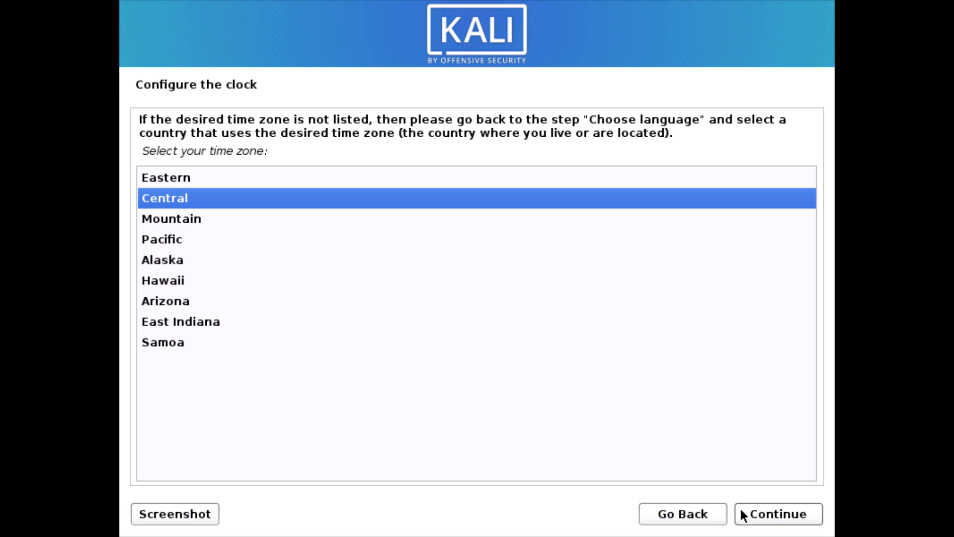
left_click(756, 514)
mouse_move(461, 527)
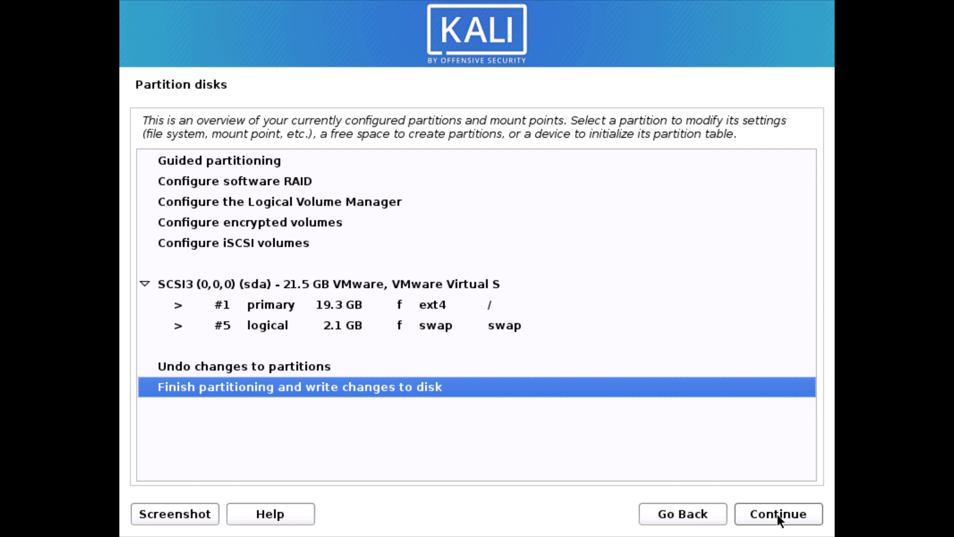
left_click(778, 514)
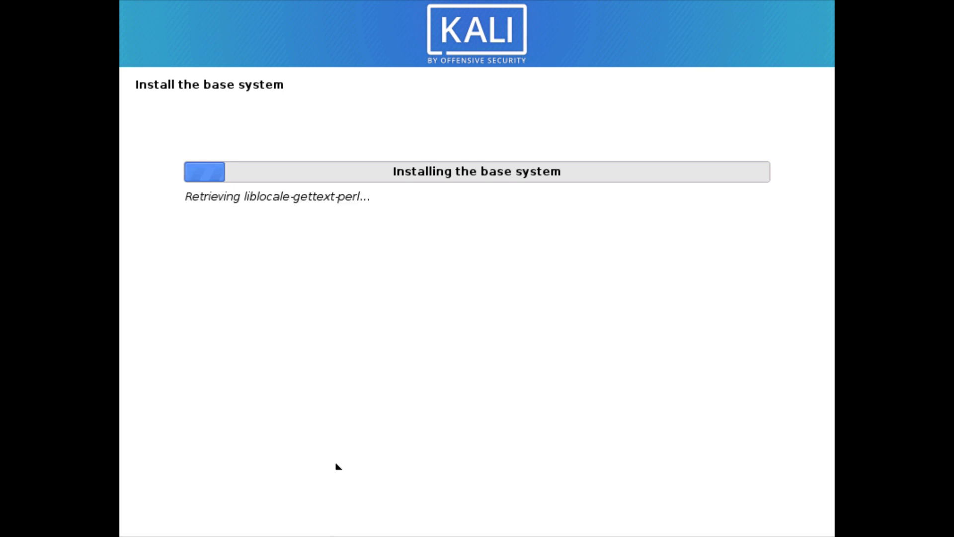
Bring the kali virtual machine's window back to the front
mouse_move(357, 535)
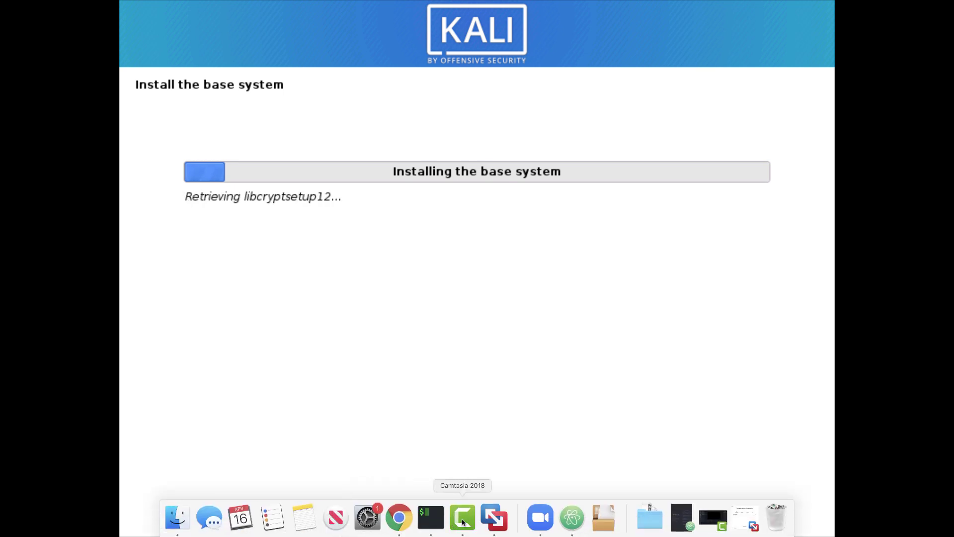
right_click(463, 522)
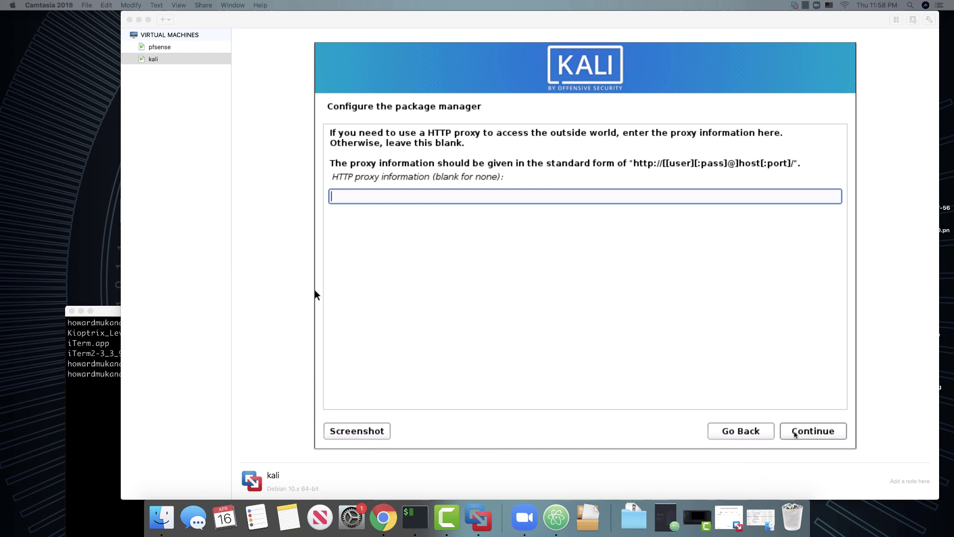
left_click(794, 432)
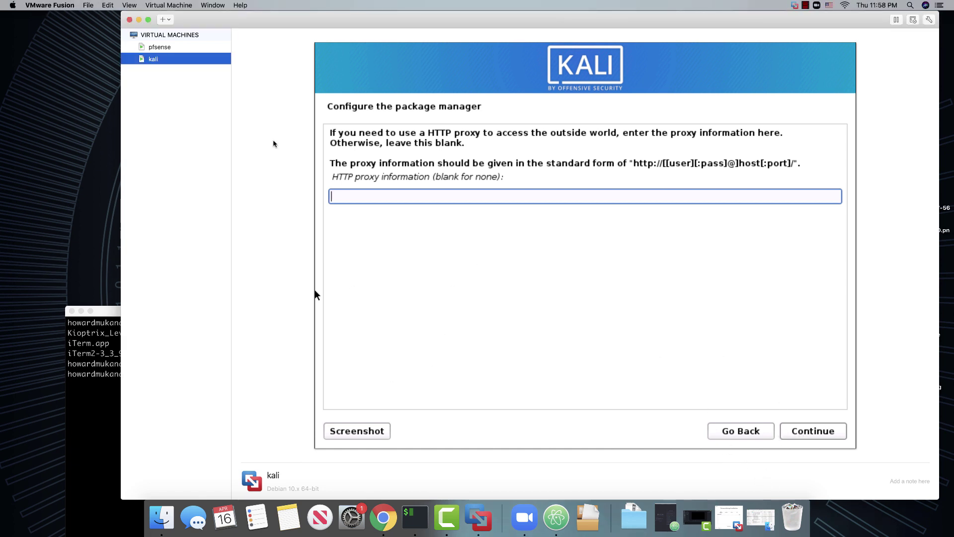
right_click(172, 61)
left_click(204, 136)
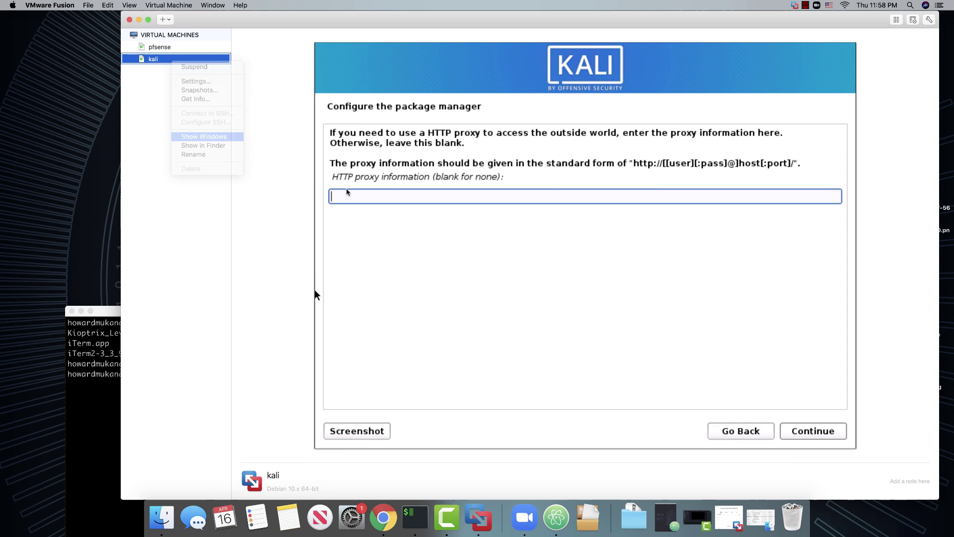
Leave the HTTP proxy blank, accept deb.debian.org after the mirror error, and continue without a mirror
left_click(757, 515)
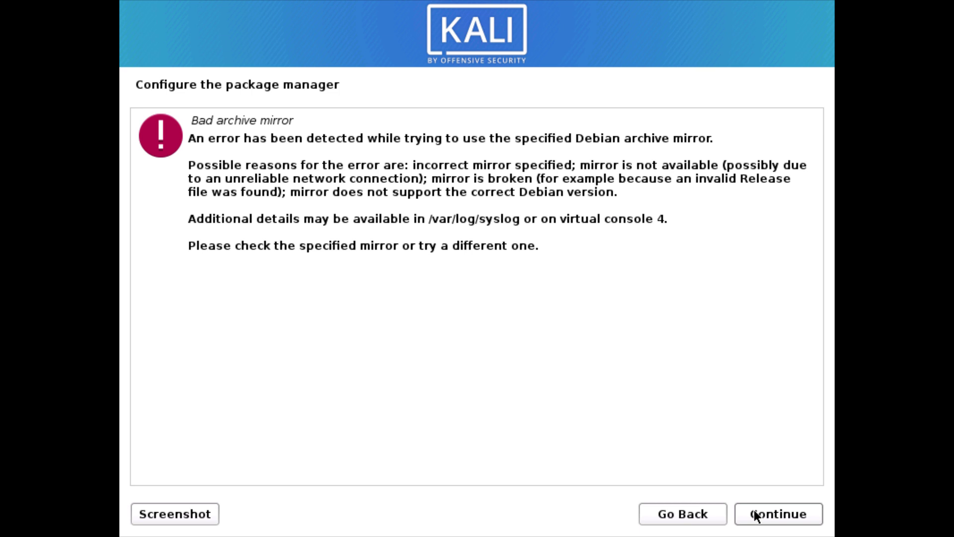
left_click(779, 516)
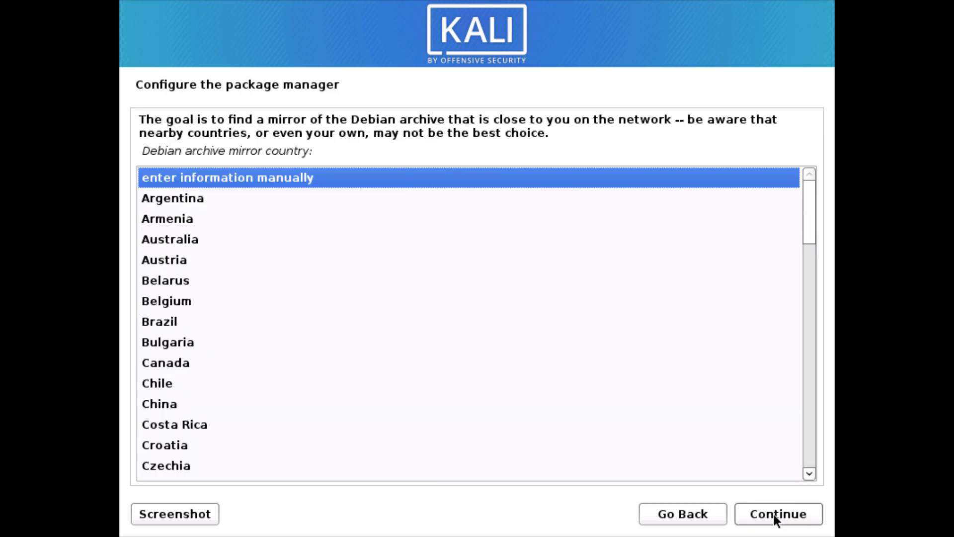
left_click(779, 514)
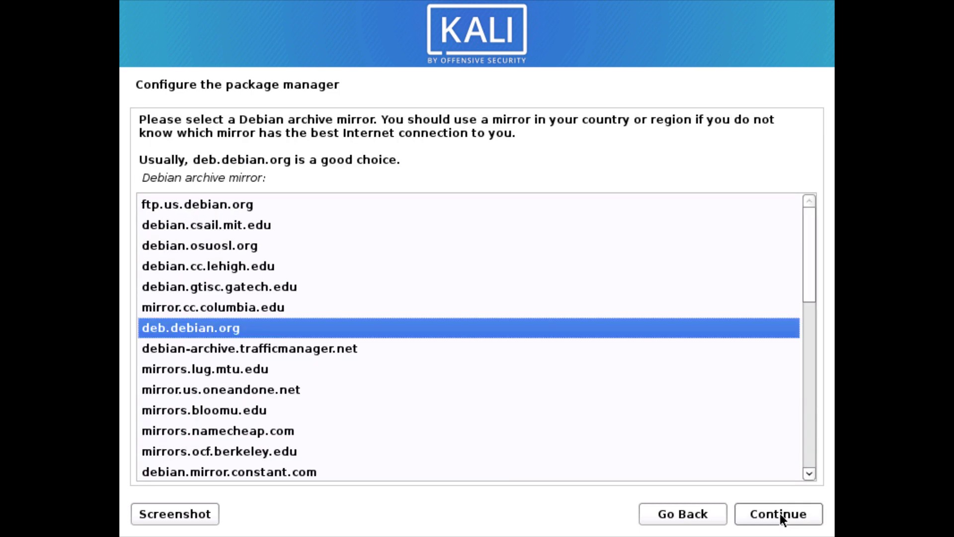
left_click(780, 514)
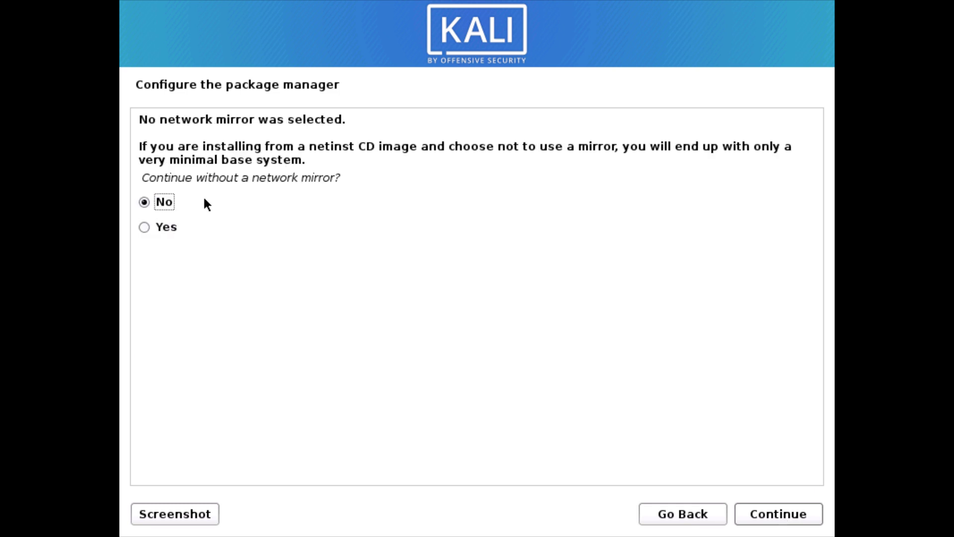
left_click(144, 227)
left_click(775, 511)
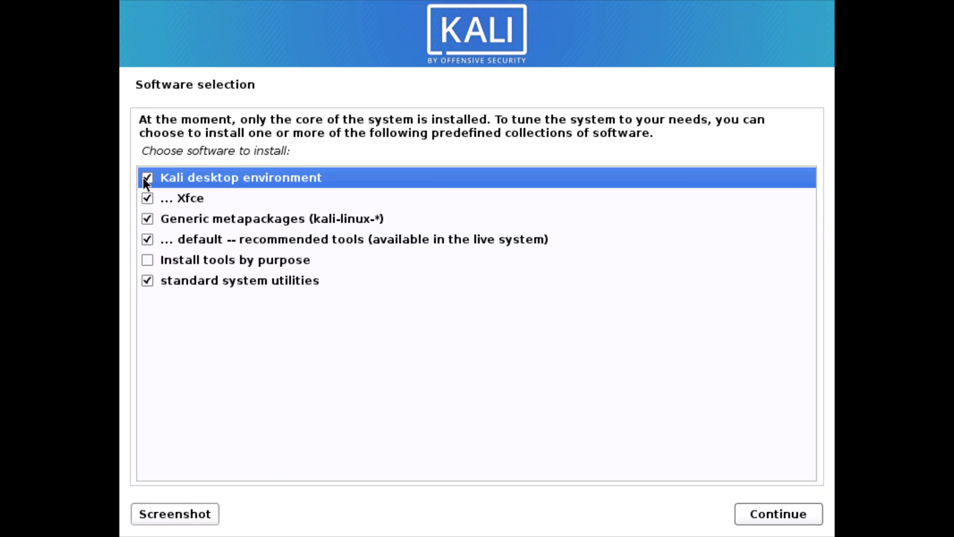
Add the Install tools by purpose collection to the software selection and install it
left_click(147, 261)
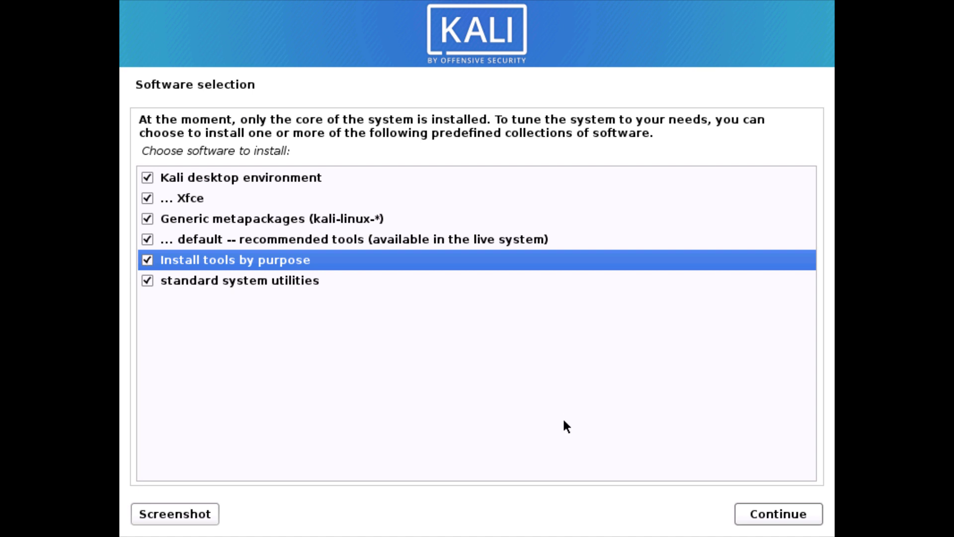
left_click(782, 522)
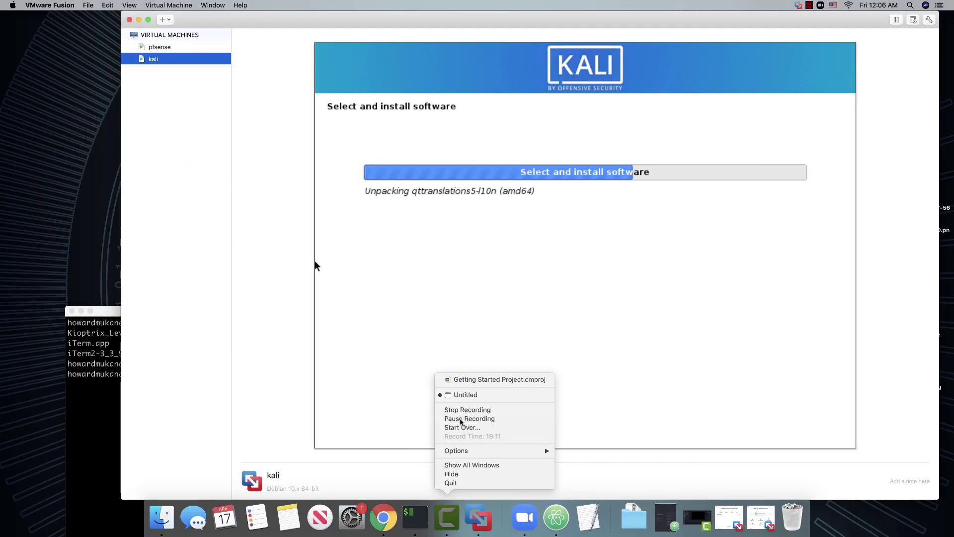
left_click(461, 420)
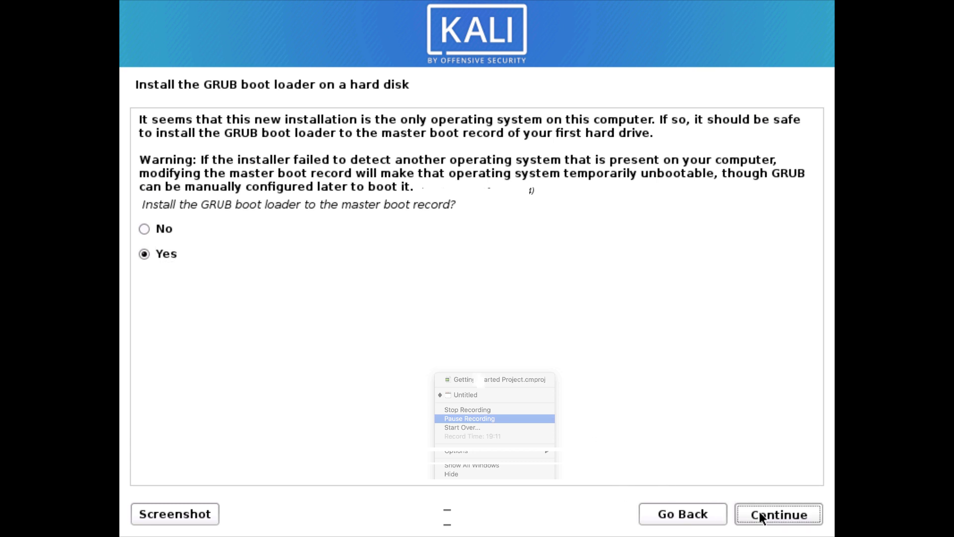
Install the GRUB boot loader to the master boot record on /dev/sda
left_click(763, 516)
key("Down")
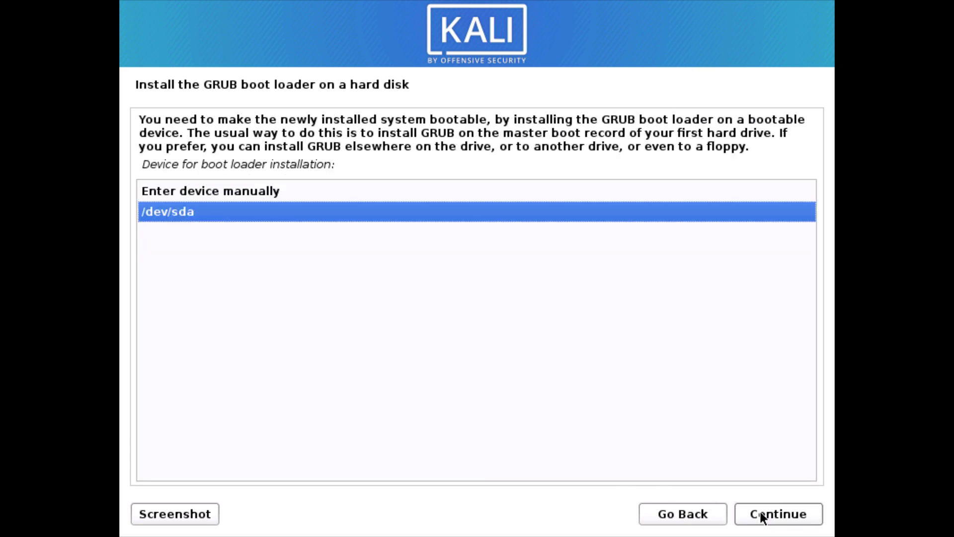
left_click(783, 516)
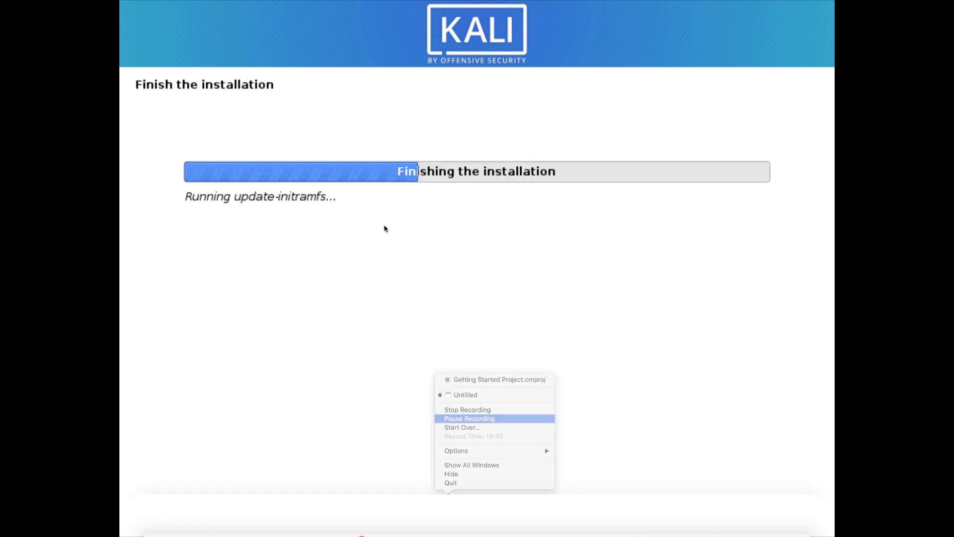
left_click(464, 424)
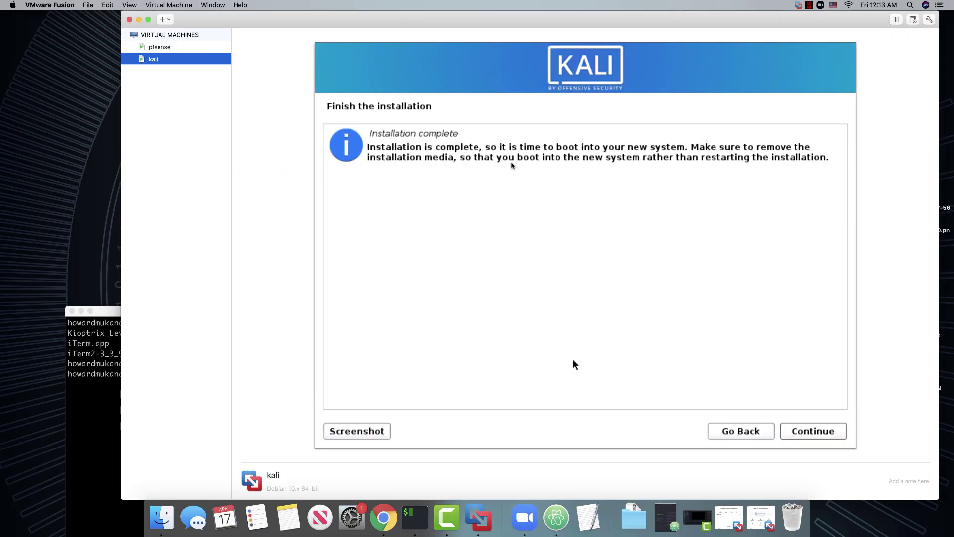
Bring back the kali VM's window and finish the installation so it reboots
right_click(187, 60)
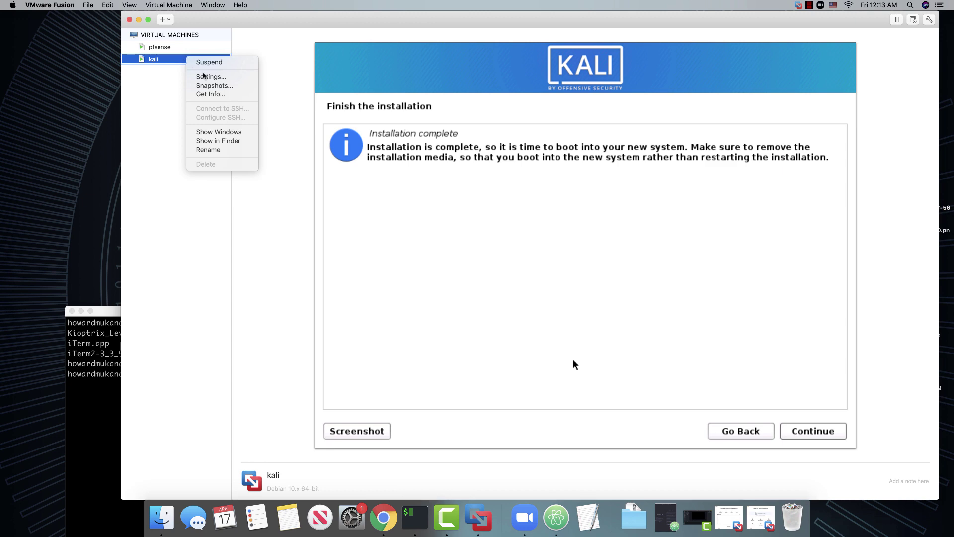
left_click(219, 132)
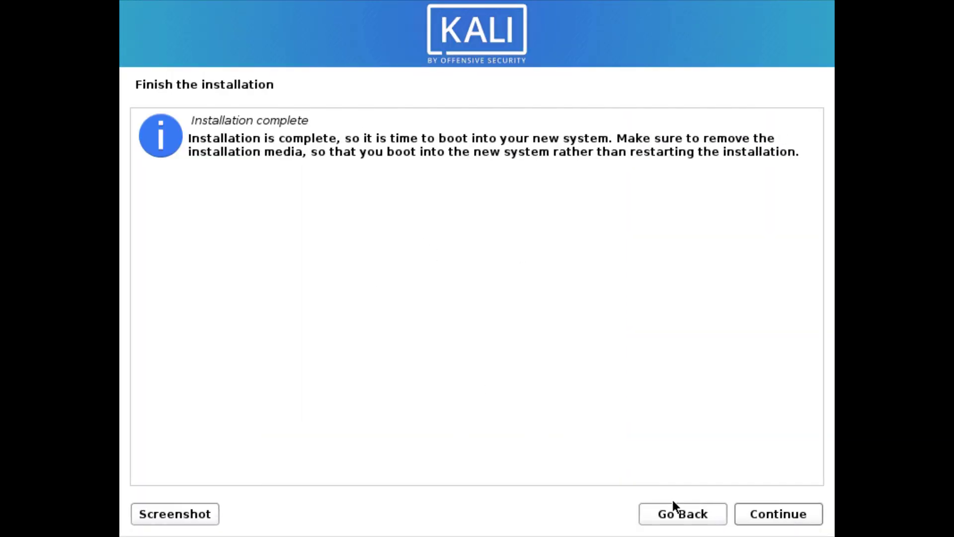
left_click(760, 507)
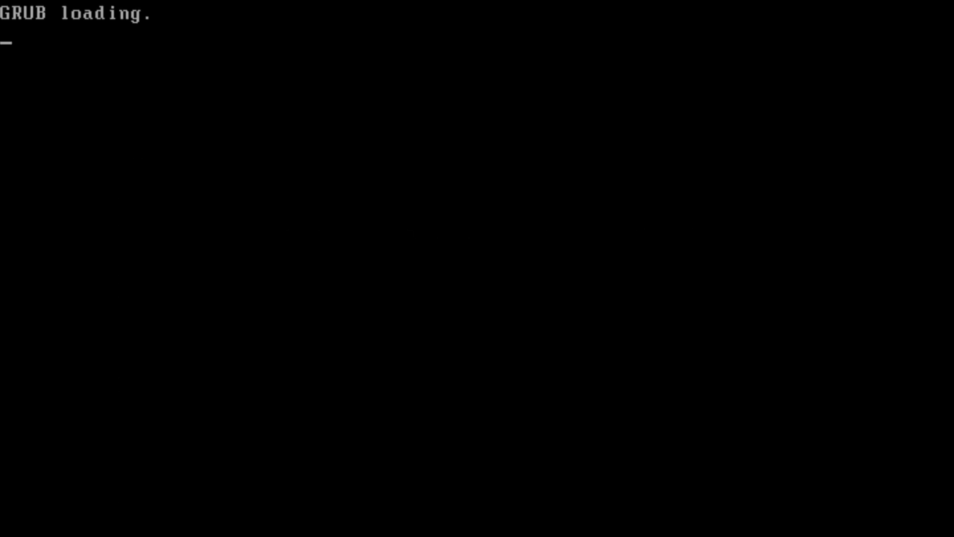
At Kali's login screen, enter the new user's username and move on to the password
key("ctrl+super+f")
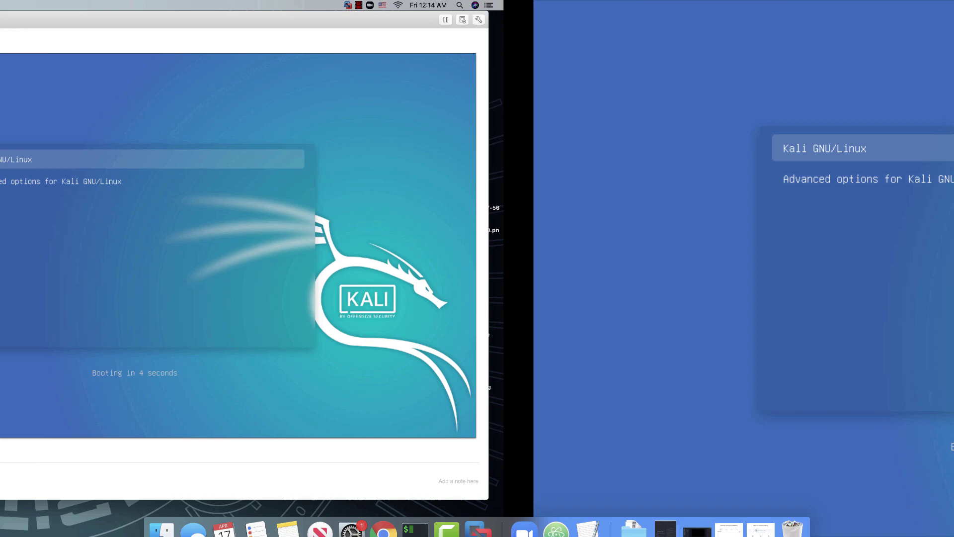
key("ctrl+super+f")
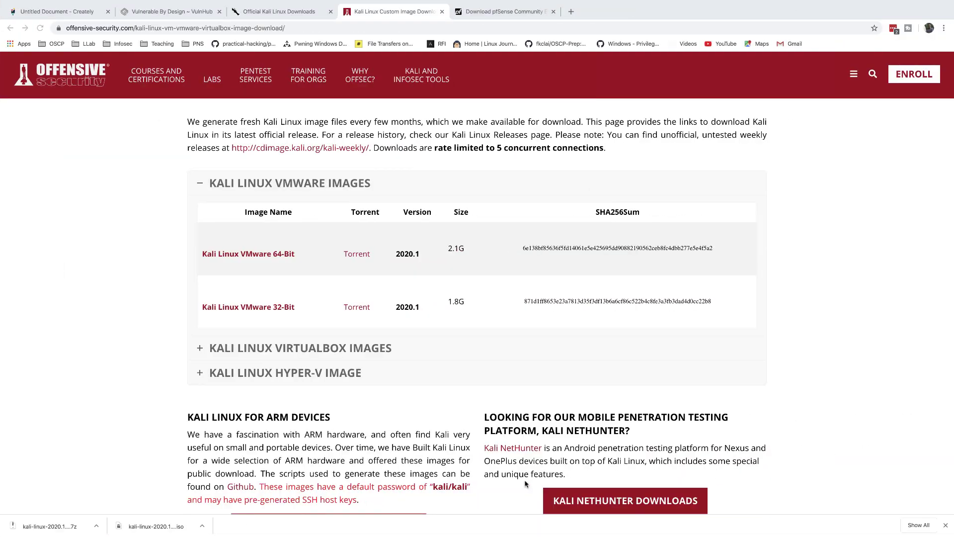
left_click(84, 10)
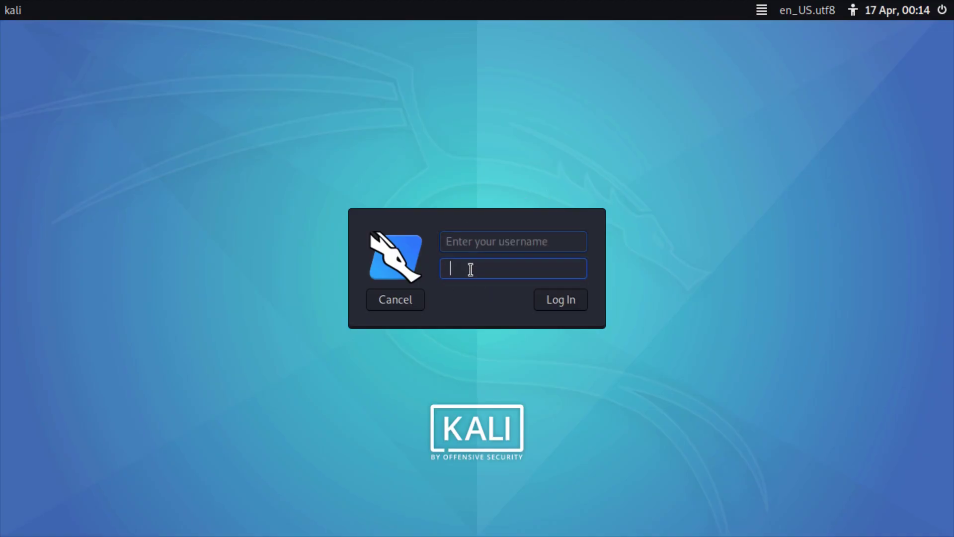
left_click(461, 243)
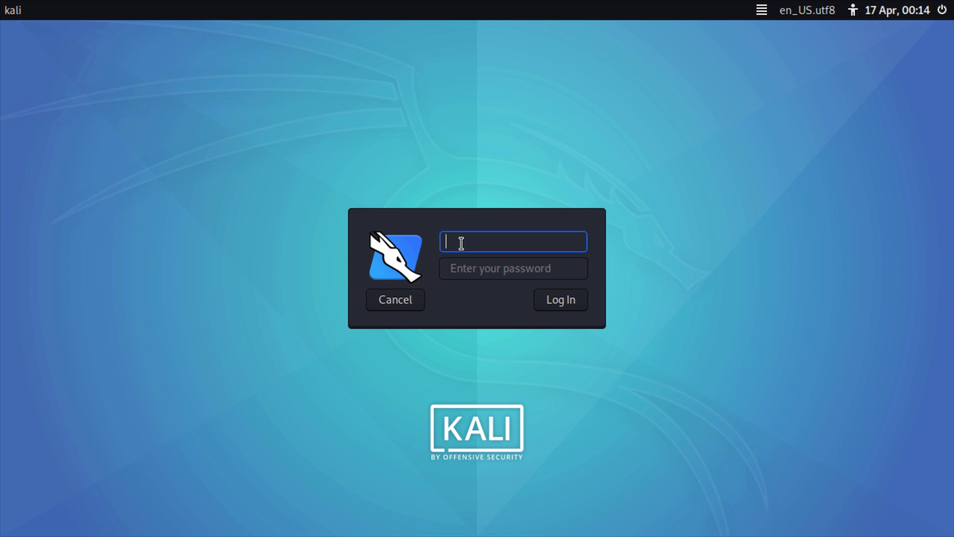
type("lmakonem")
left_click(466, 271)
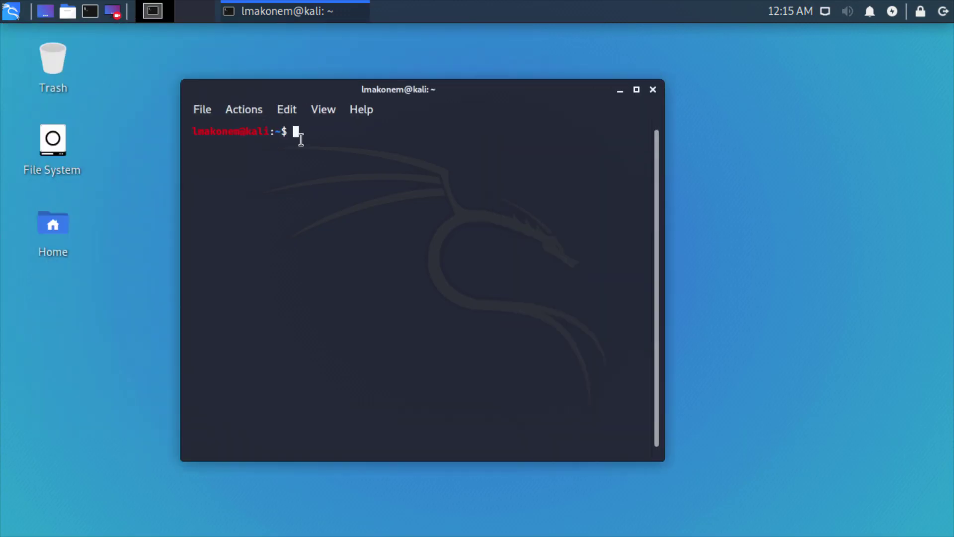
Run 'ip a' and highlight Kali's leased address 192.168.1.100 on eth0
type("ip a")
key("Return")
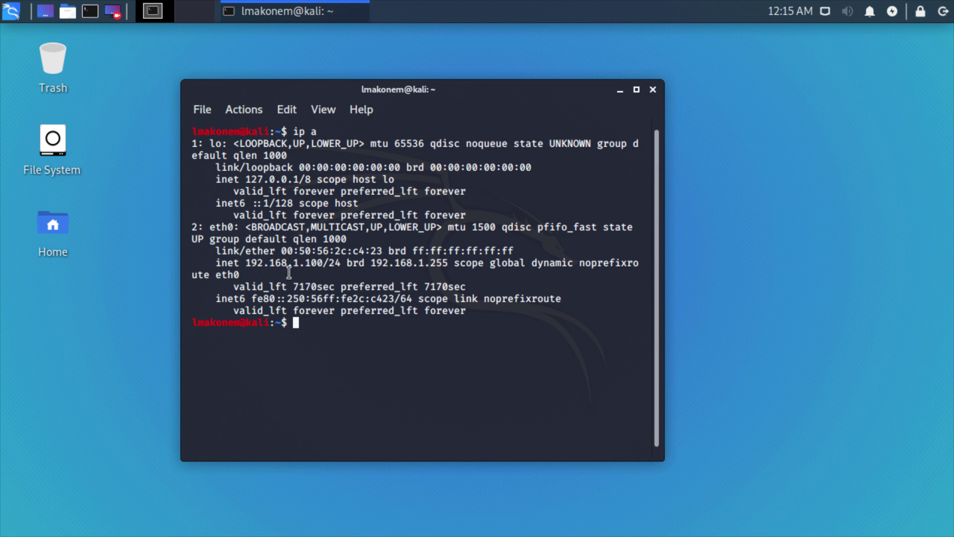
left_click_drag(323, 262, 244, 262)
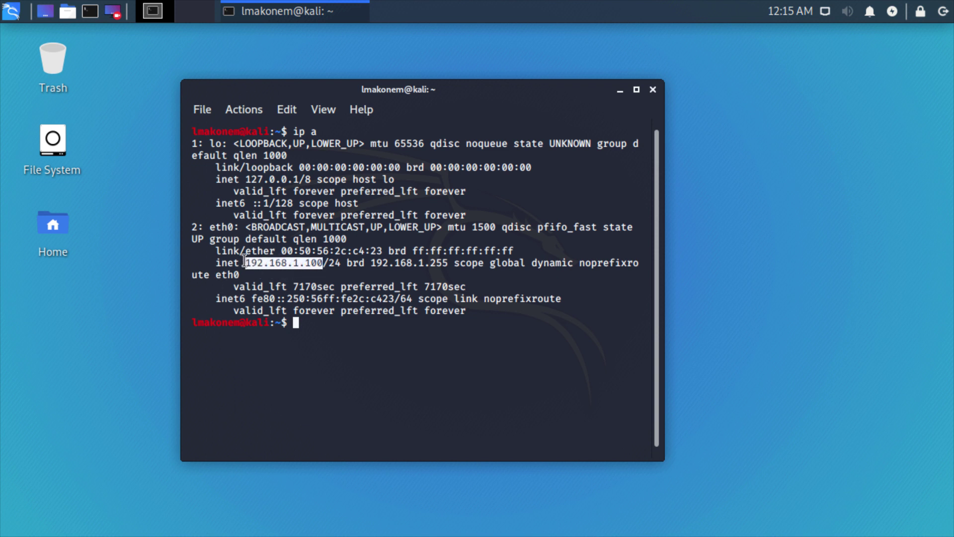
left_click(303, 324)
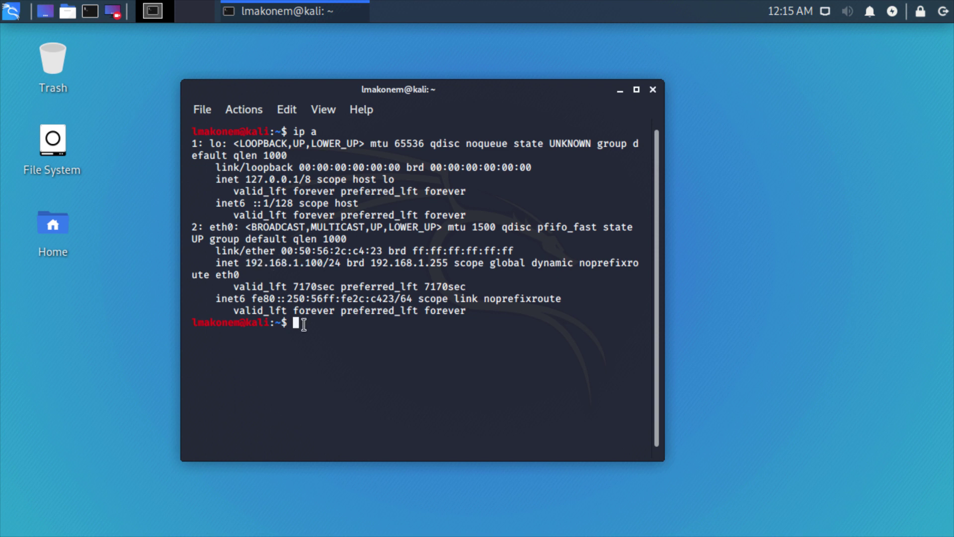
Ping pfSense at 192.168.1.1 and then 8.8.8.8, stopping each with Ctrl+C
type("ping 192.168.1.1")
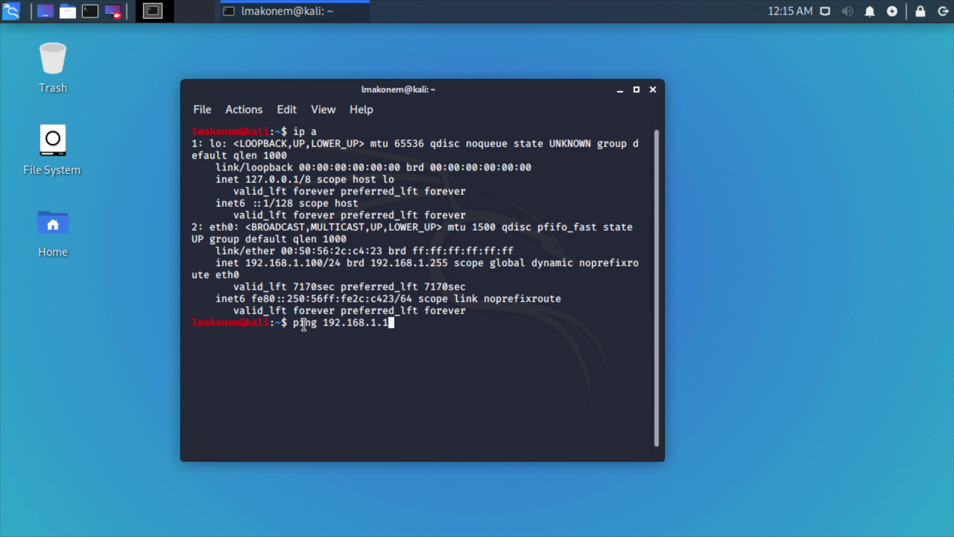
key("Return")
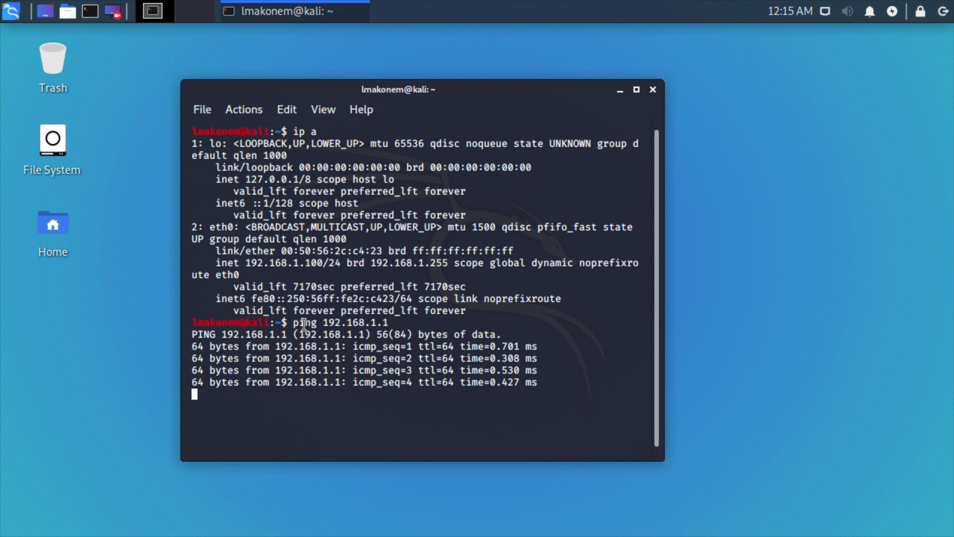
key("ctrl+c")
type("pi")
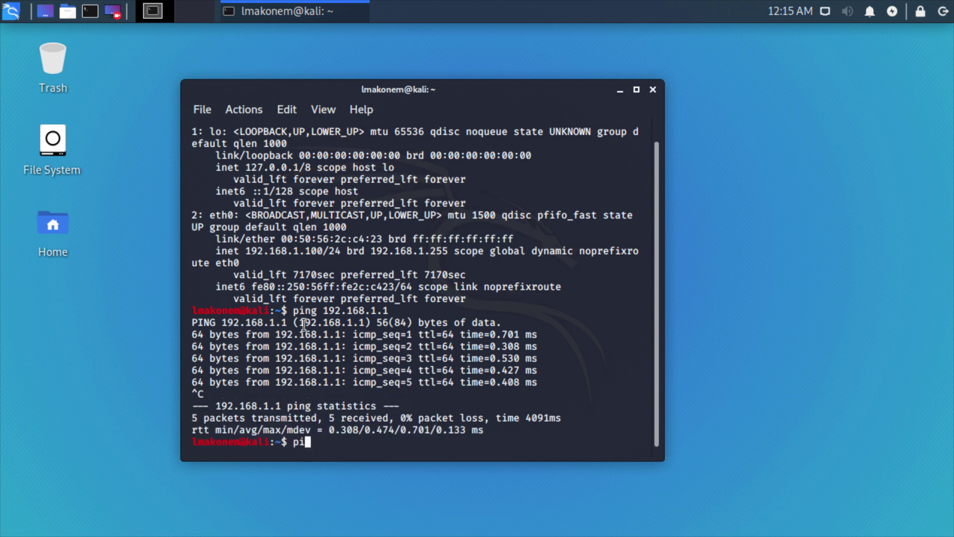
type("ng 8.8.8.8")
key("Return")
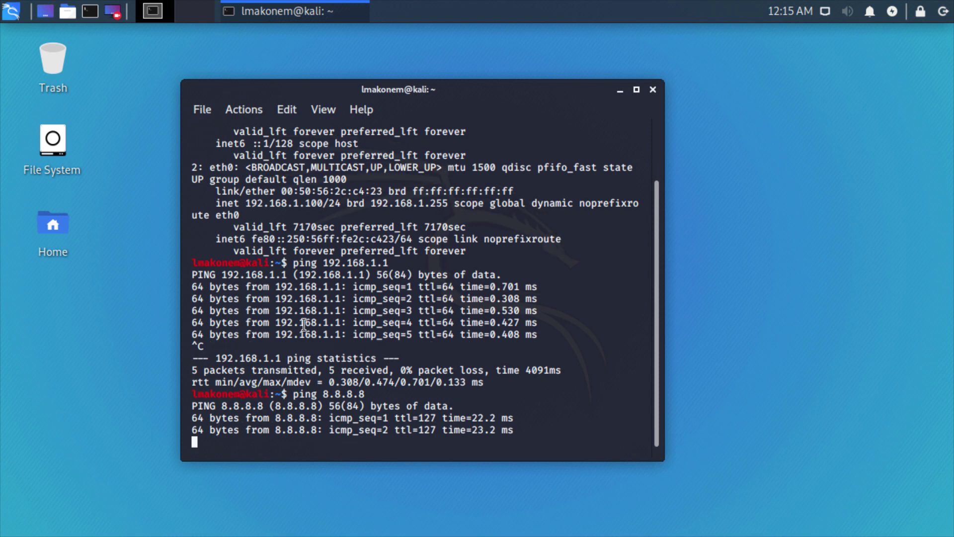
key("ctrl+c")
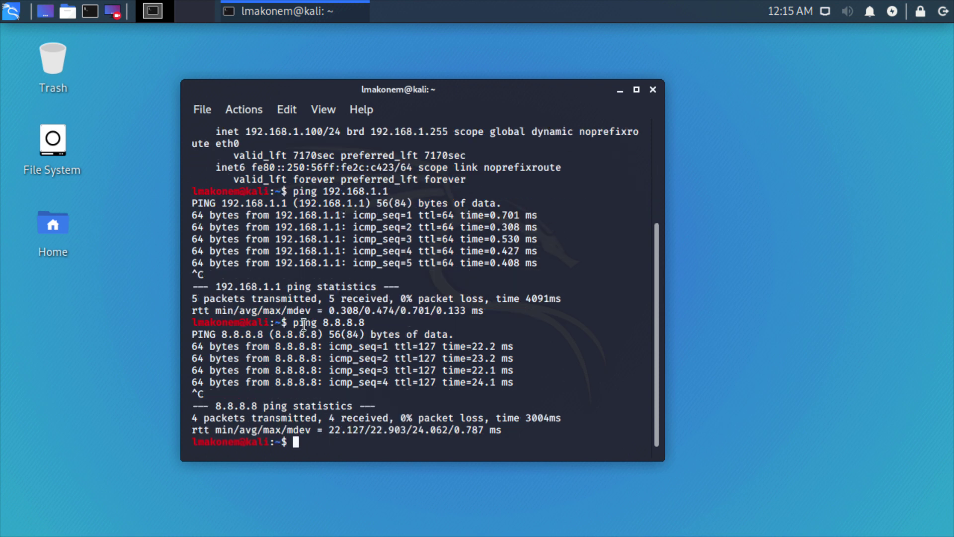
key("ctrl+c")
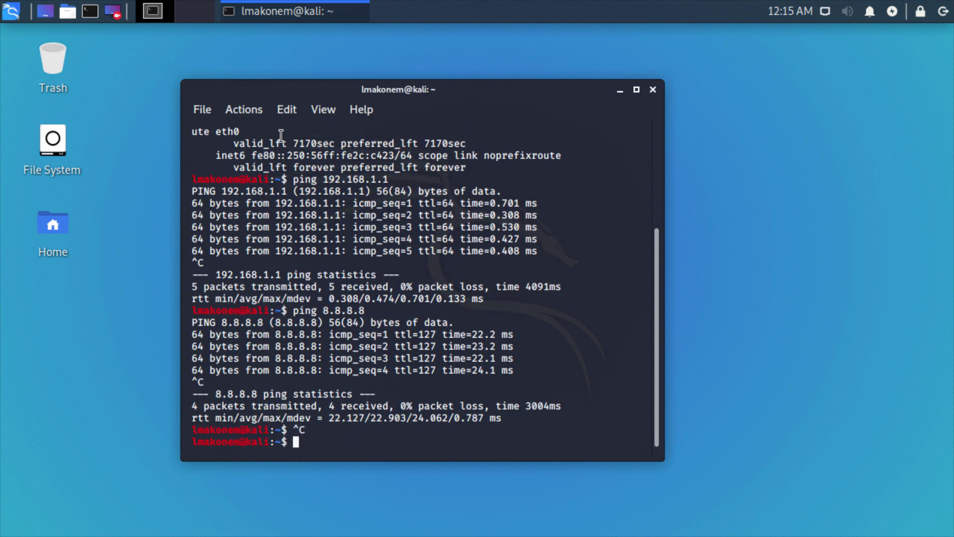
Disconnect the pfsense VM's network adapter in its settings, then show the kali VM window again
key("ctrl+Left")
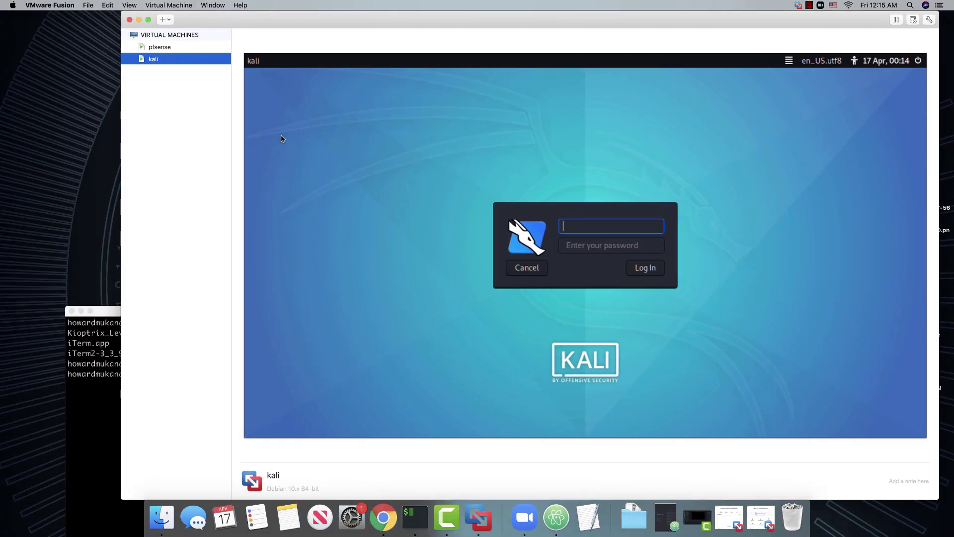
left_click(163, 48)
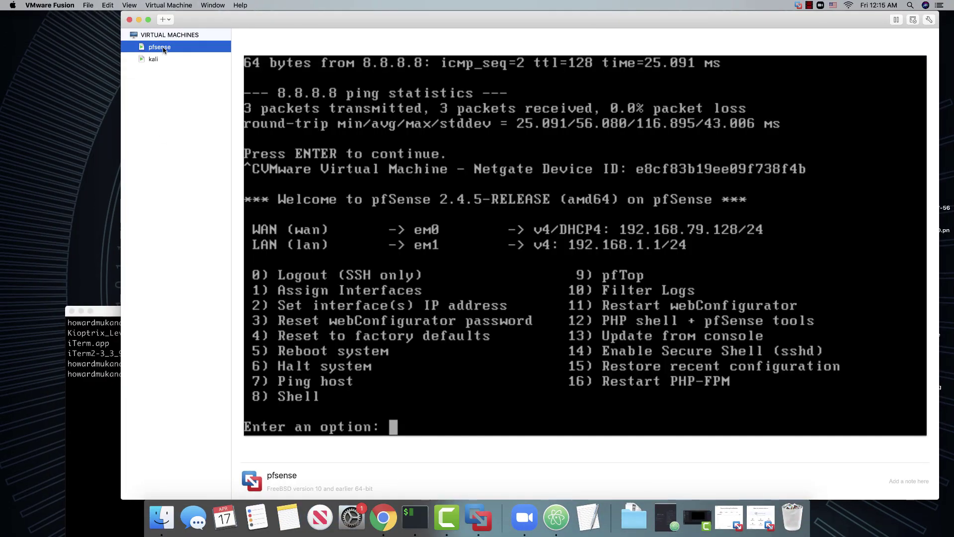
right_click(165, 47)
left_click(188, 66)
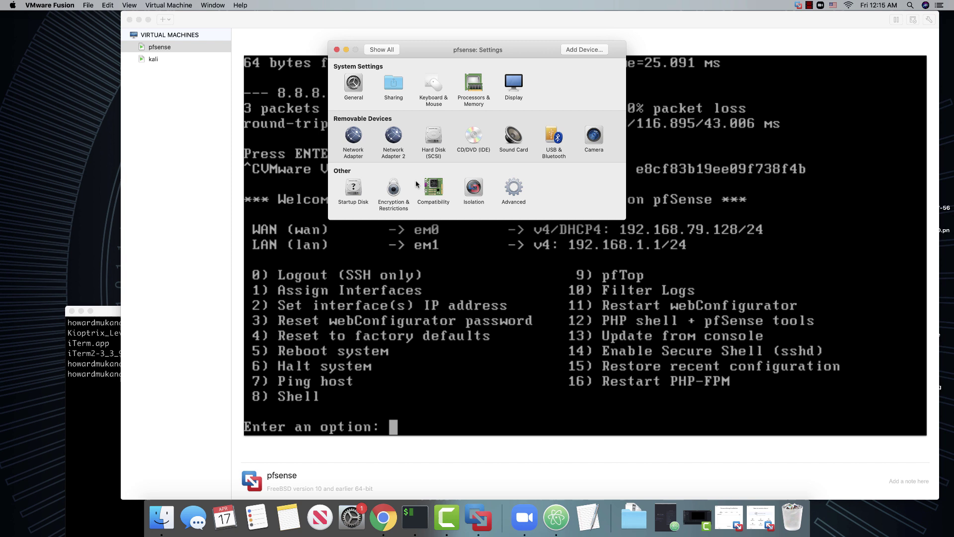
left_click(353, 137)
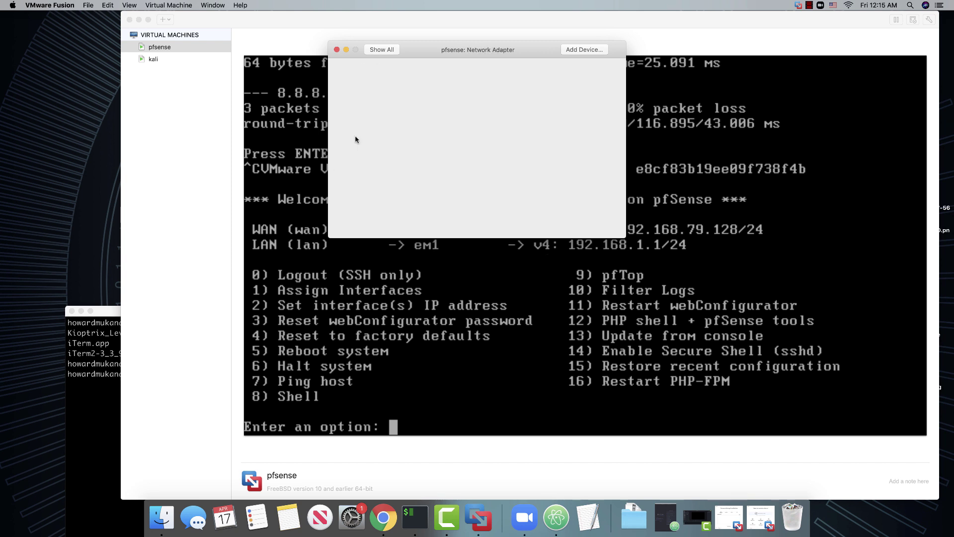
left_click(336, 49)
right_click(153, 61)
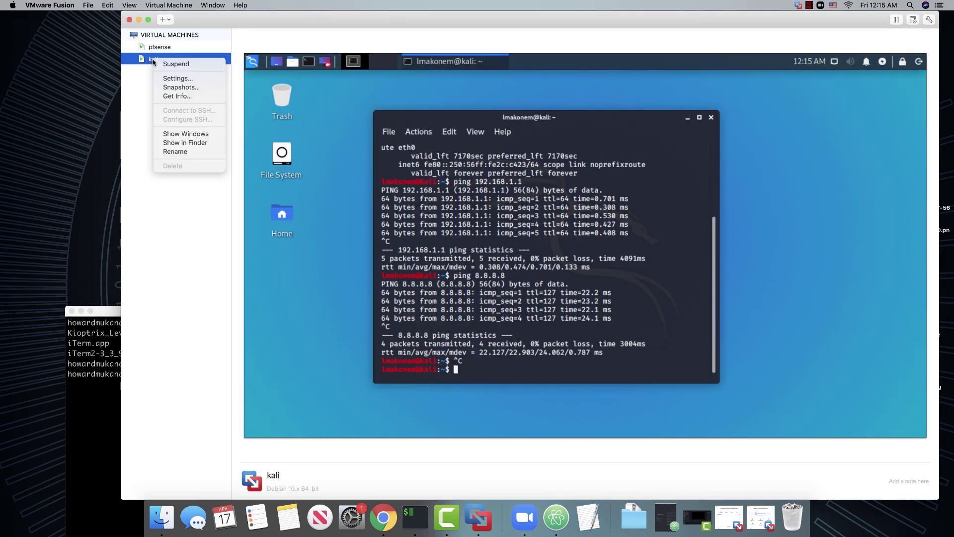
left_click(185, 134)
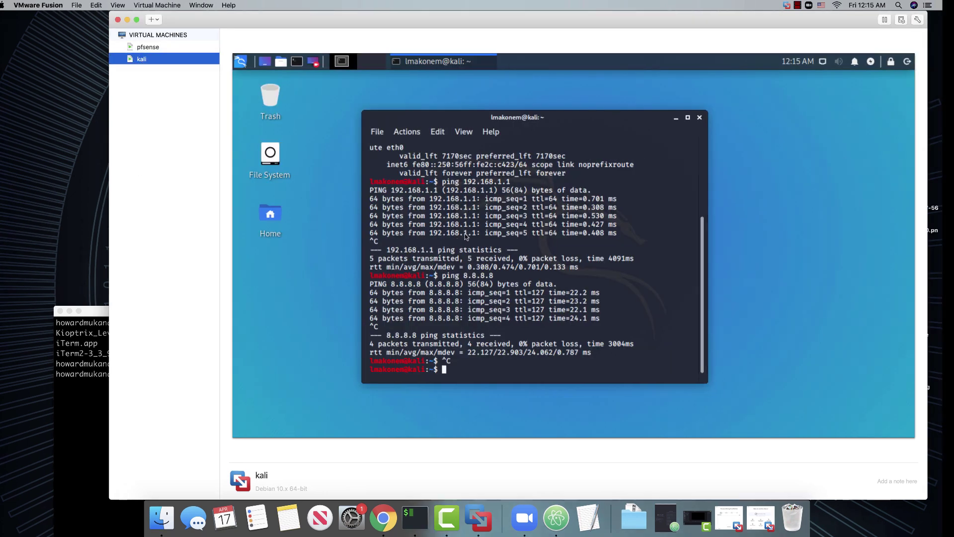
Rerun 'ping 8.8.8.8' (now failing) and 'ping 192.168.1.1', stopping each with Ctrl+C
key("Up")
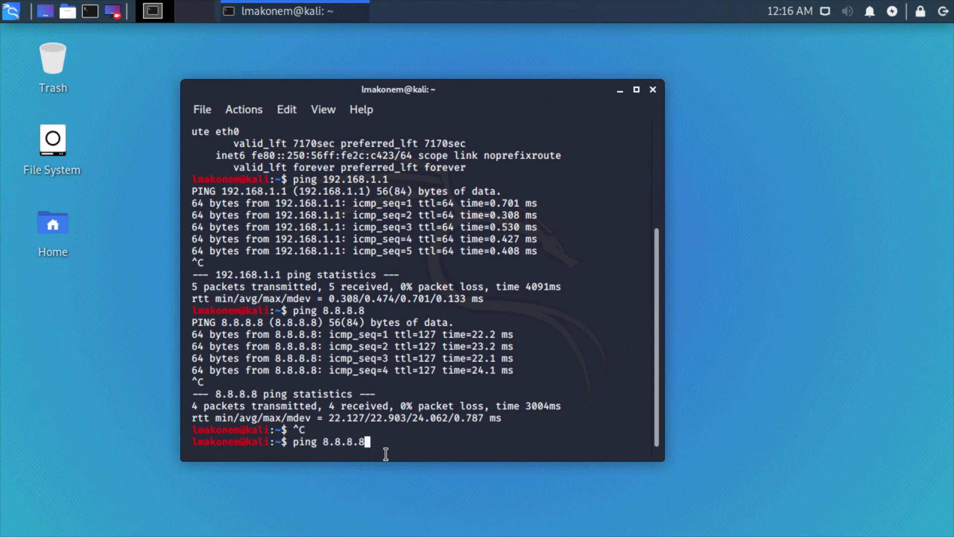
key("Return")
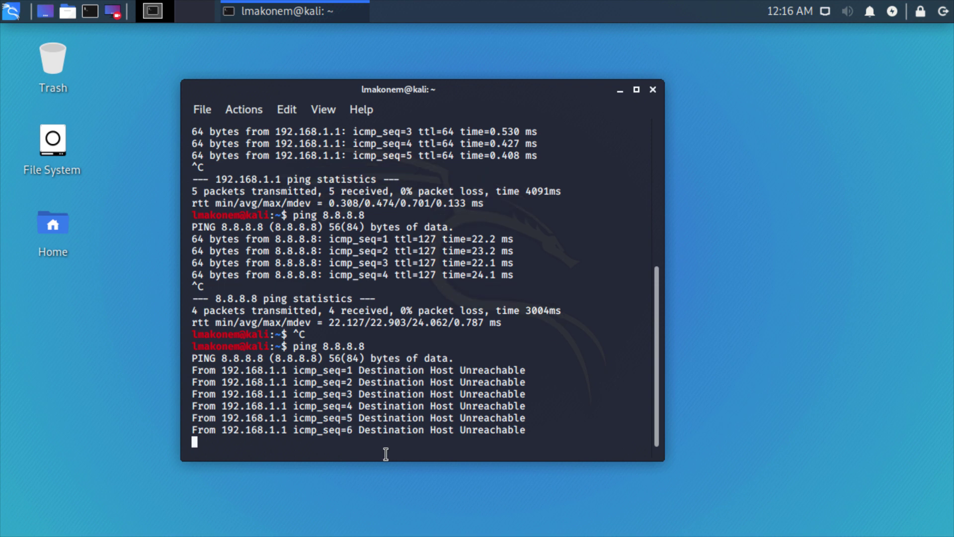
key("ctrl+c")
key("ctrl+c")
key("Up")
key("Up")
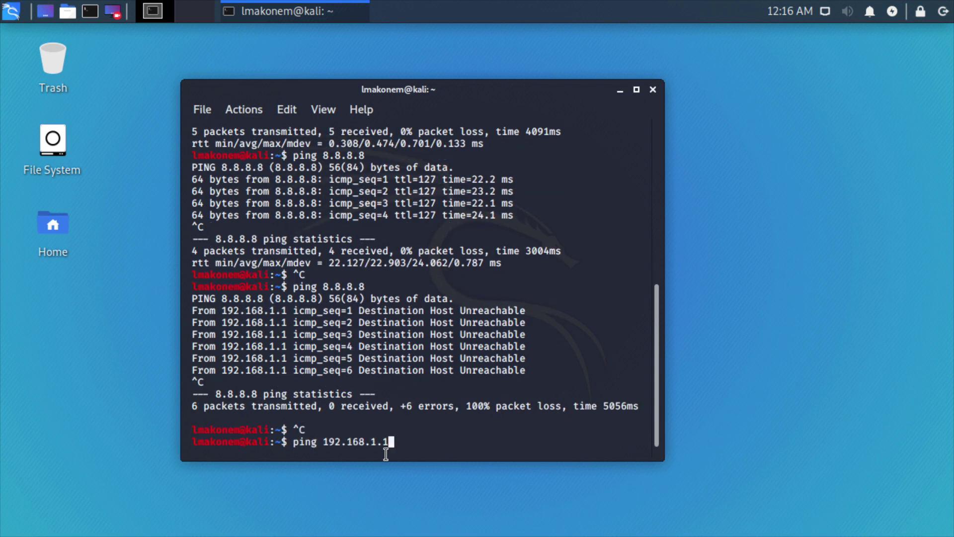
key("Return")
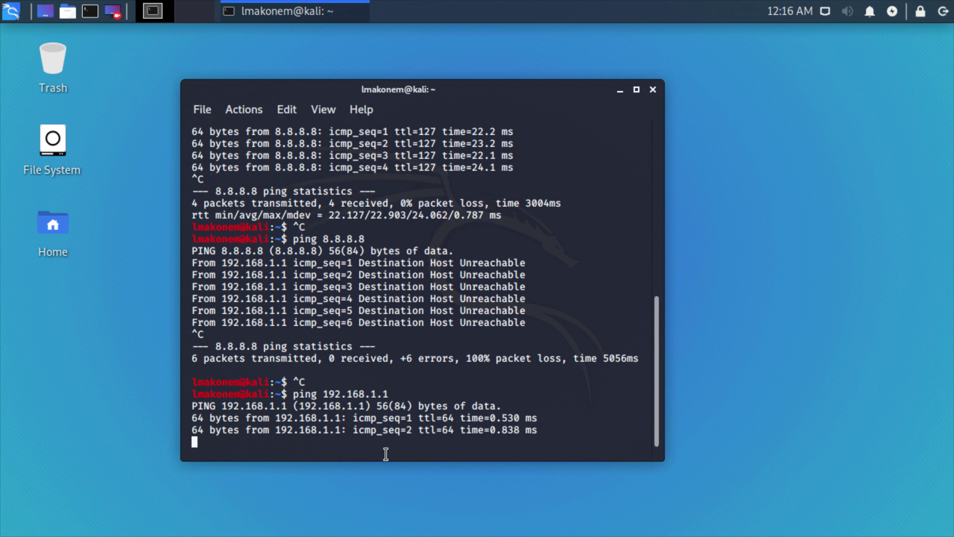
key("ctrl+c")
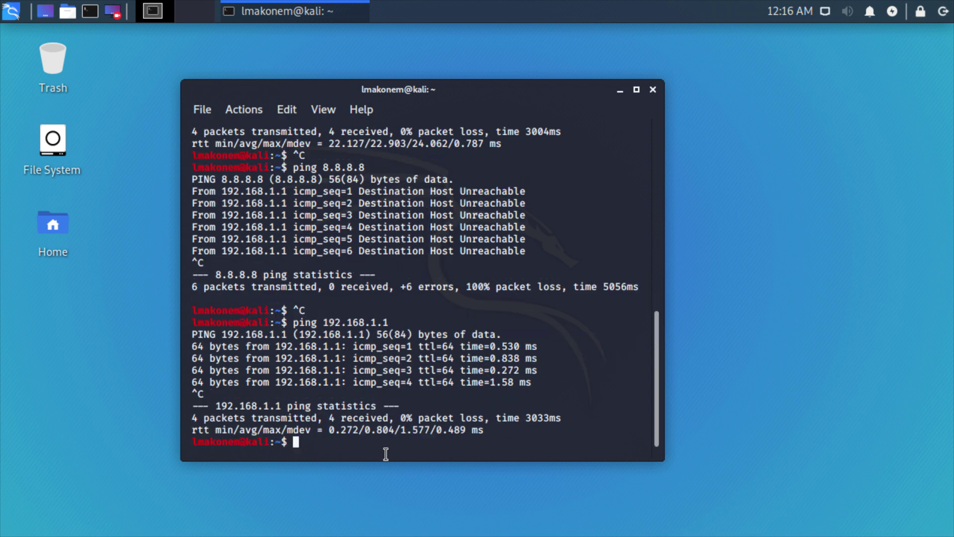
key("ctrl+c")
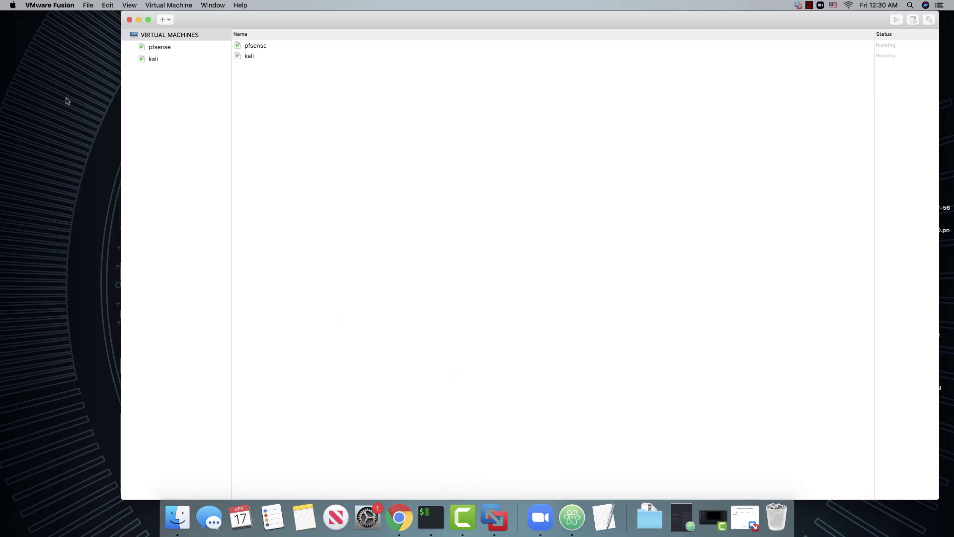
Move from VMware Fusion over to the Creately lab network diagram in Chrome
left_click(159, 48)
left_click(155, 60)
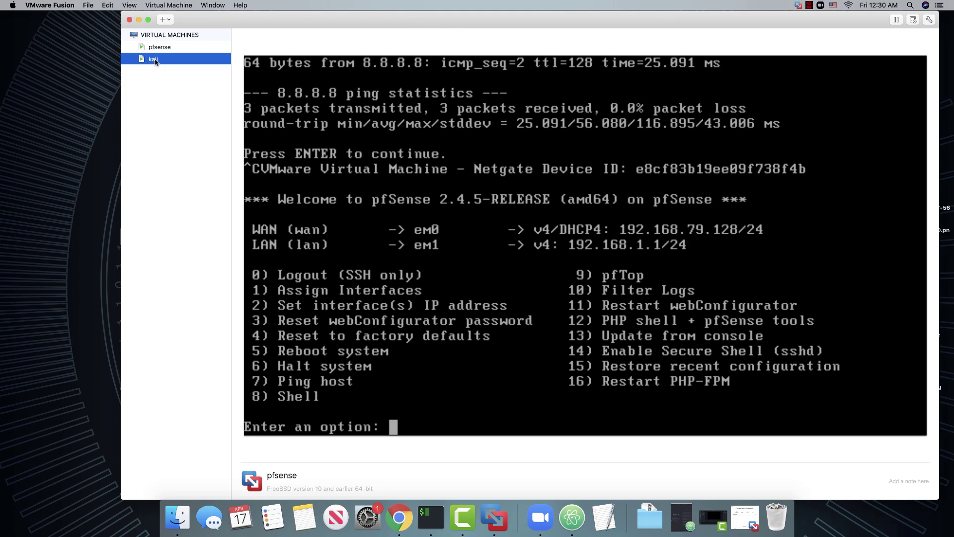
key("ctrl+Right")
key("ctrl+Right")
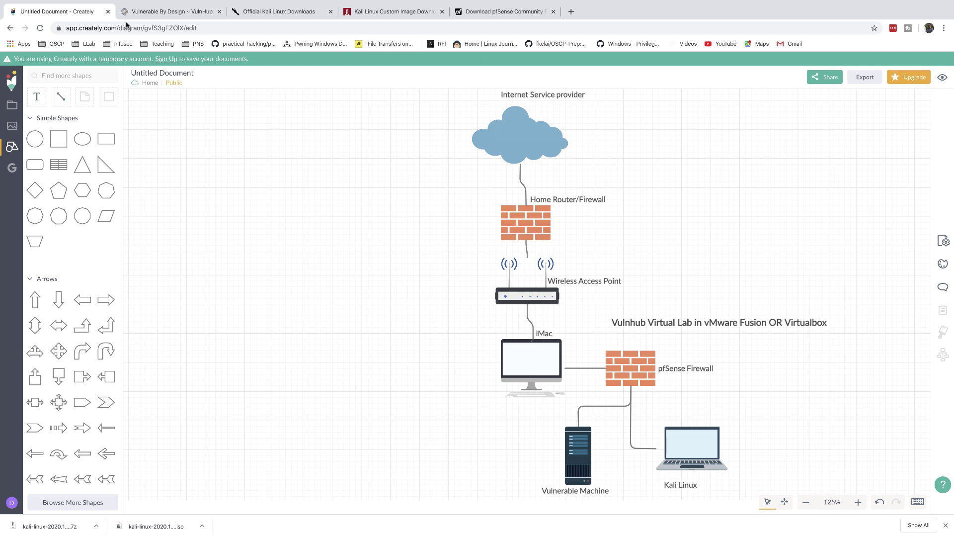
Search VulnHub for 'kio'
left_click(155, 13)
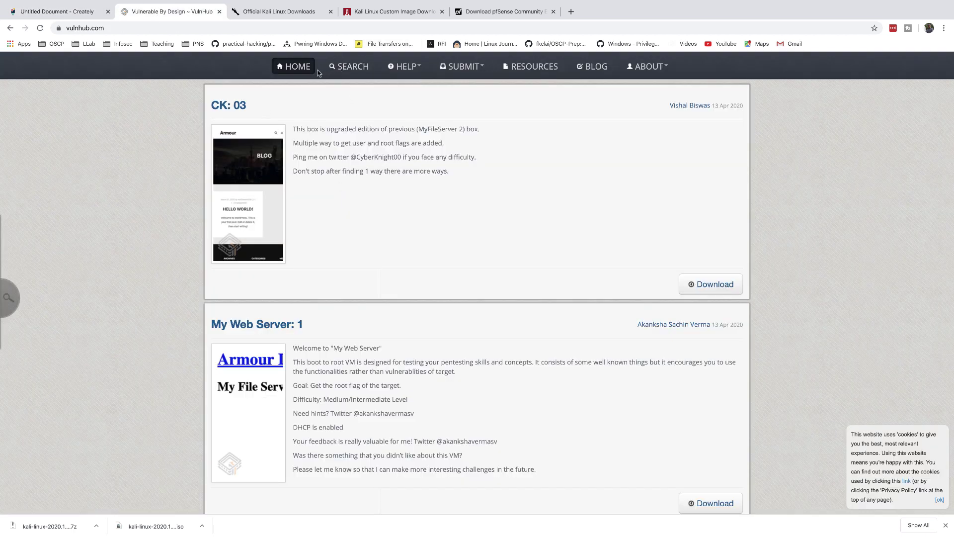
left_click(9, 297)
left_click(40, 257)
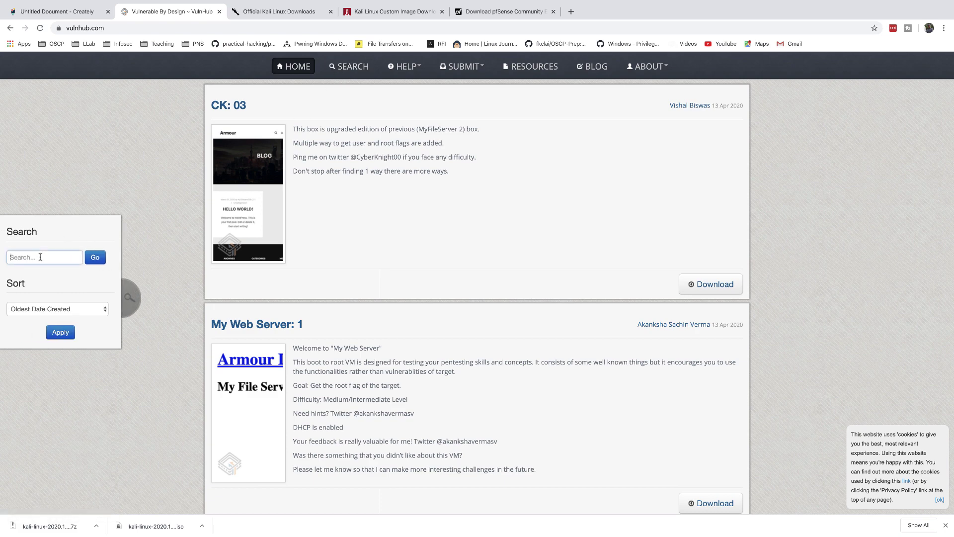
type("kio")
key("Return")
Open the Kioptrix: Level 1 (#1) entry from the search results
scroll(368, 341, "down", 7)
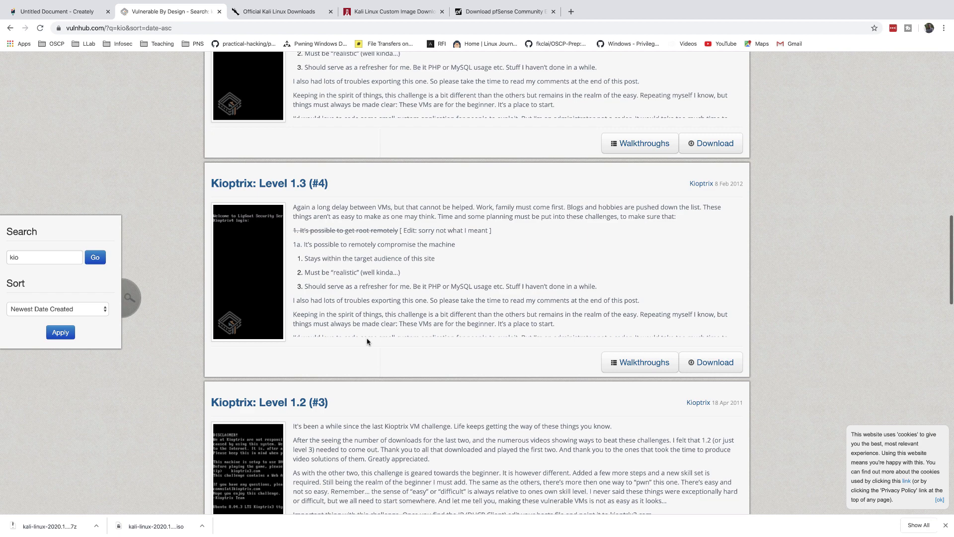
scroll(368, 341, "down", 8)
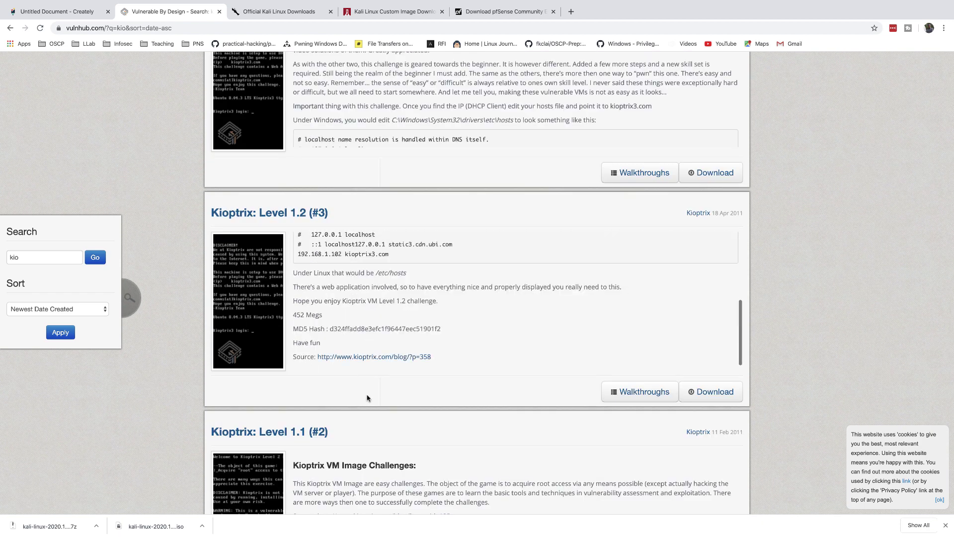
scroll(368, 398, "down", 5)
scroll(363, 407, "down", 2)
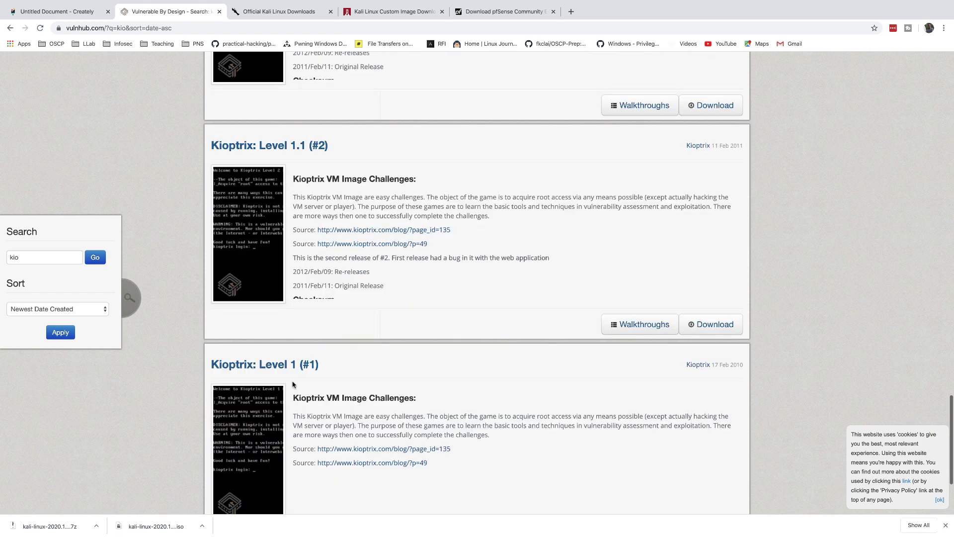
left_click(256, 366)
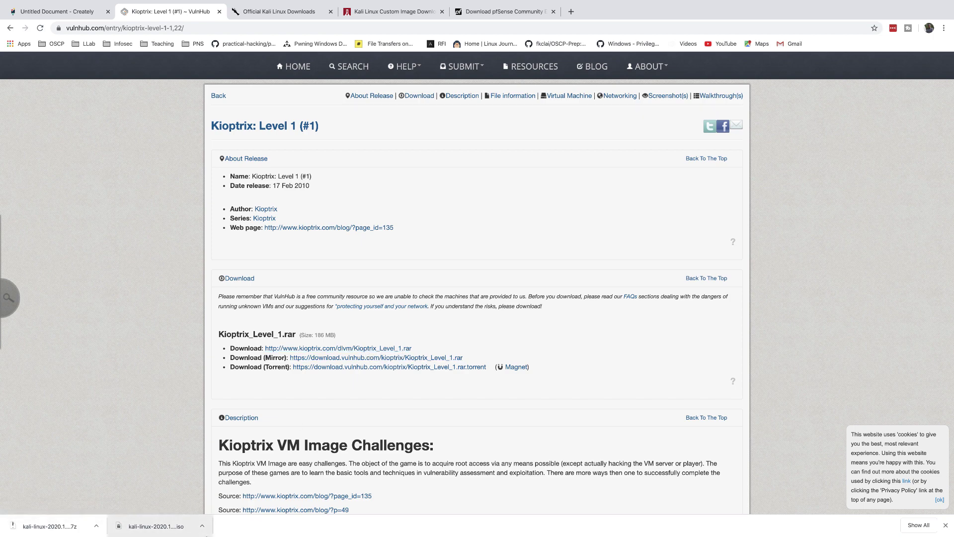
Copy the extracted Kioptix Level 1 folder from Downloads
left_click(171, 521)
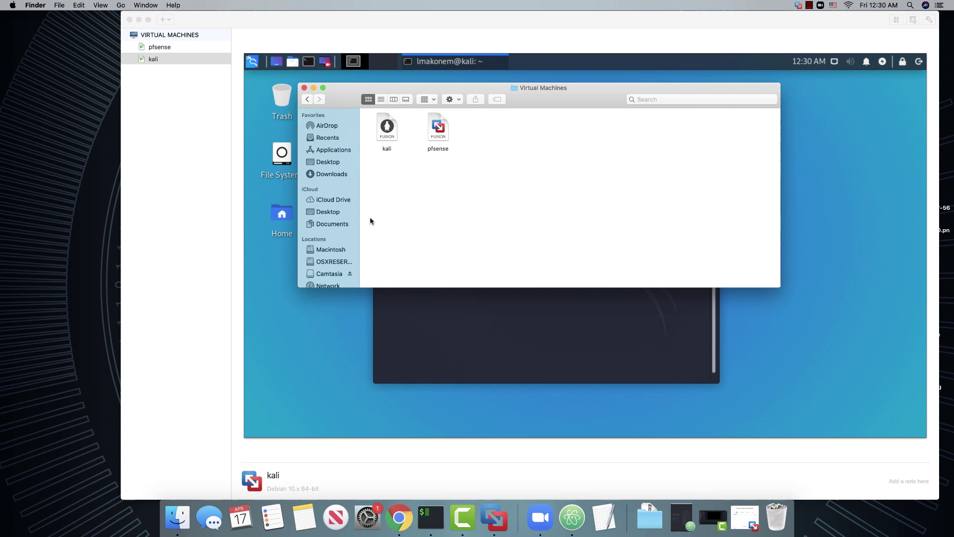
left_click(323, 175)
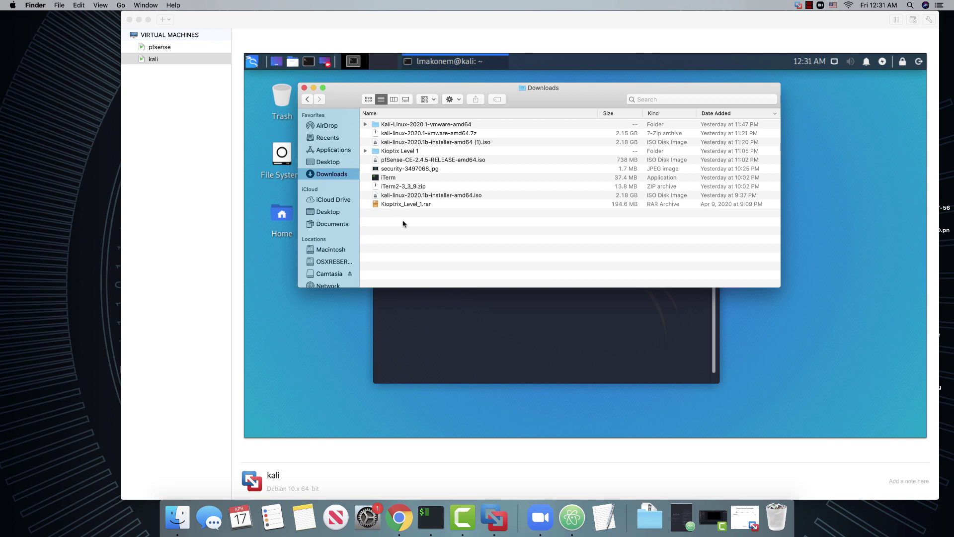
left_click(398, 204)
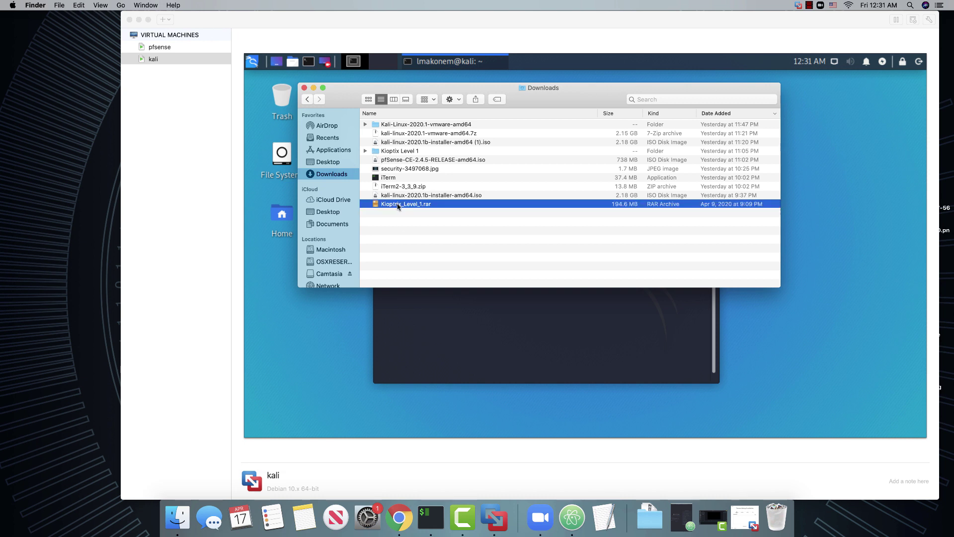
right_click(398, 204)
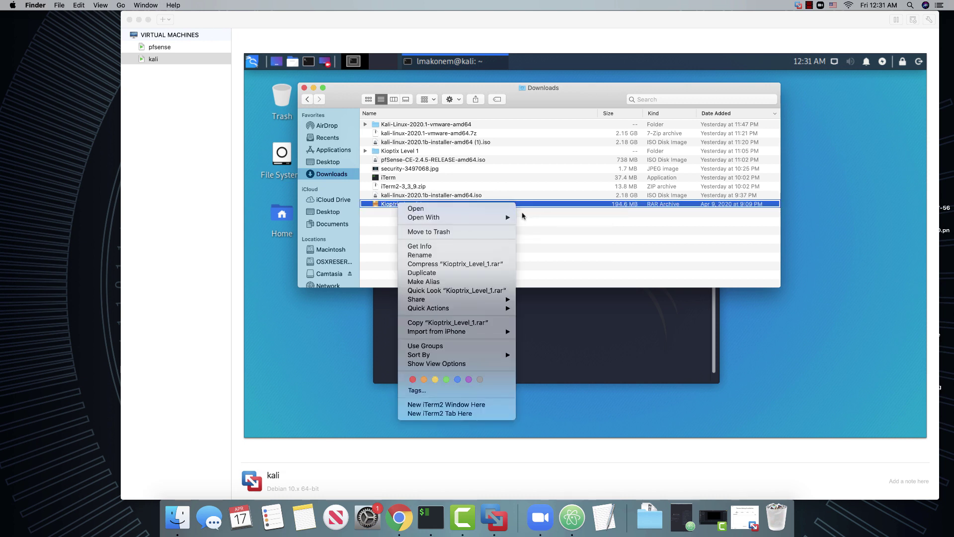
left_click(367, 152)
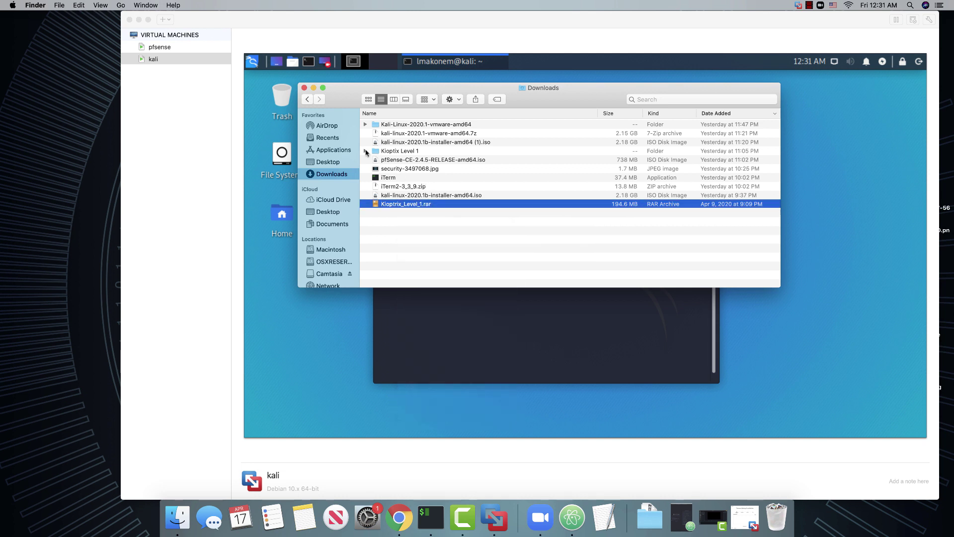
left_click(366, 151)
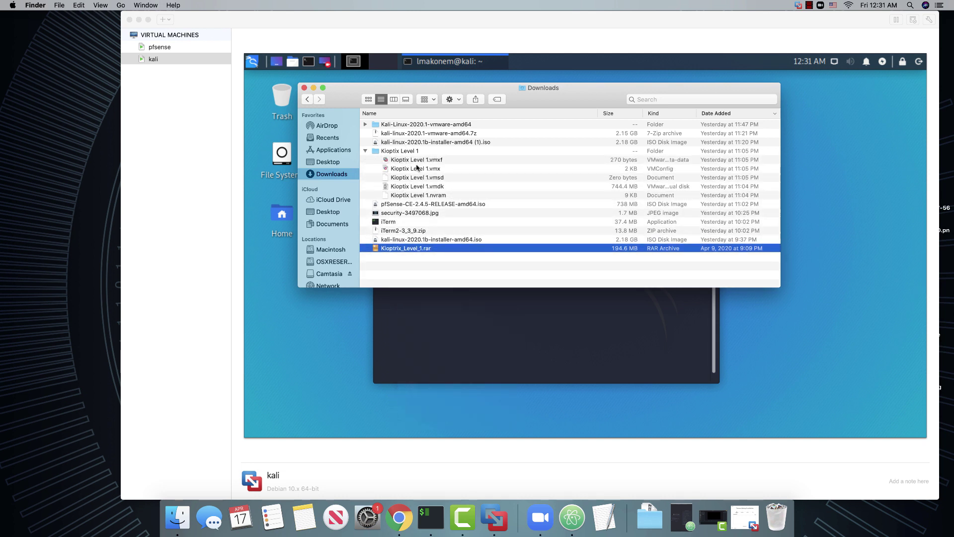
left_click(366, 151)
right_click(385, 151)
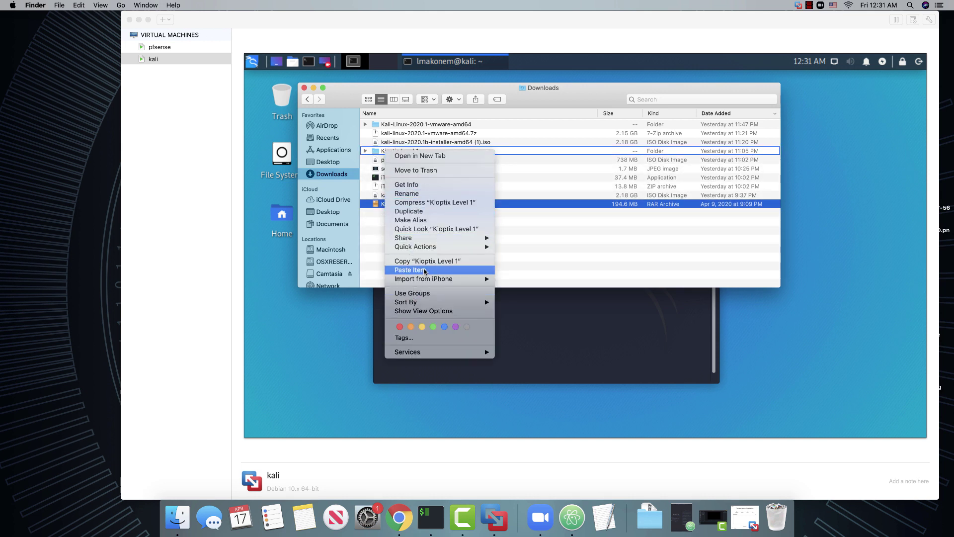
left_click(426, 262)
Paste the folder into Virtual Machines and open Kioptix Level 1.vmx in VMware Fusion
key("super+shift+h")
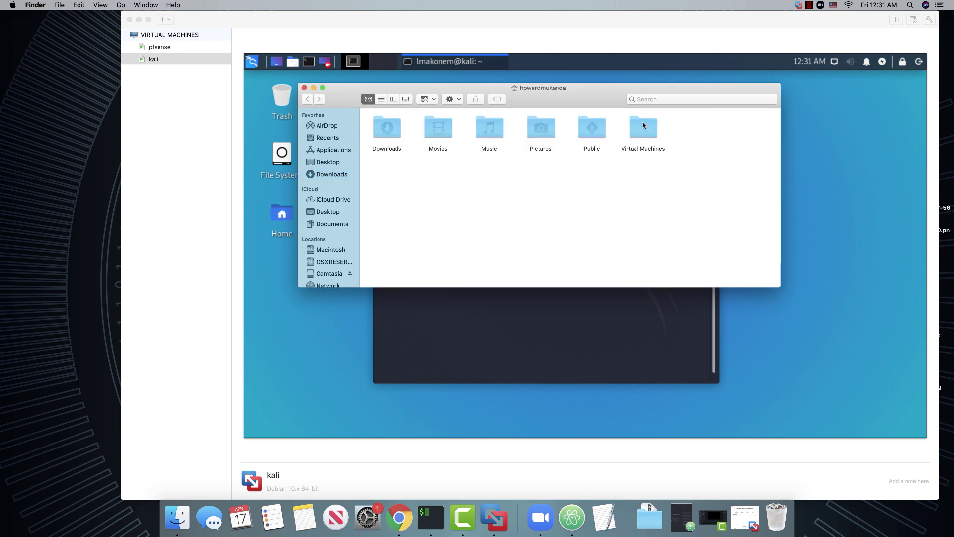
left_click(644, 137)
double_click(644, 135)
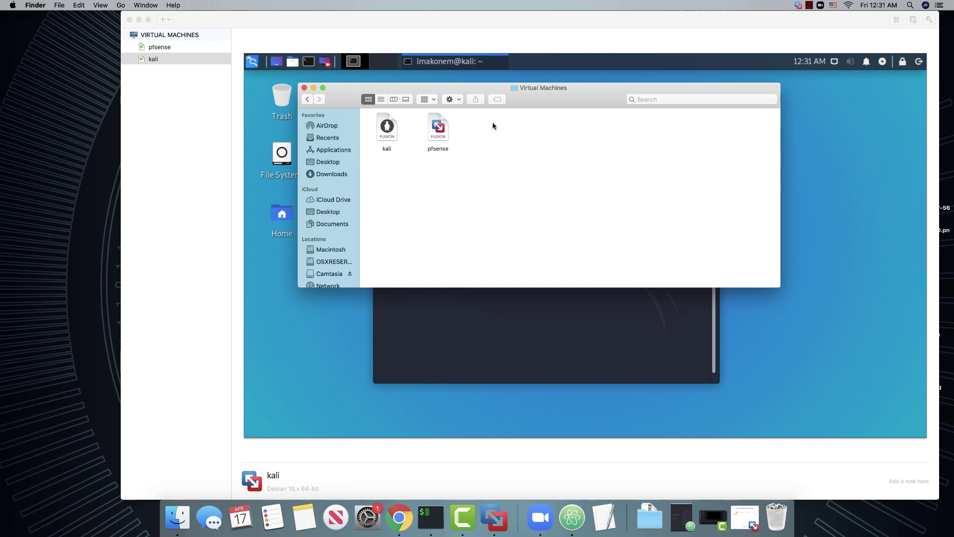
right_click(480, 121)
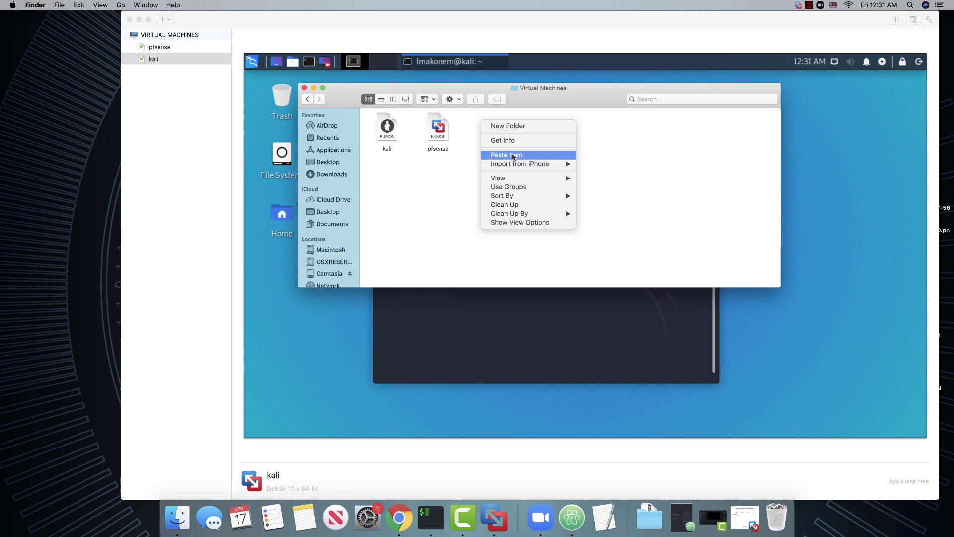
left_click(513, 156)
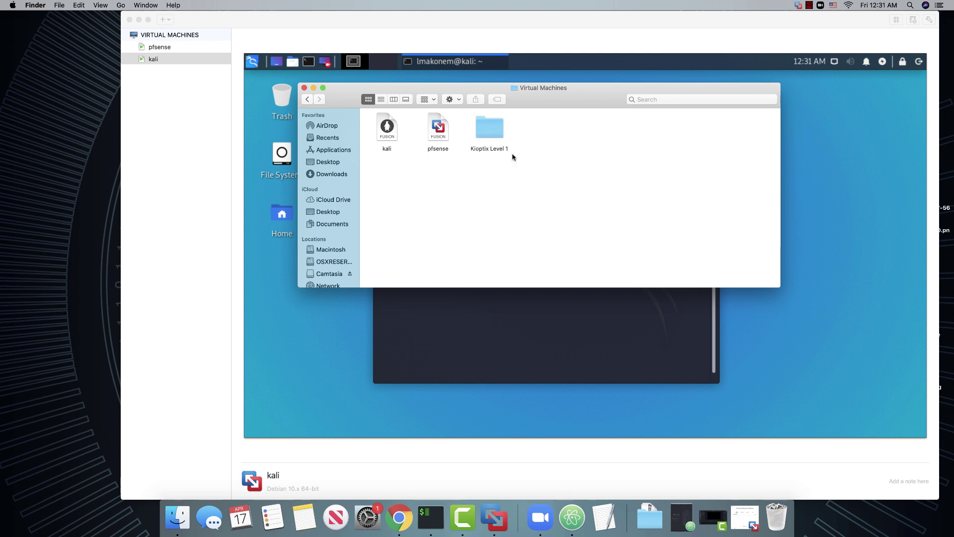
double_click(489, 139)
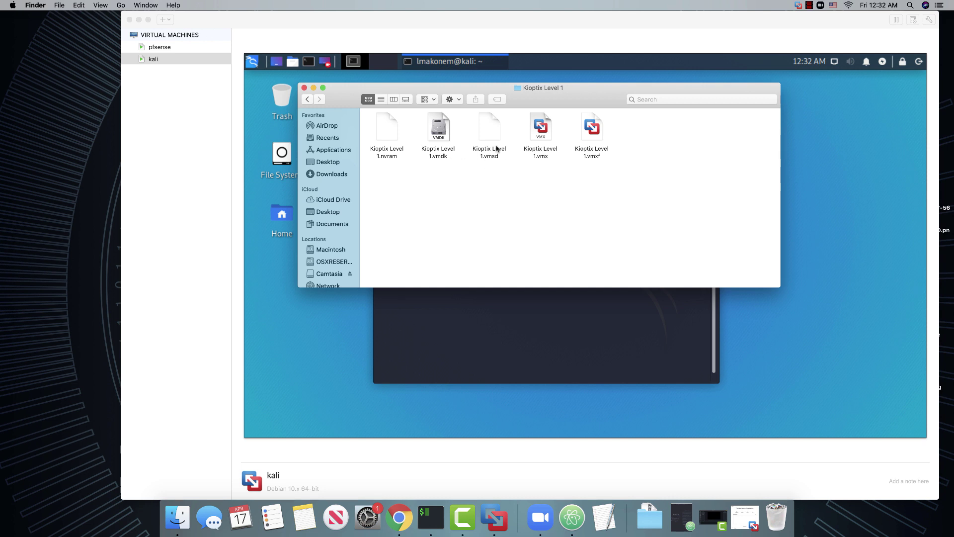
left_click(544, 132)
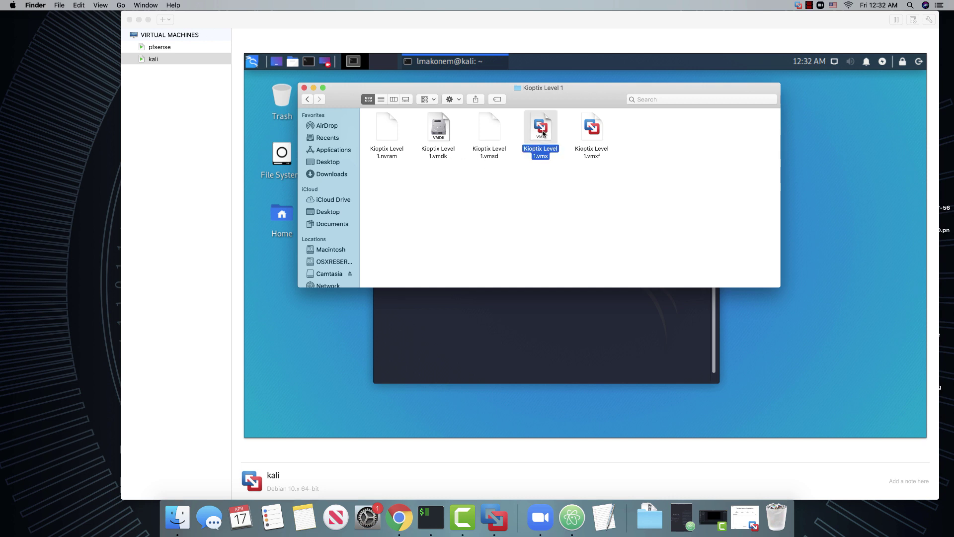
double_click(544, 133)
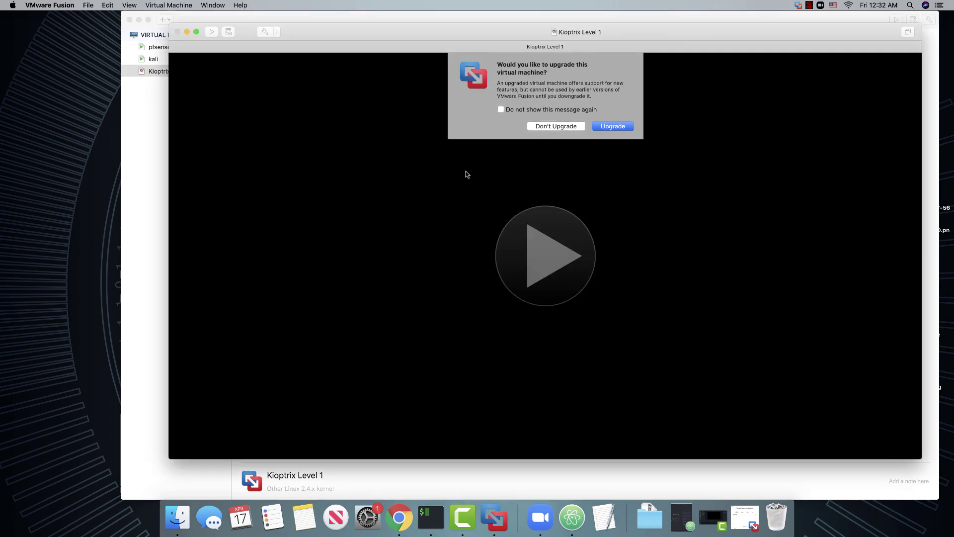
Keep the VM un-upgraded, mark it copied, and boot Kioptrix to its login prompt
left_click(553, 126)
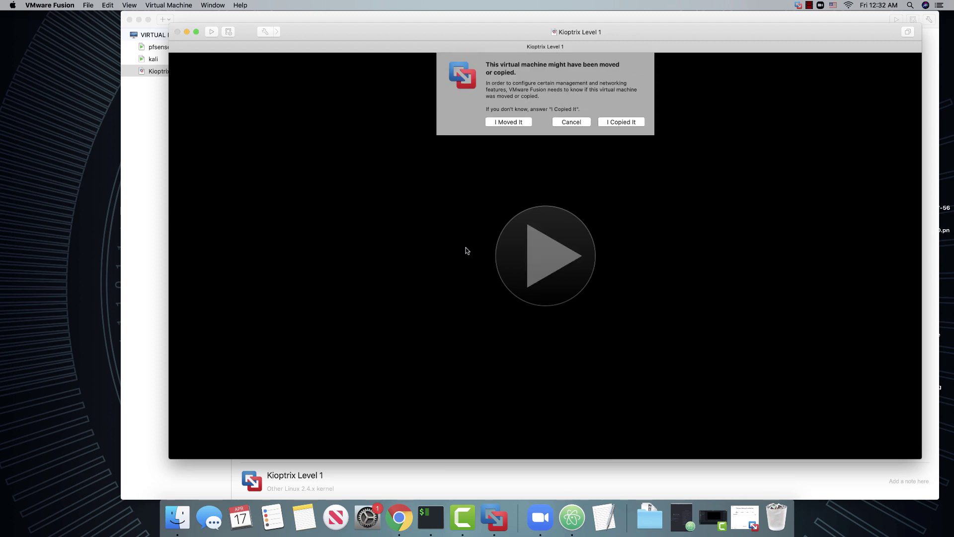
left_click(617, 122)
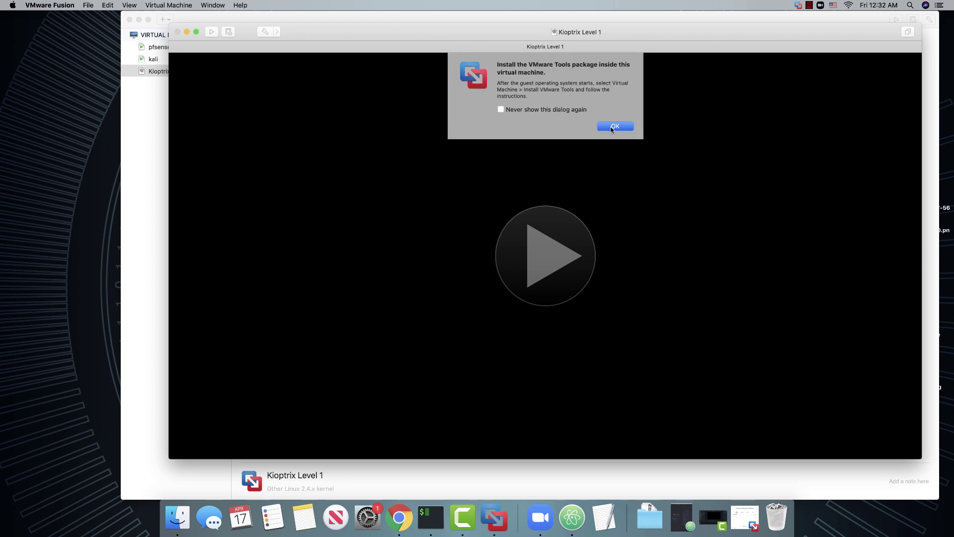
left_click(606, 128)
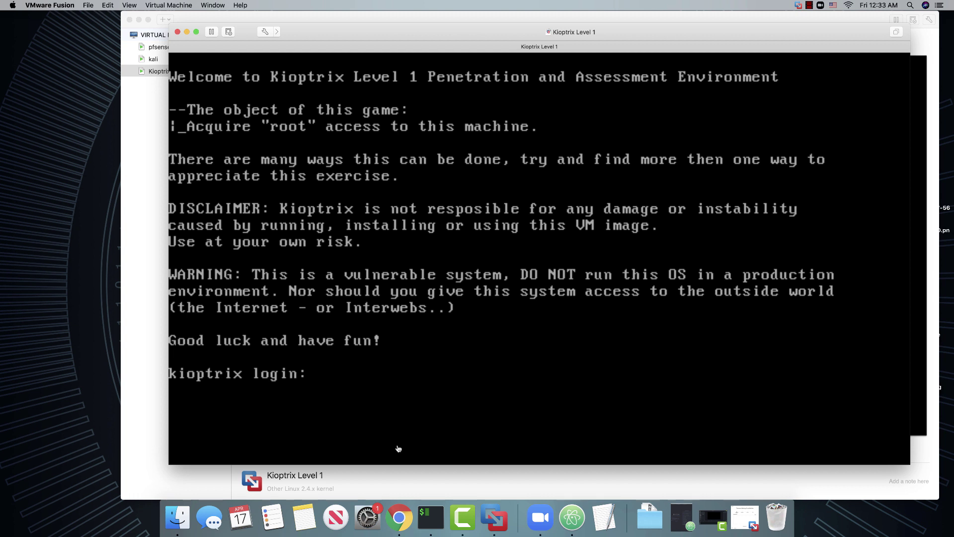
left_click(340, 369)
key("Return")
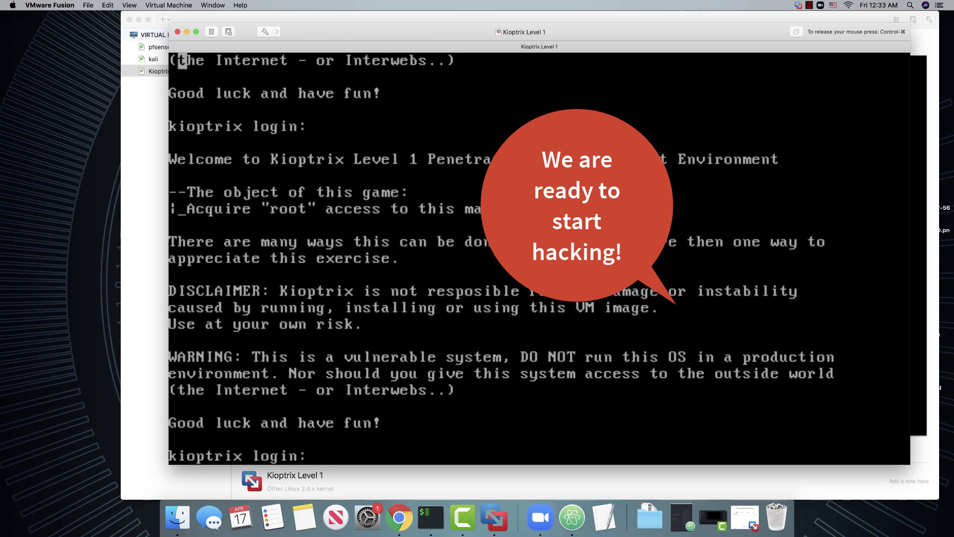
key("ctrl+super")
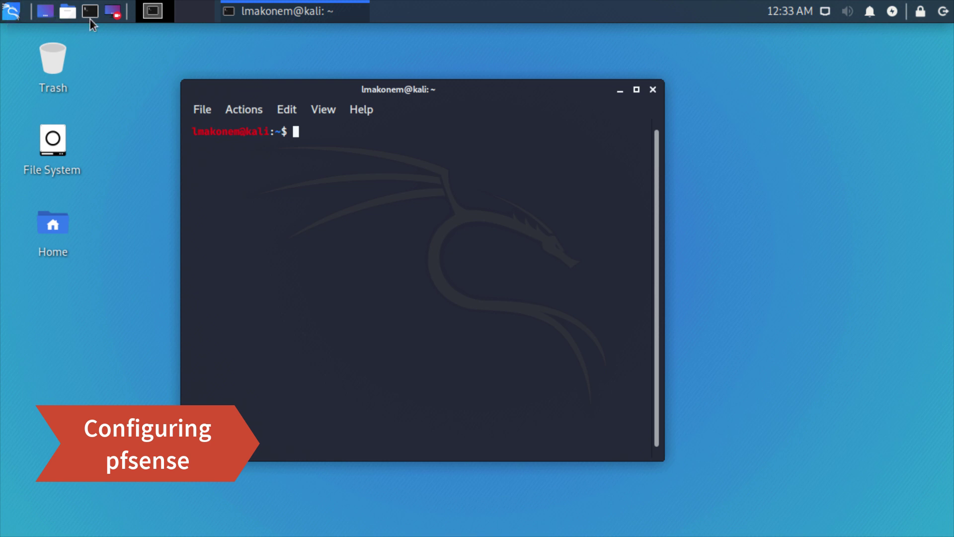
Launch Firefox ESR from the Kali applications menu
left_click(10, 10)
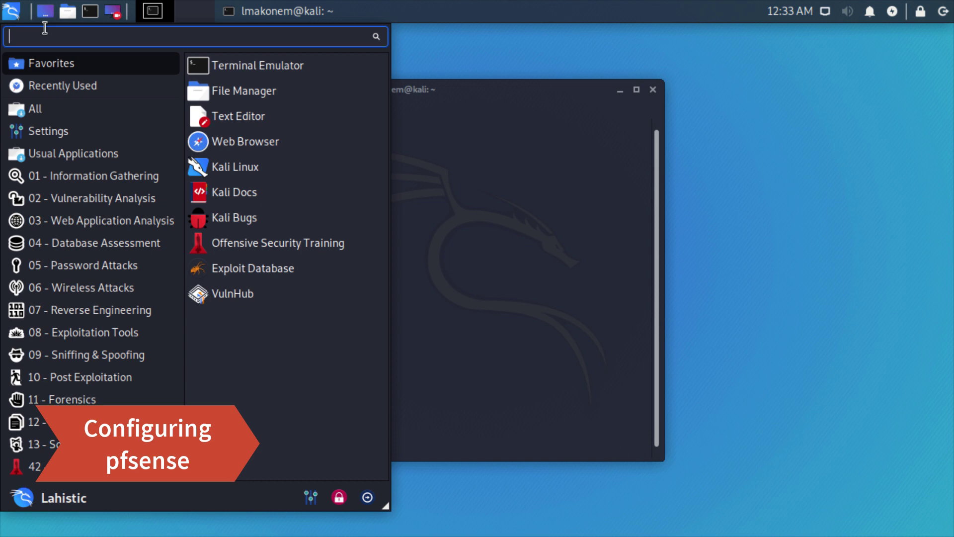
type("fire")
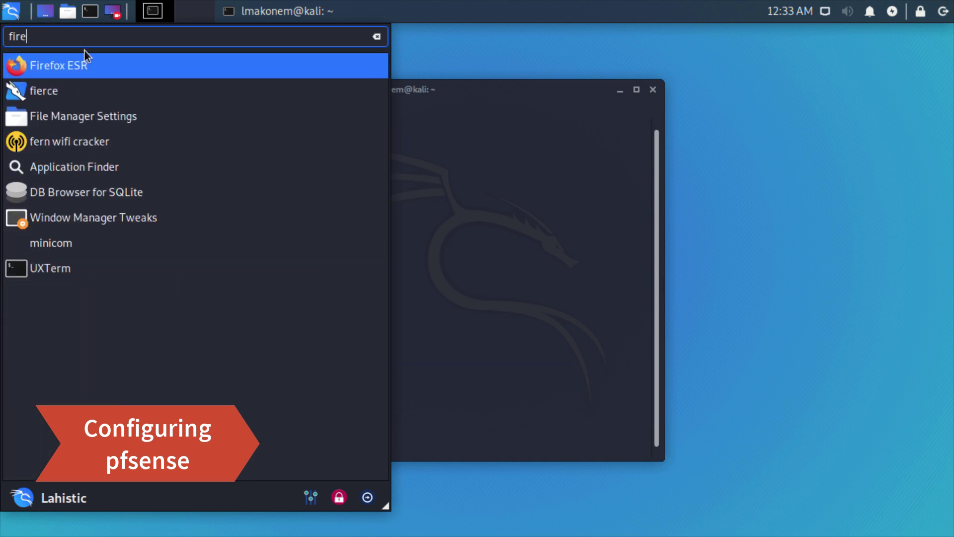
left_click(82, 63)
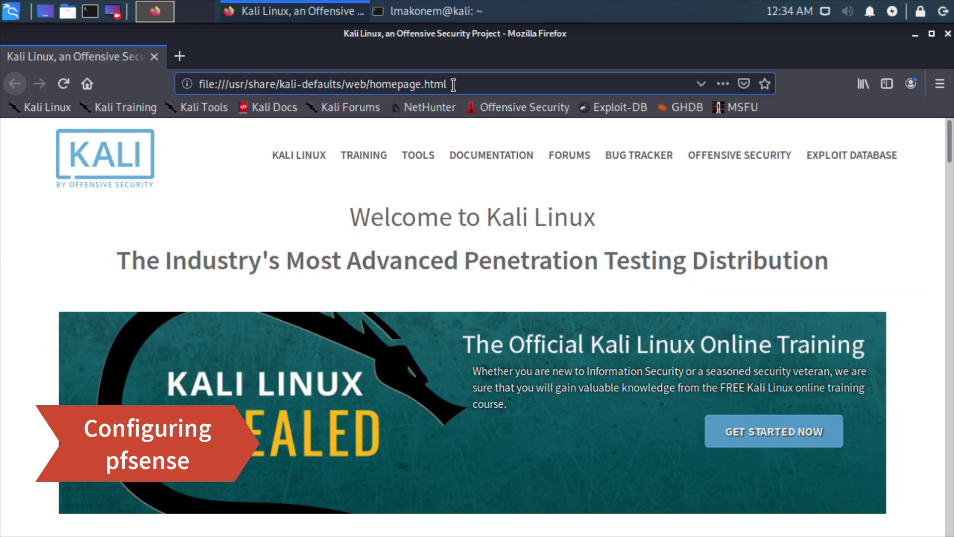
Load 192.168.1.1 in Firefox's address bar
left_click_drag(452, 85, 163, 83)
key("BackSpace")
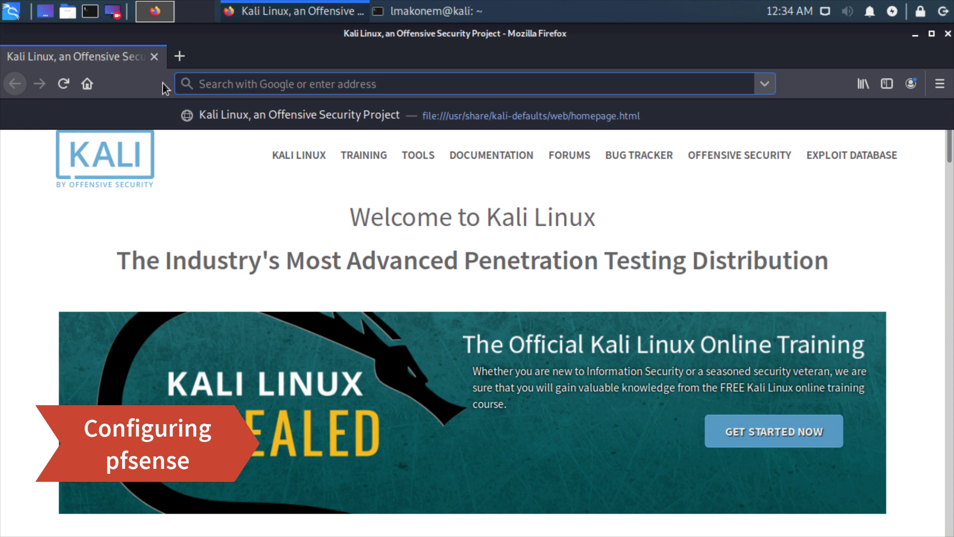
type("192.168.1.1")
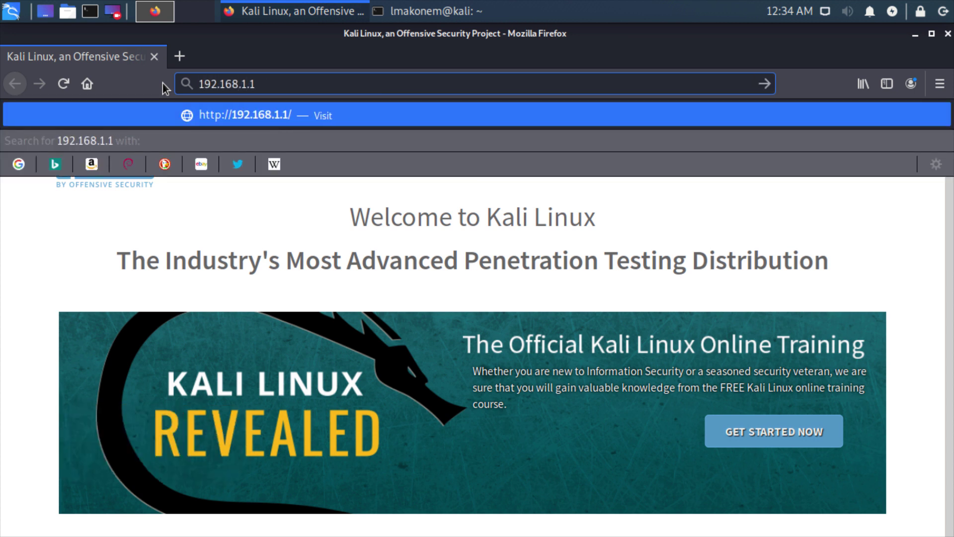
key("Return")
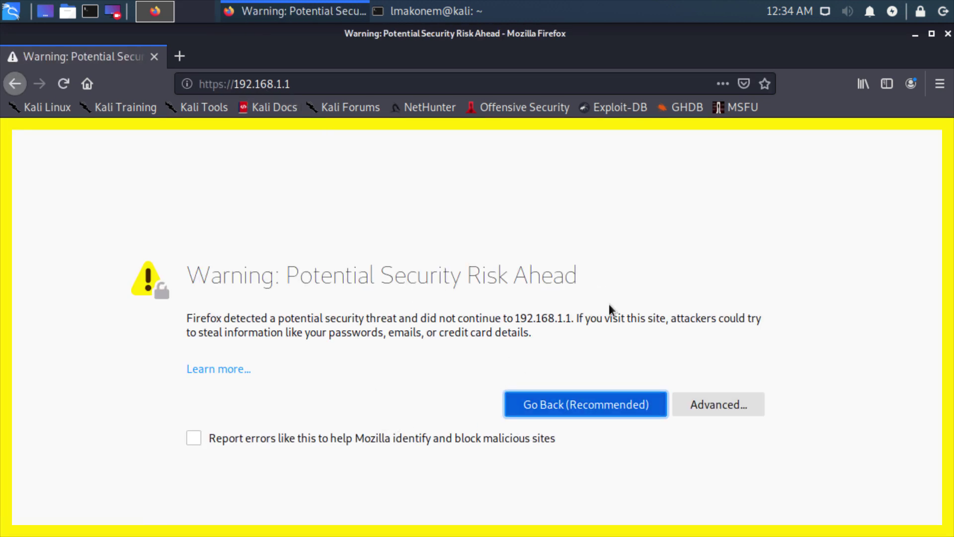
Accept the self-signed certificate risk to reach the pfSense login page
left_click(691, 404)
scroll(426, 300, "down", 5)
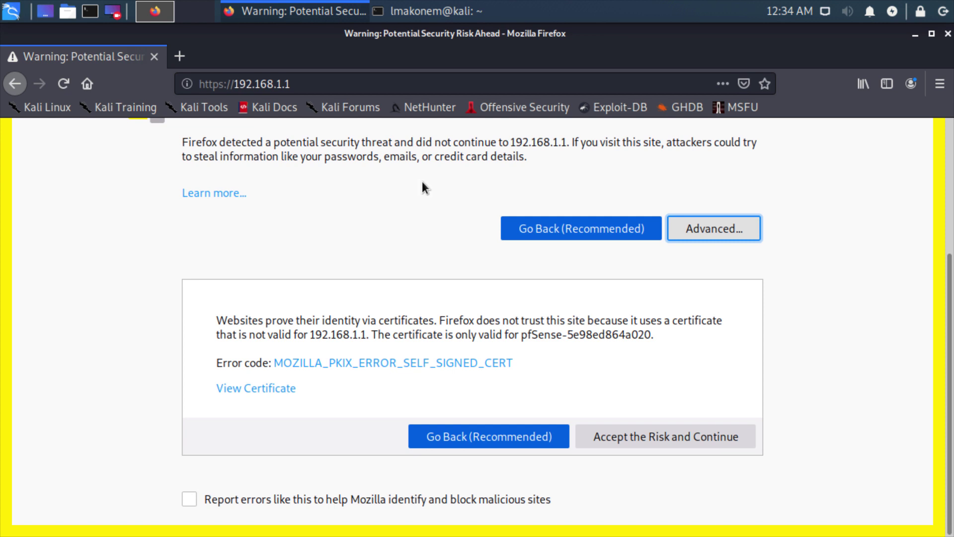
left_click(630, 440)
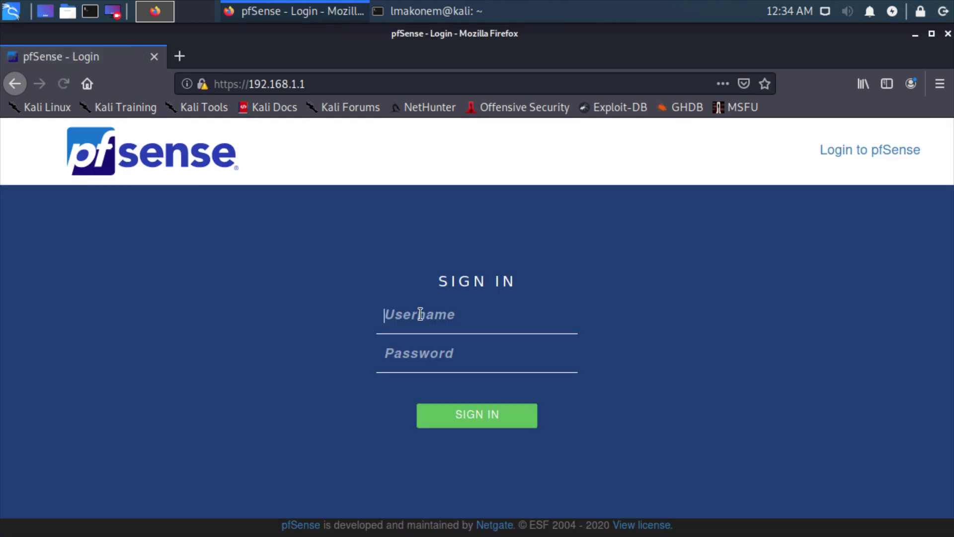
Sign in as admin with the default password, declining to save the login
type("adm")
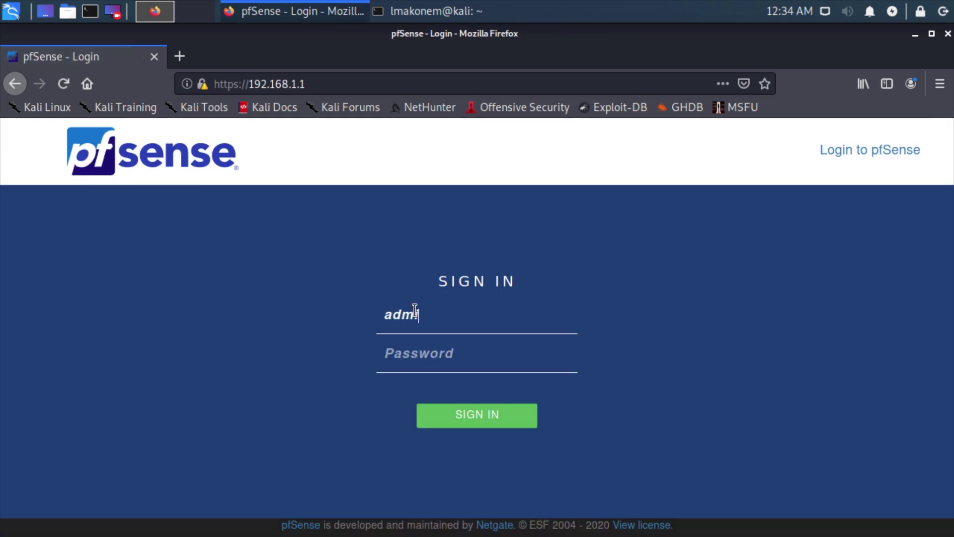
type("in")
left_click(419, 356)
type("pfsense")
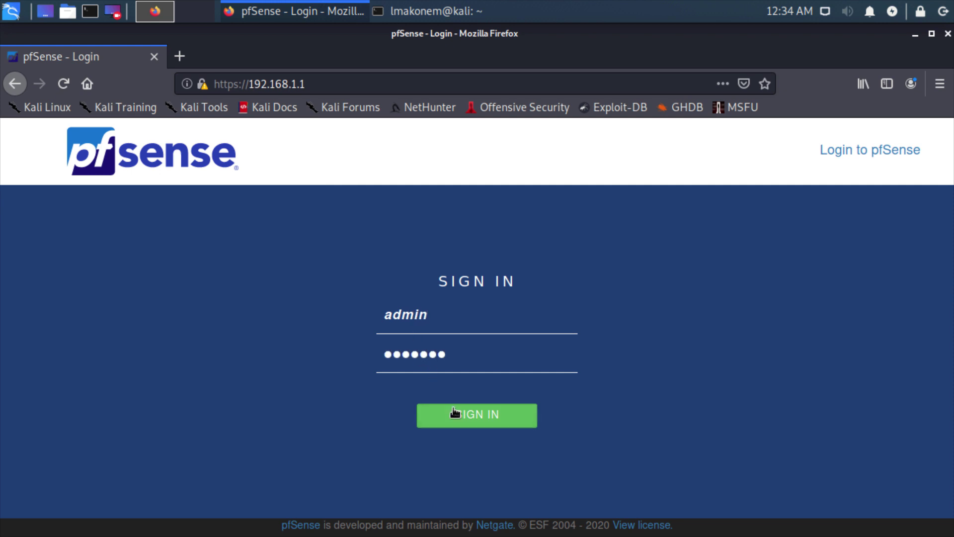
left_click(454, 413)
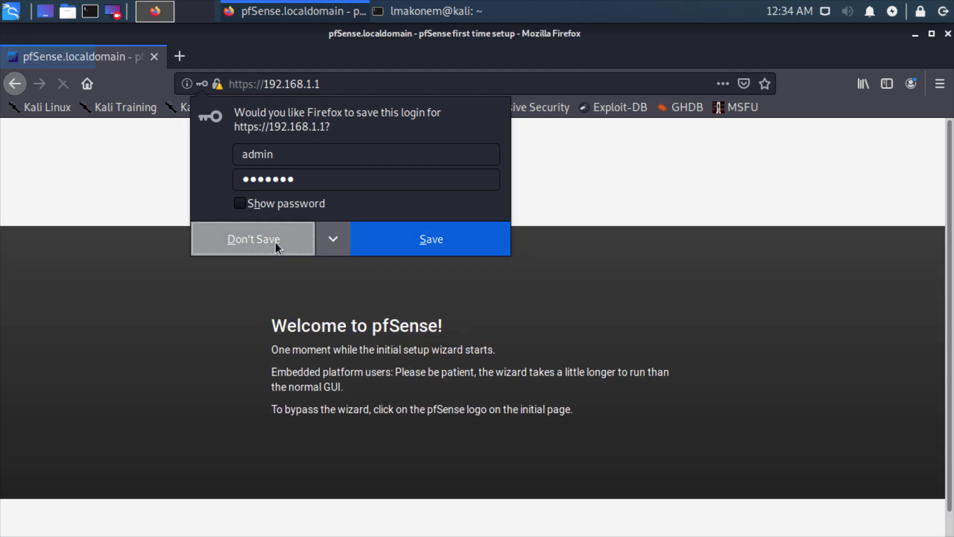
left_click(244, 240)
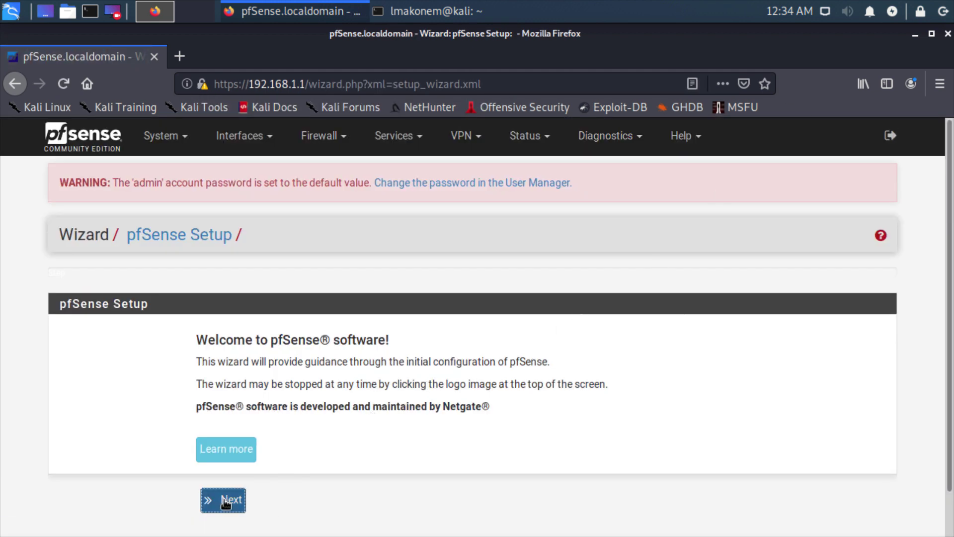
Advance the wizard keeping default general, time and WAN settings and LAN 192.168.1.1/24
left_click(225, 501)
scroll(309, 339, "down", 3)
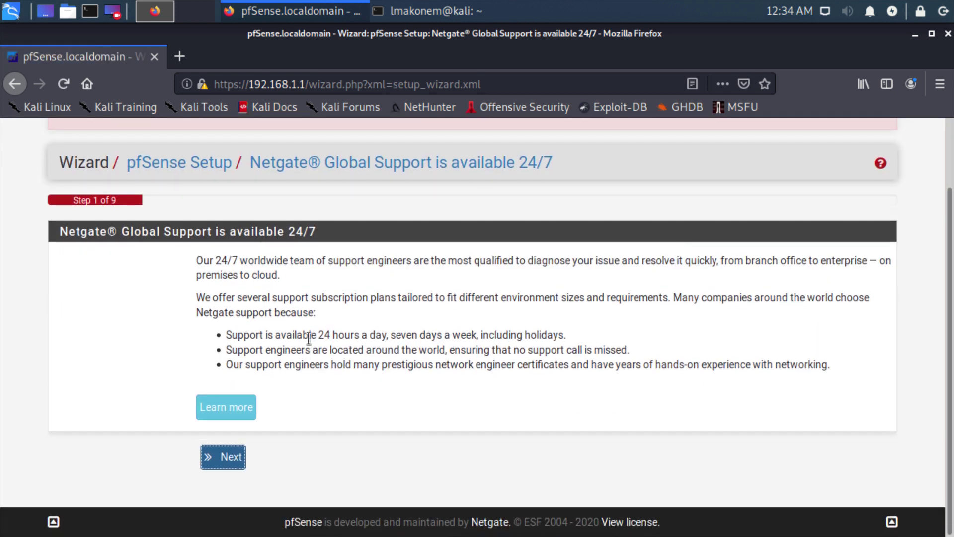
left_click(226, 455)
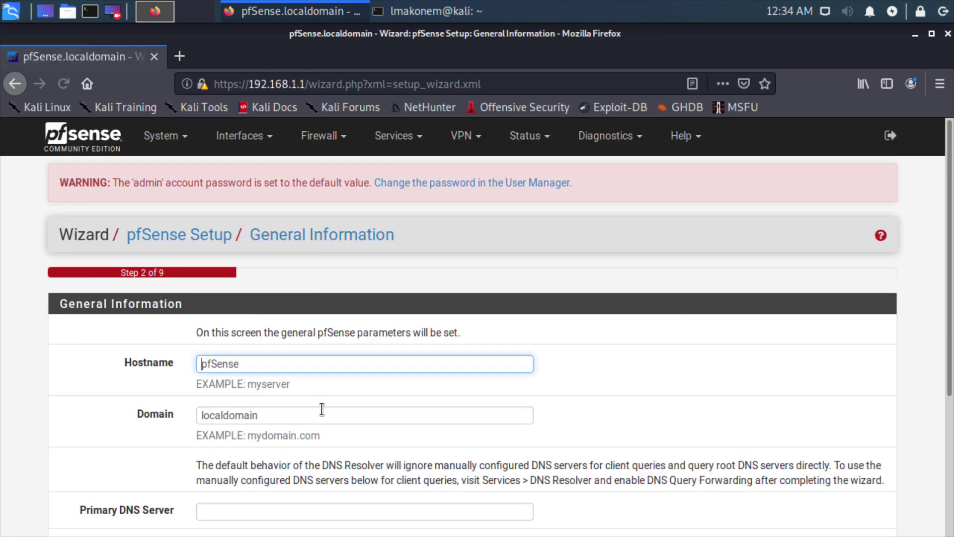
scroll(258, 373, "down", 3)
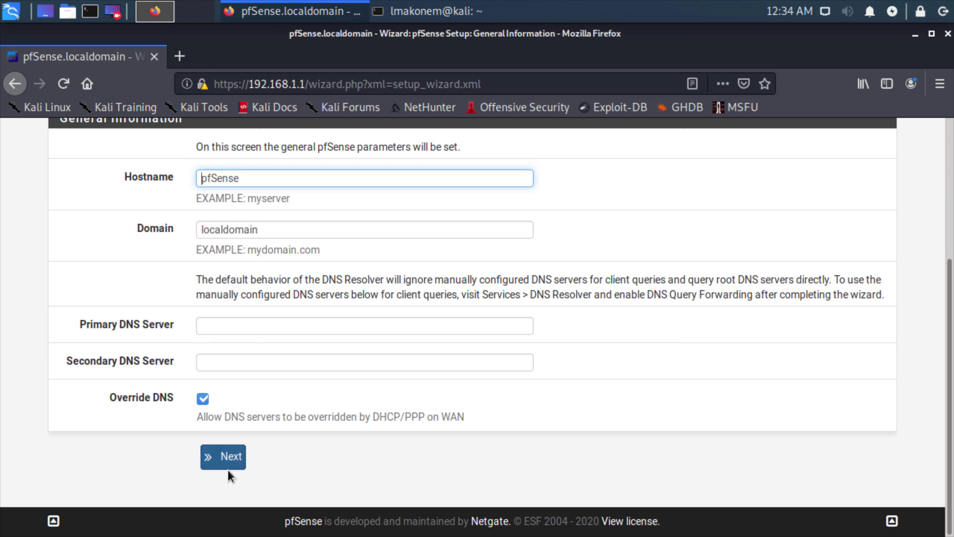
left_click(215, 468)
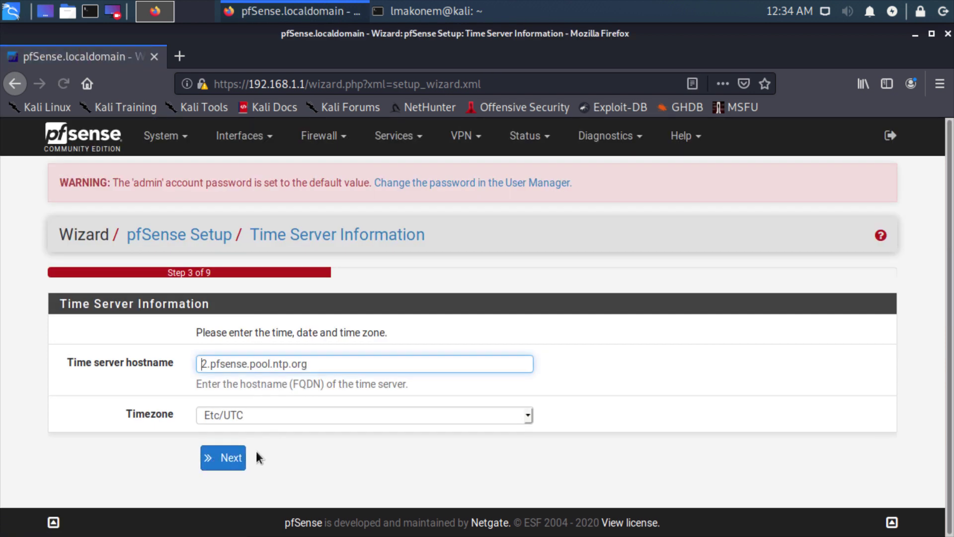
left_click(229, 461)
scroll(281, 422, "down", 1)
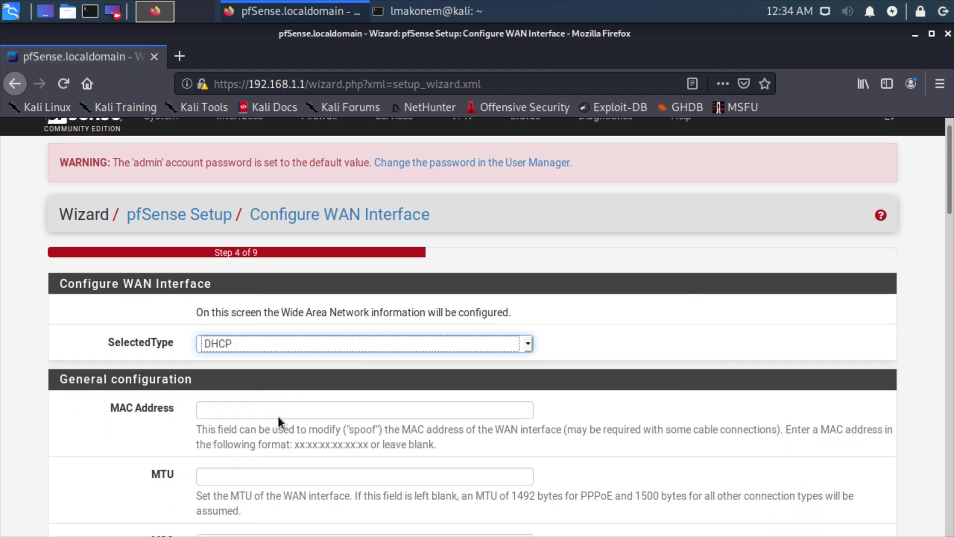
scroll(280, 422, "down", 3)
scroll(242, 342, "down", 5)
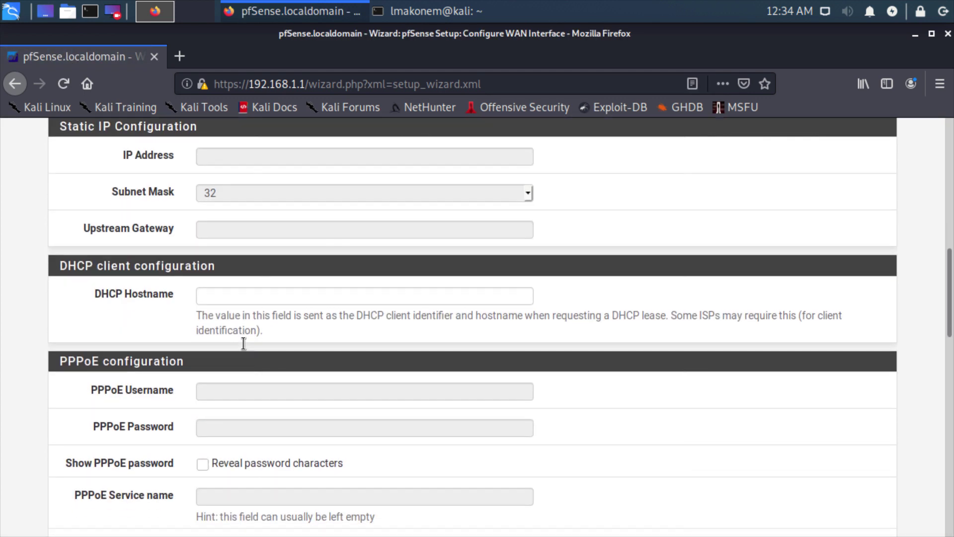
scroll(243, 343, "down", 12)
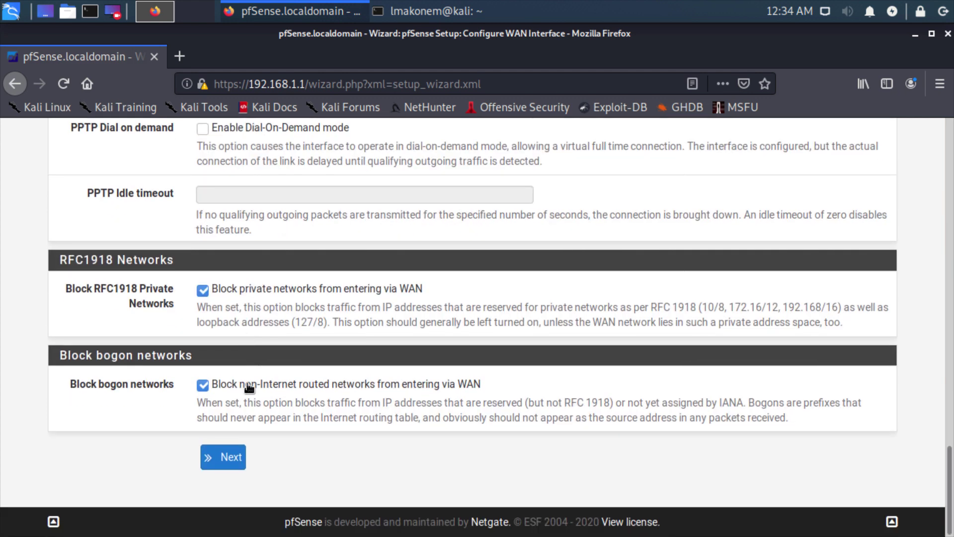
left_click(231, 457)
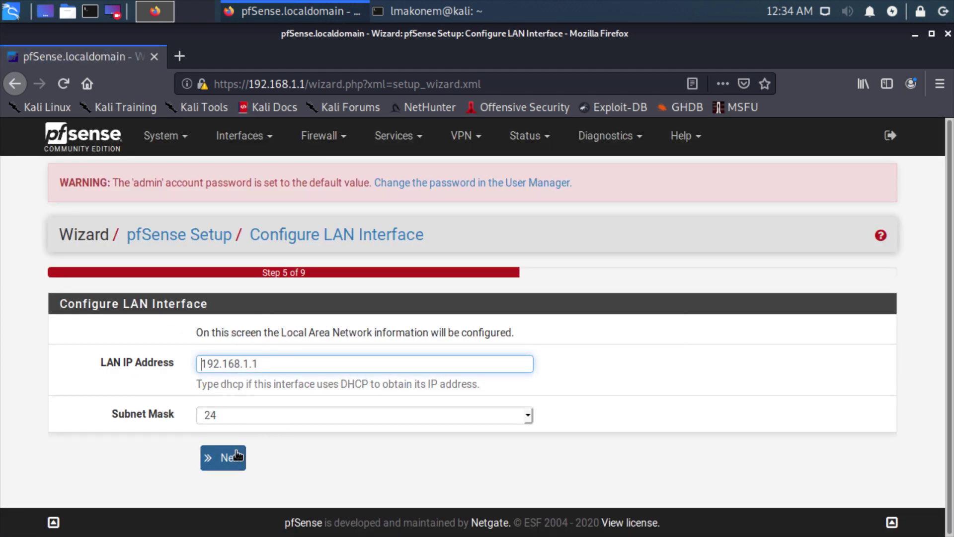
left_click(237, 455)
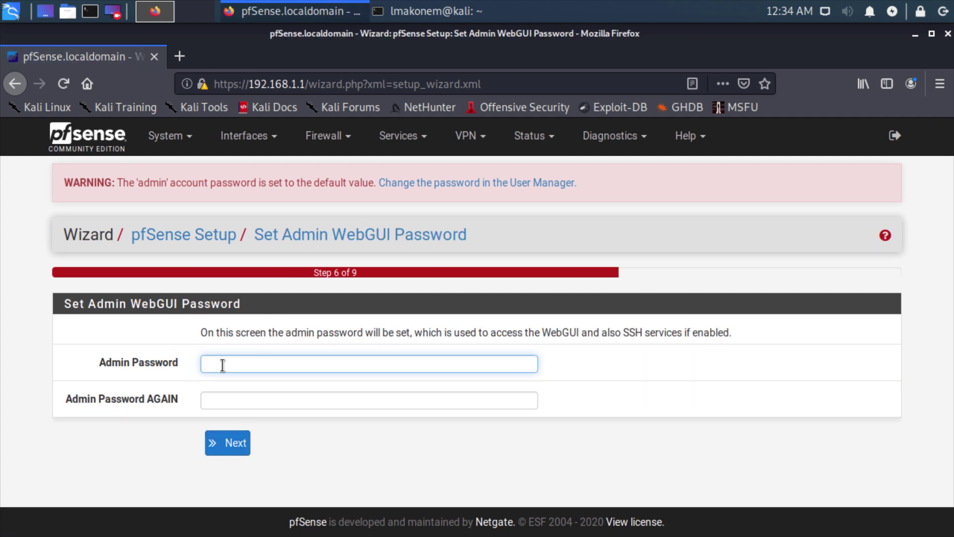
Set a new admin password and decline saving it in the browser
type("pfsense12345")
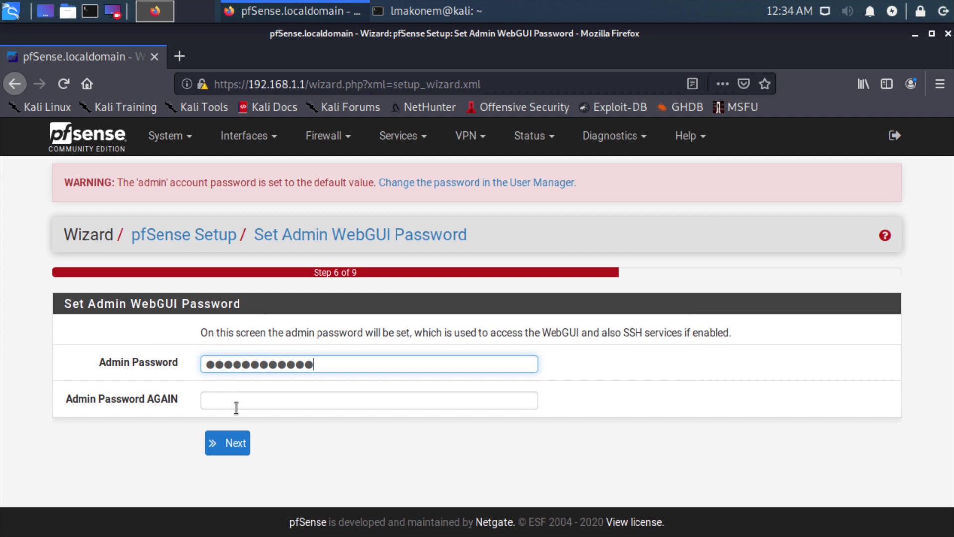
left_click(236, 406)
type("pfsense12345")
key("Return")
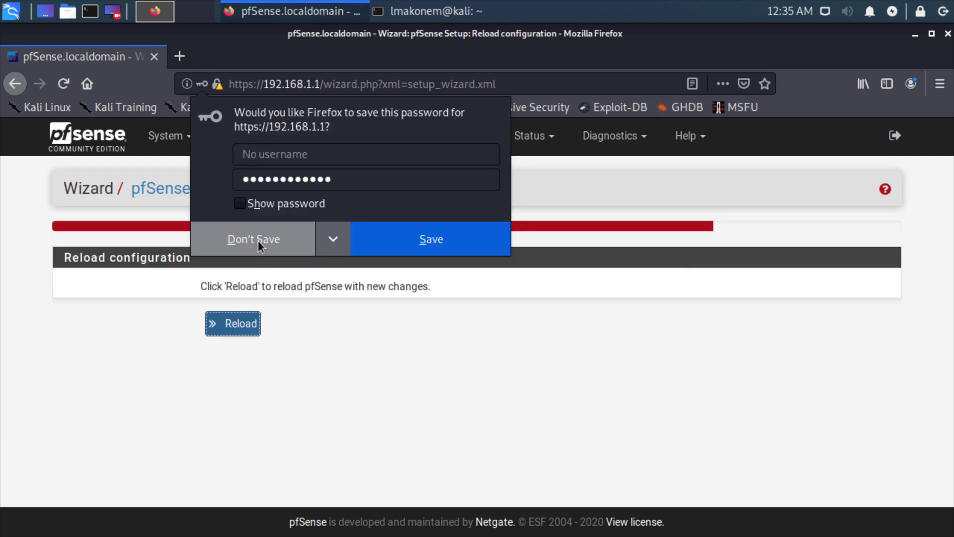
left_click(257, 240)
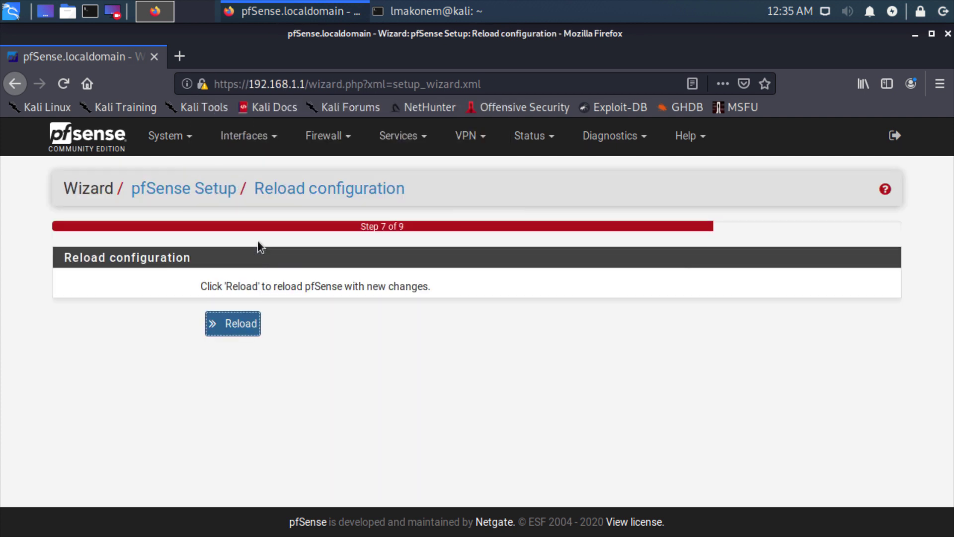
Reload pfSense with the new configuration and open Services > DHCP Server
left_click(232, 327)
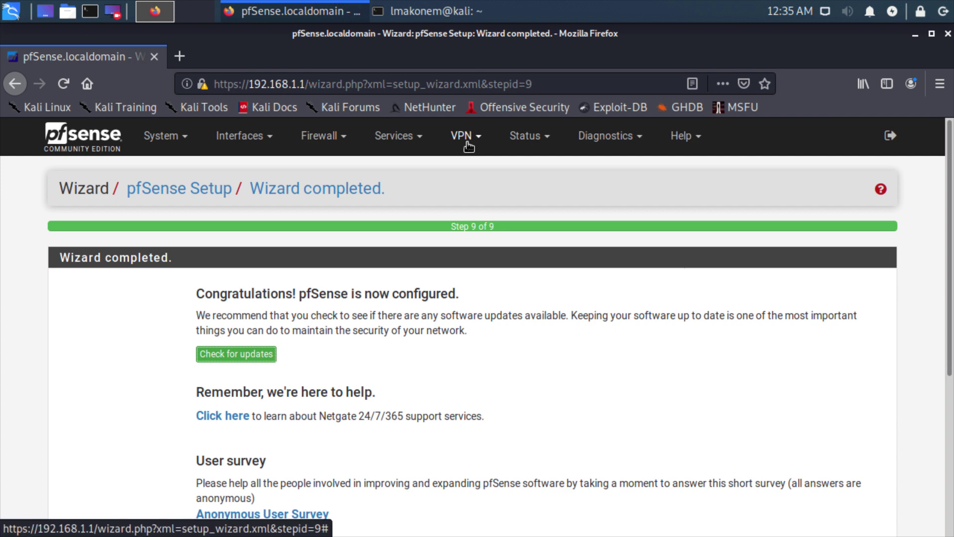
left_click(422, 142)
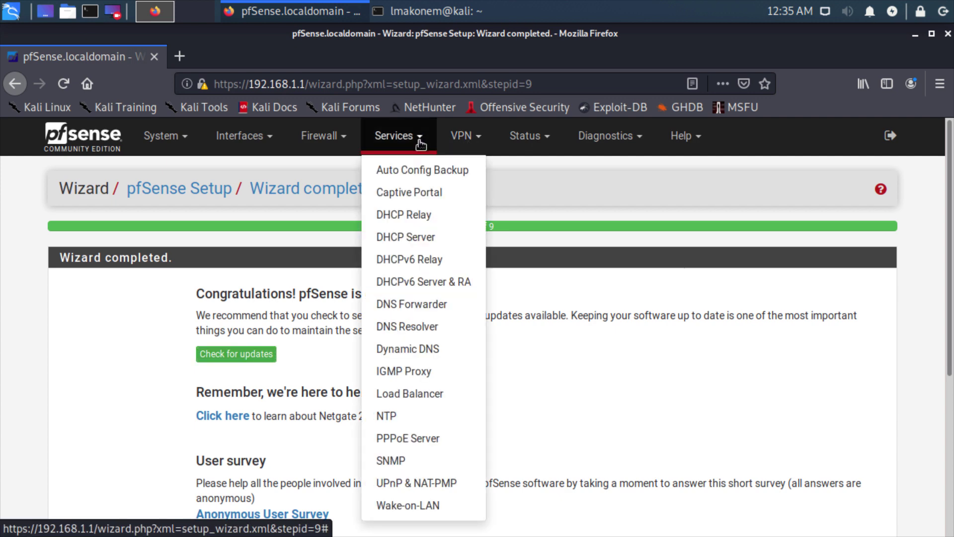
left_click(422, 239)
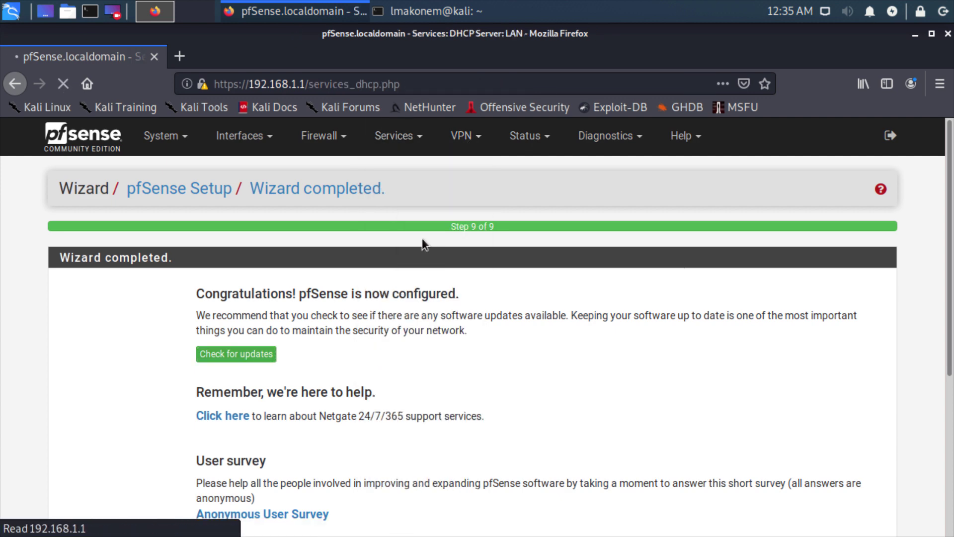
Review the LAN DHCP range 192.168.1.10–192.168.1.245, then browse the Diagnostics and Status menus
scroll(362, 329, "down", 5)
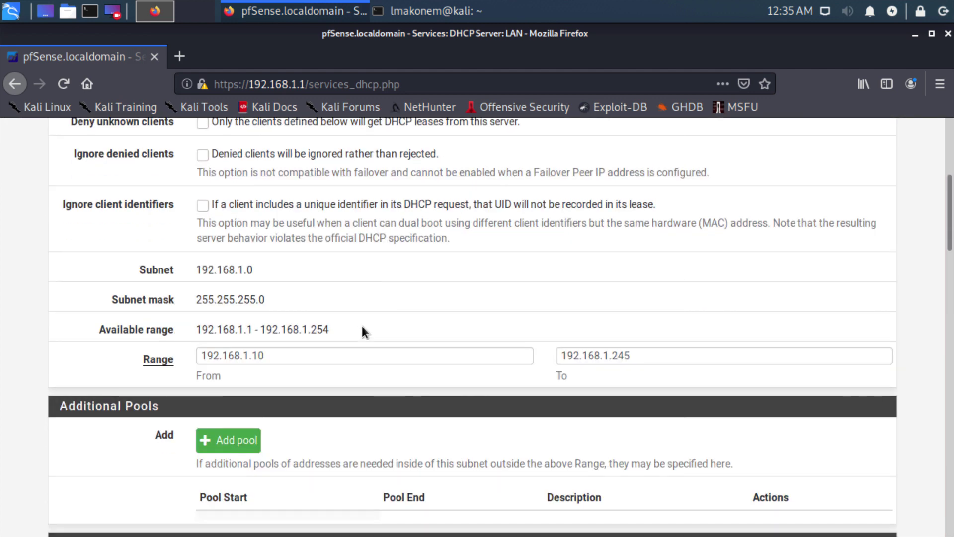
scroll(362, 326, "down", 4)
scroll(362, 326, "down", 5)
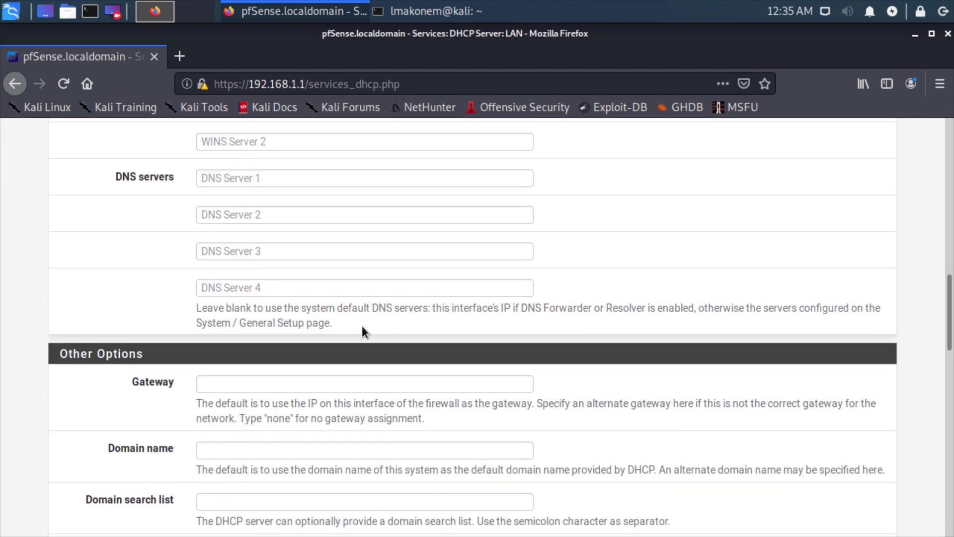
scroll(362, 326, "up", 7)
scroll(363, 326, "up", 7)
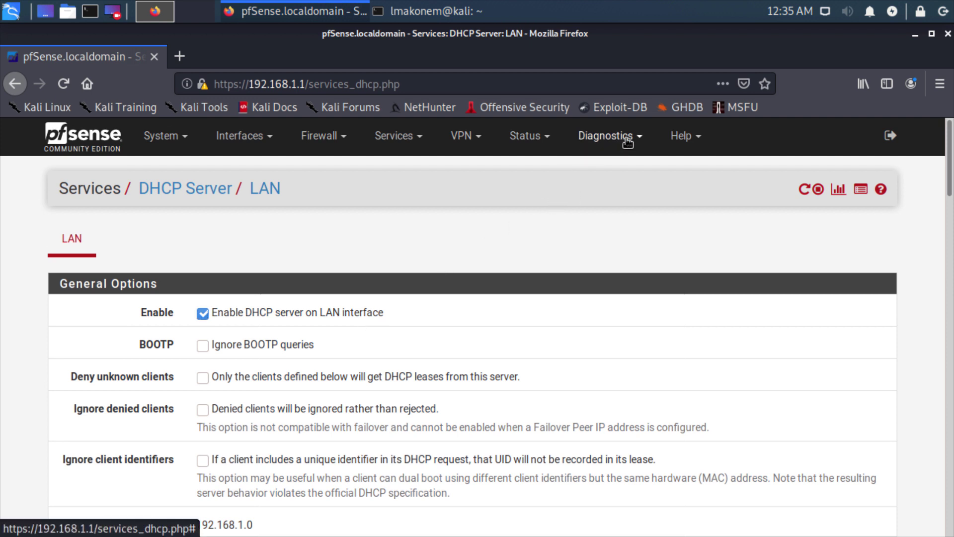
left_click(607, 137)
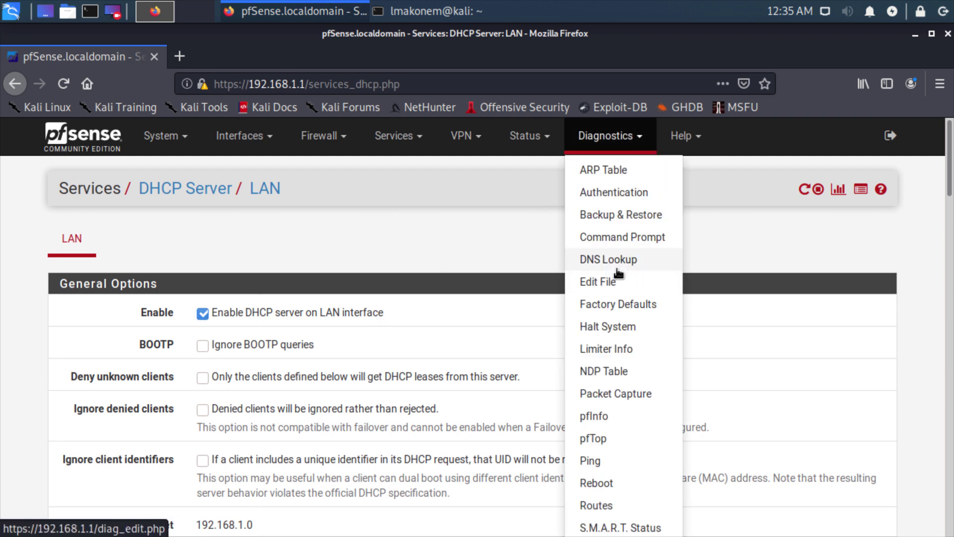
left_click(543, 140)
Show Status > DHCP Leases with kali's active lease
left_click(549, 238)
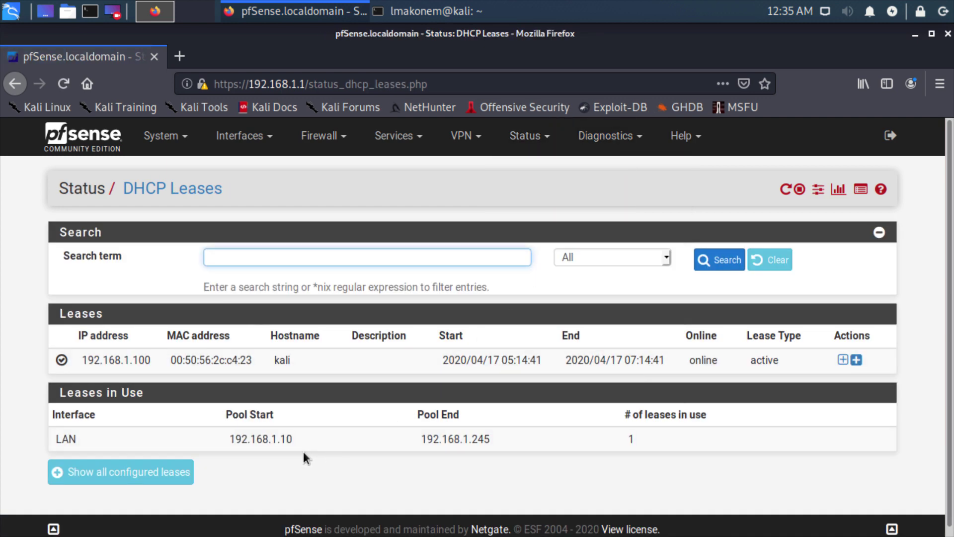
scroll(439, 433, "down", 1)
left_click_drag(439, 431, 648, 438)
Run ip a in the Kali terminal and highlight the matching 192.168.1.100 lease
key("alt+Tab")
type("ipconf")
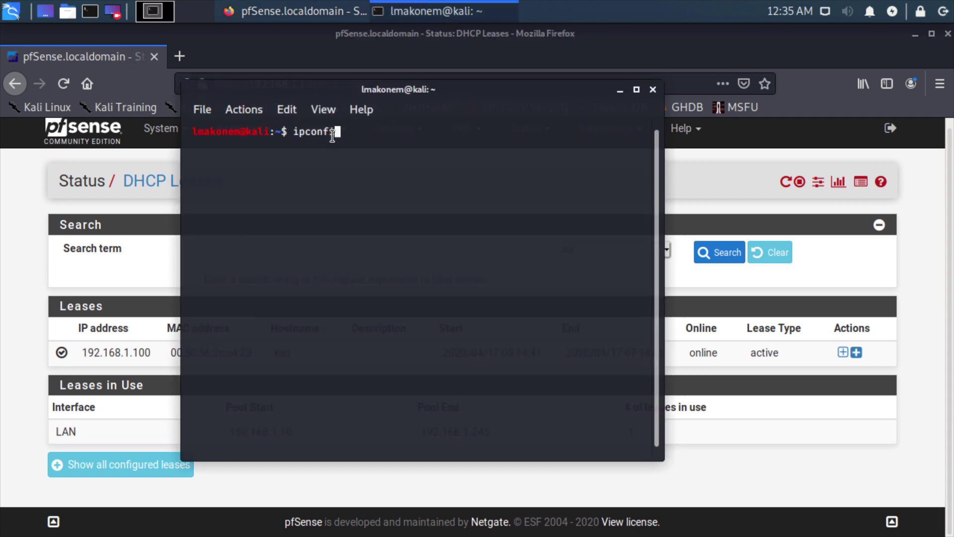
key("BackSpace")
key("BackSpace")
key("BackSpace")
key("BackSpace")
type("a")
key("Return")
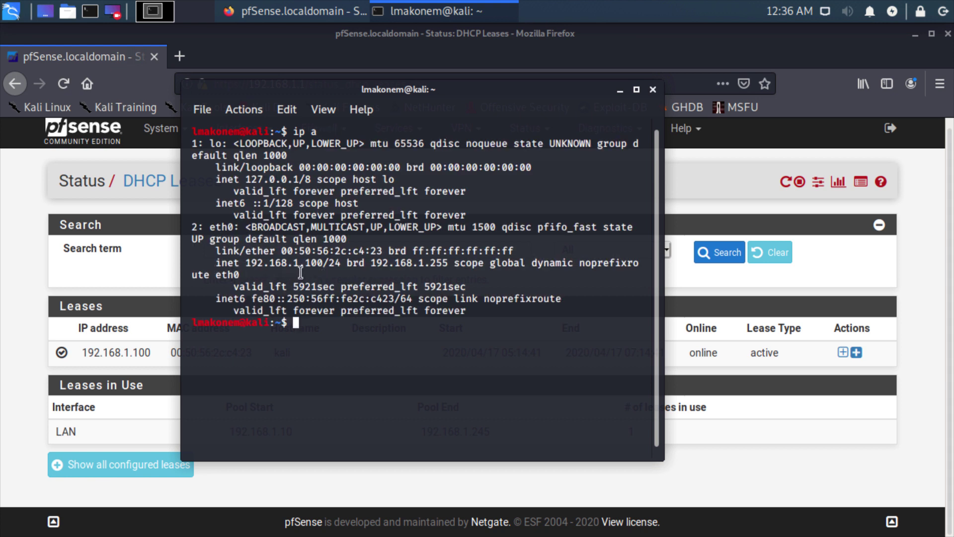
left_click(129, 353)
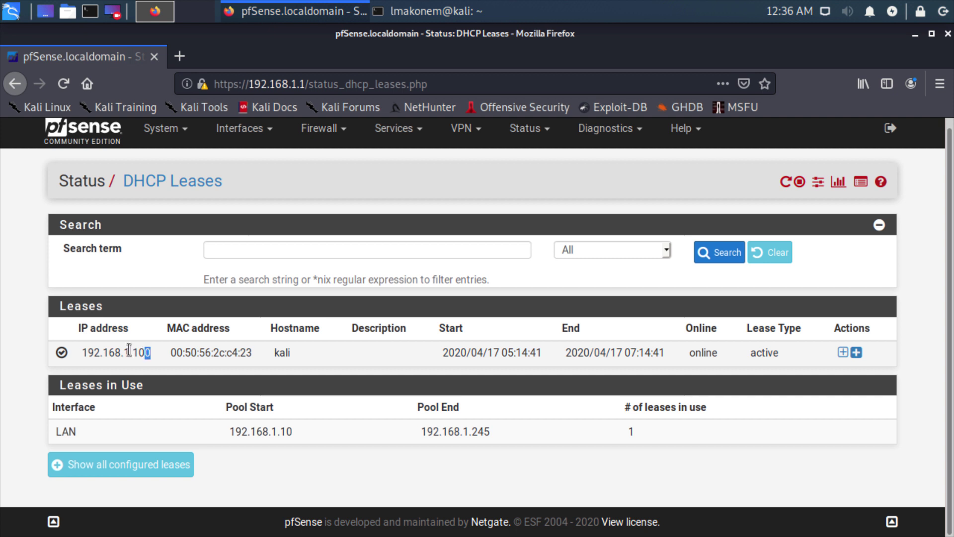
left_click_drag(150, 352, 78, 353)
Clear the lease highlight, move the library aside, and restart Kioptrix Level 1 from the sidebar
left_click(299, 362)
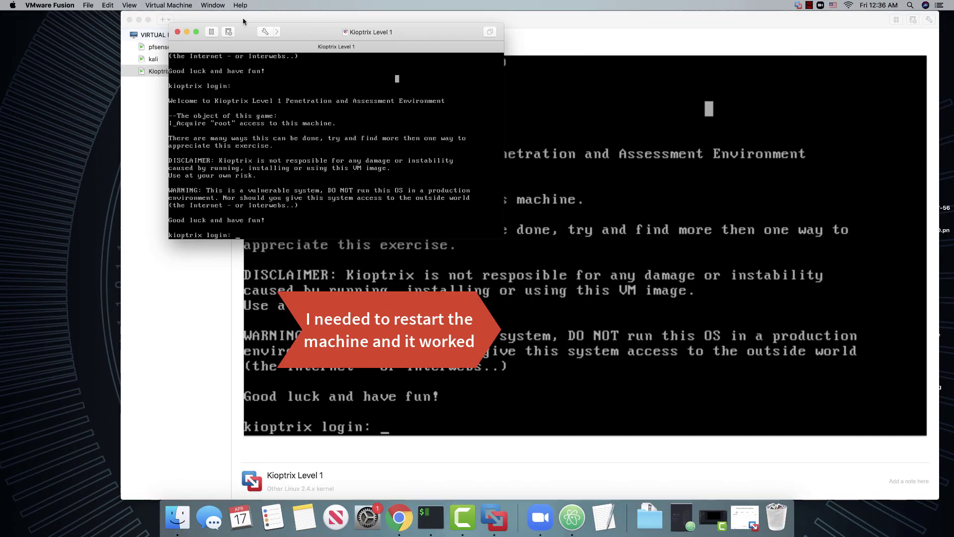
left_click_drag(244, 19, 399, 139)
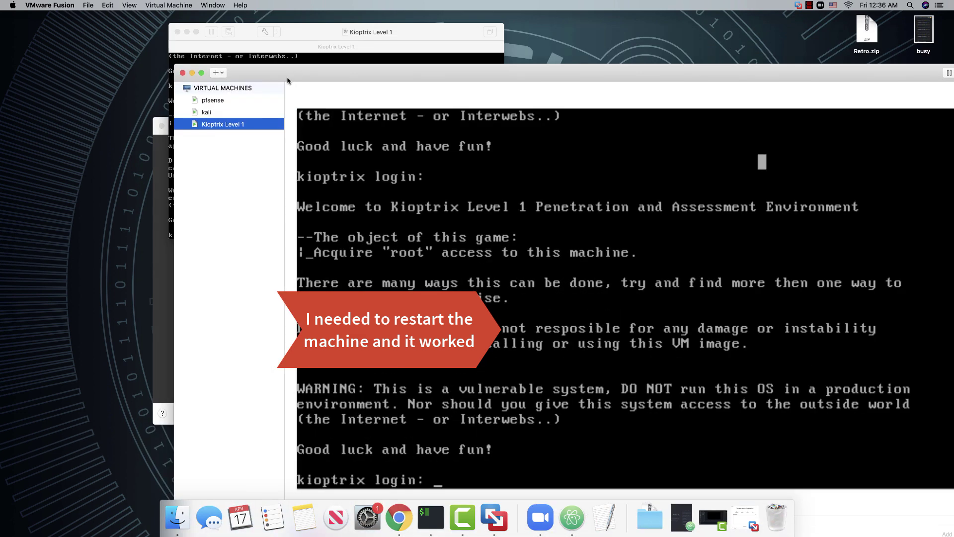
right_click(219, 121)
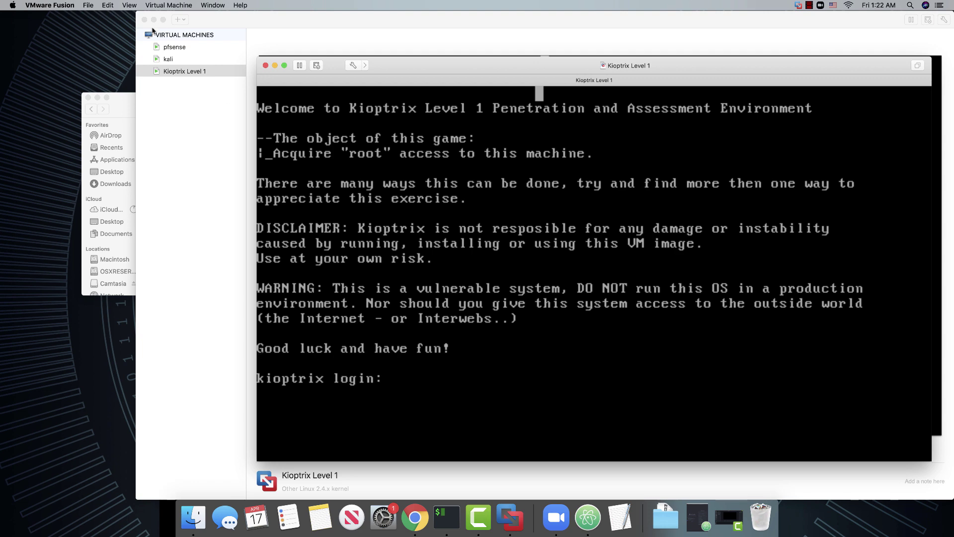
Preview kali, then the pfsense console showing WAN 192.168.5.54/24 and LAN 192.168.1.1/24
left_click(165, 61)
left_click(165, 60)
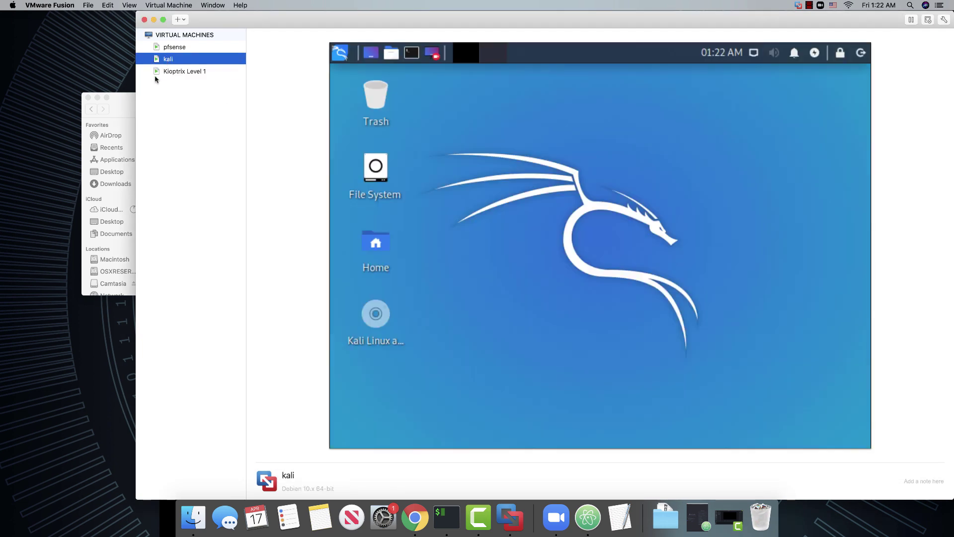
left_click(171, 48)
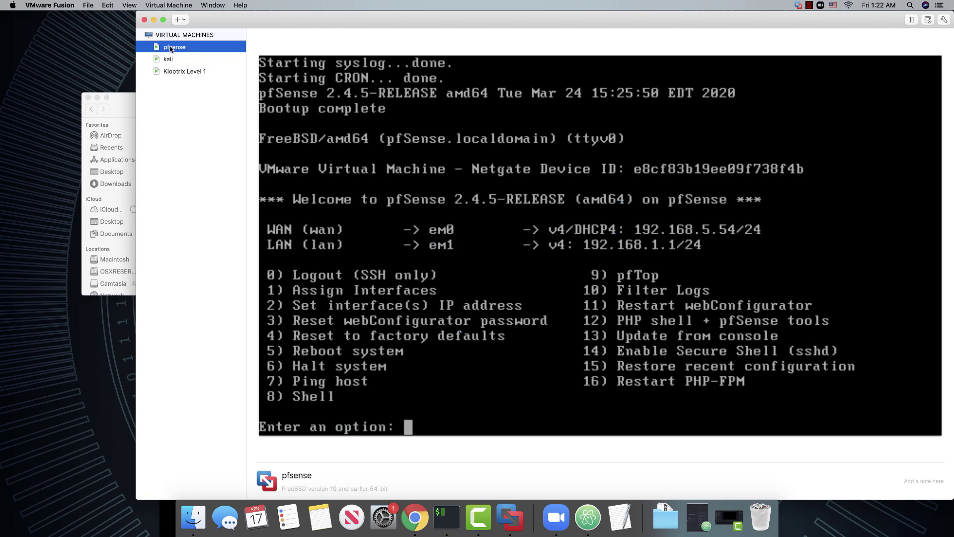